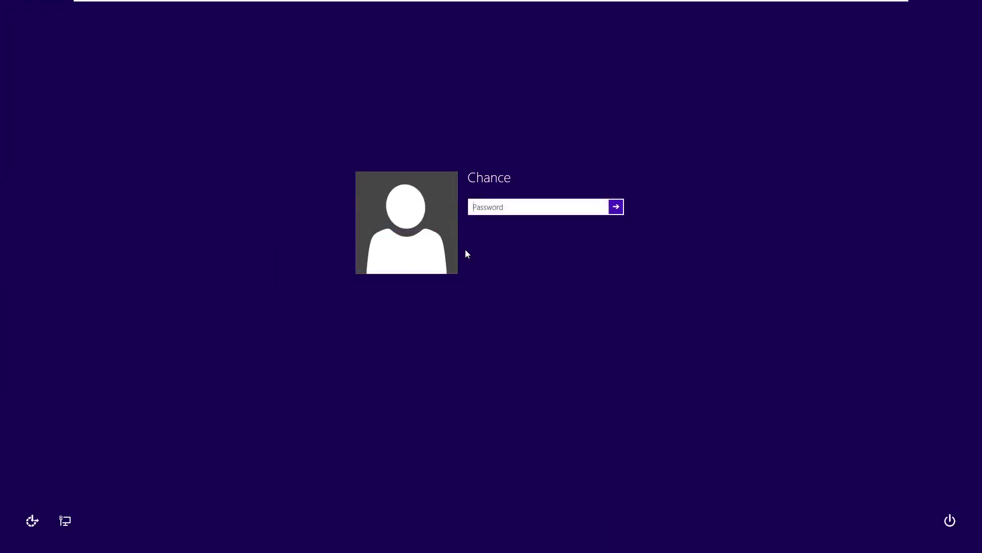
Enter the account password on the lock screen to sign in to Windows 8.1.
text(••••••••)
key(Return)
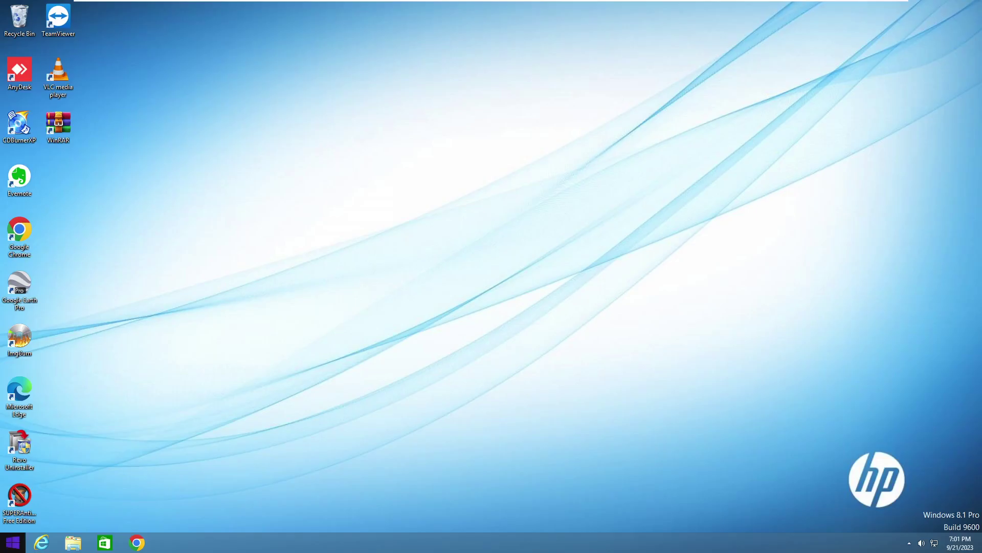
Browse the Start screen's Apps view, go to the desktop, and launch Google Chrome from its icon.
click(8, 537)
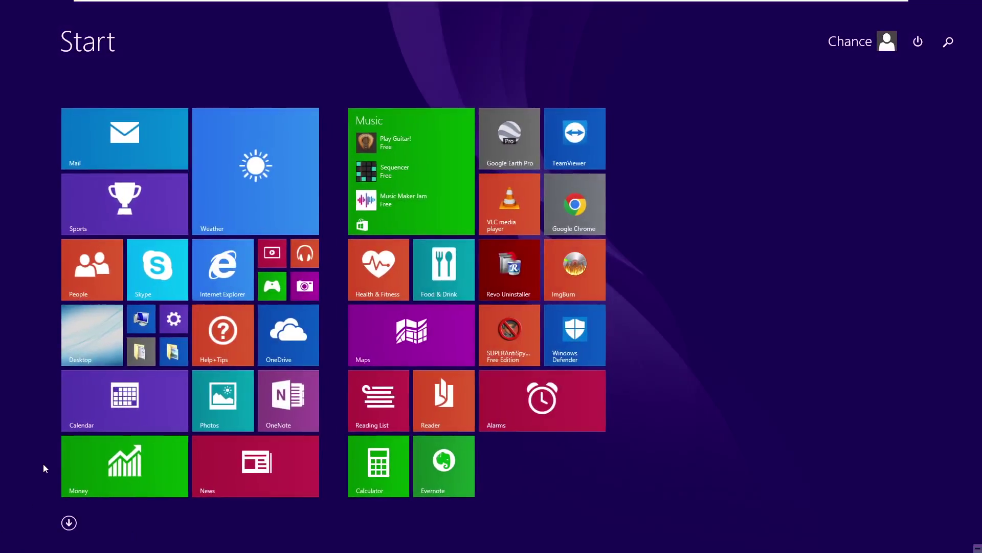
click(69, 521)
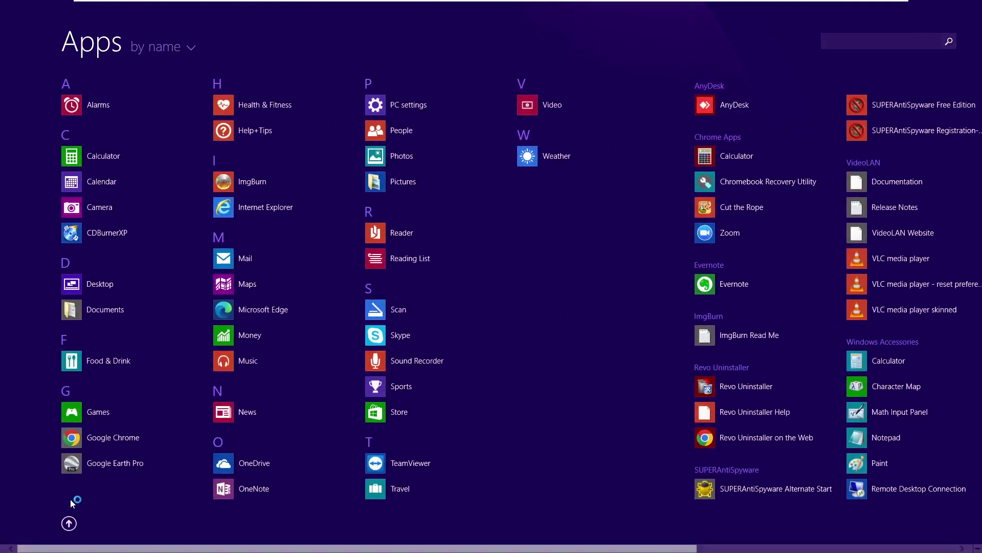
scroll(77, 480, down, 5)
scroll(97, 465, up, 5)
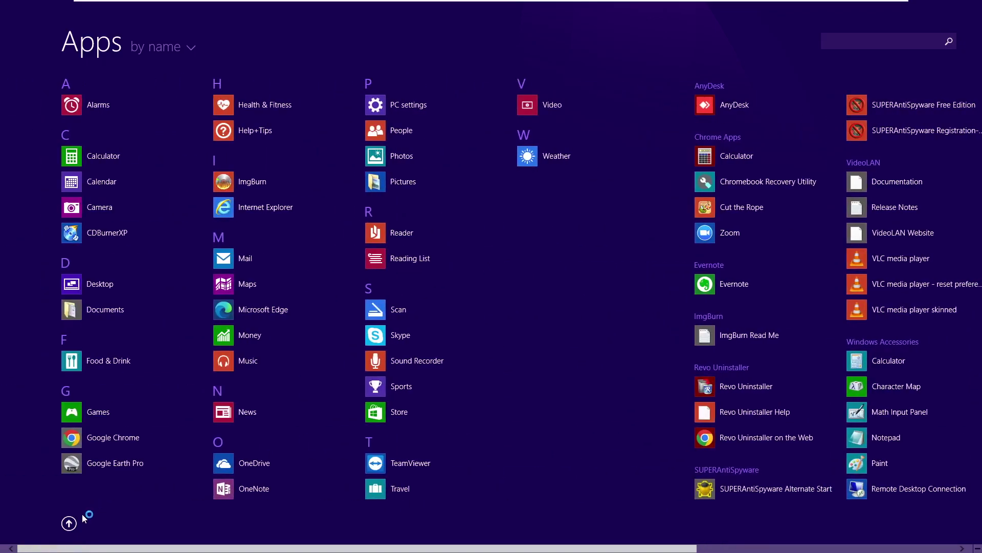
click(69, 521)
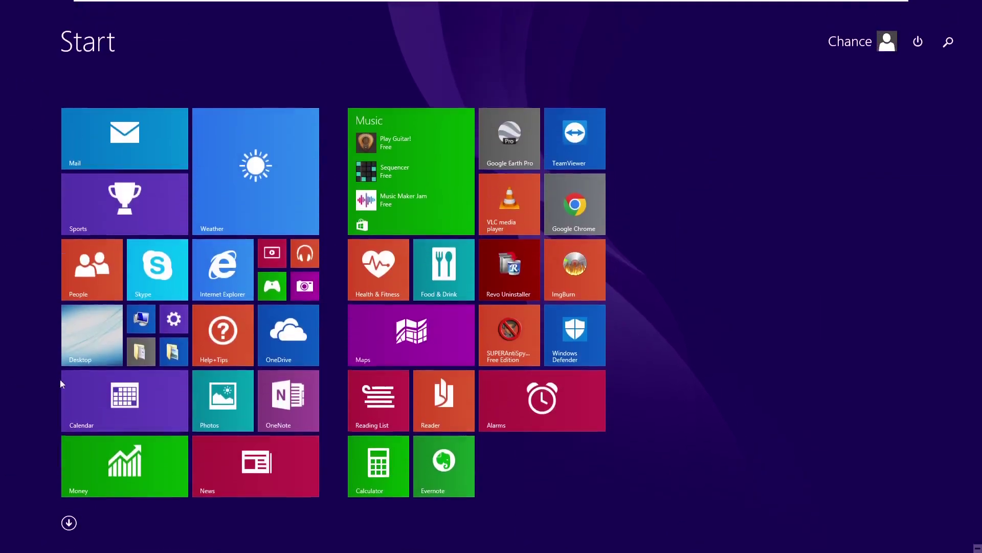
click(83, 343)
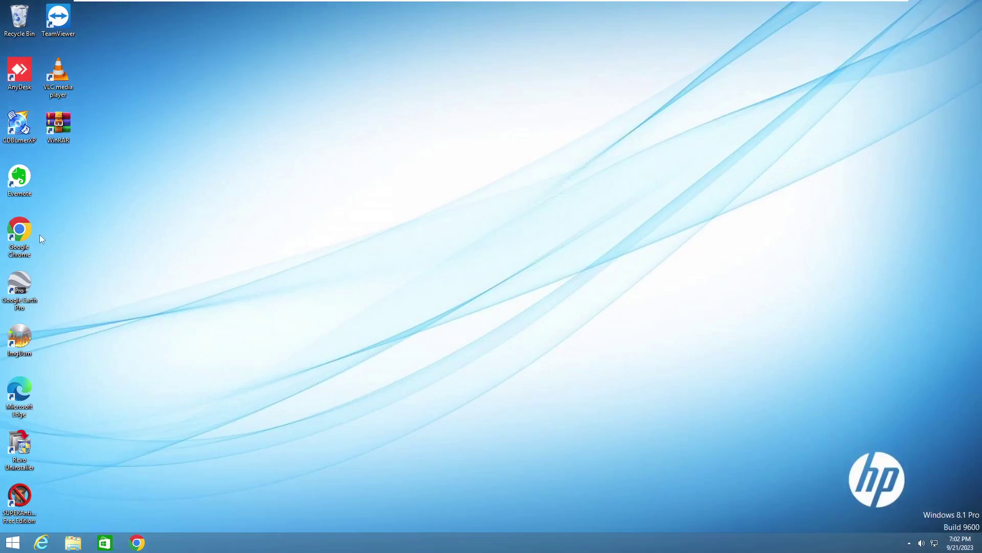
double_click(38, 235)
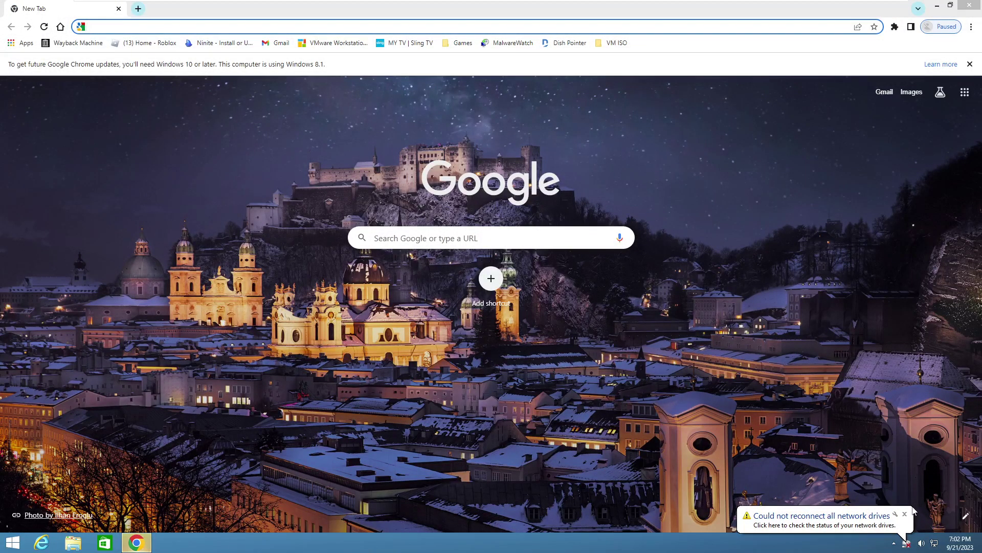
Search Google for 'firefox' and download Firefox ESR 64-bit from the Get Firefox for desktop page.
click(906, 514)
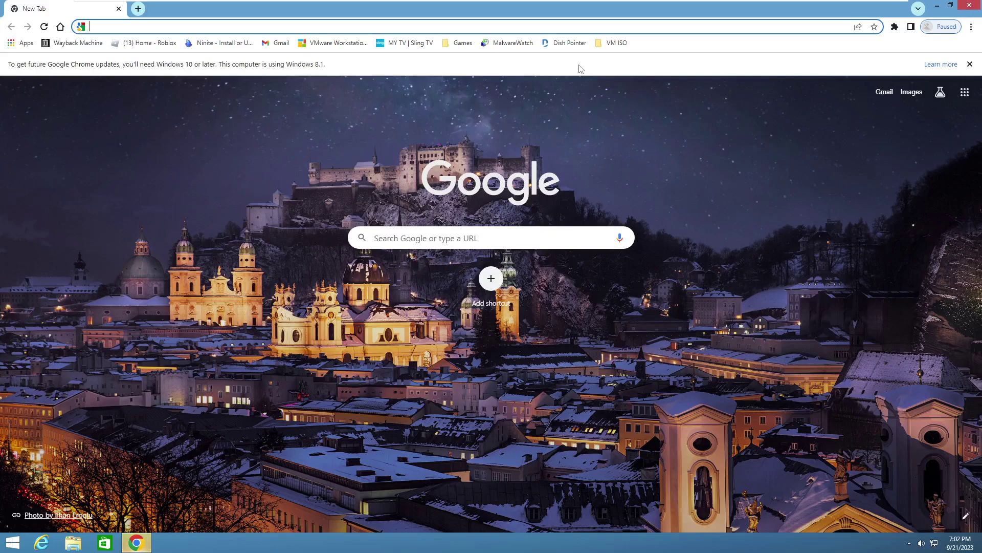
click(385, 25)
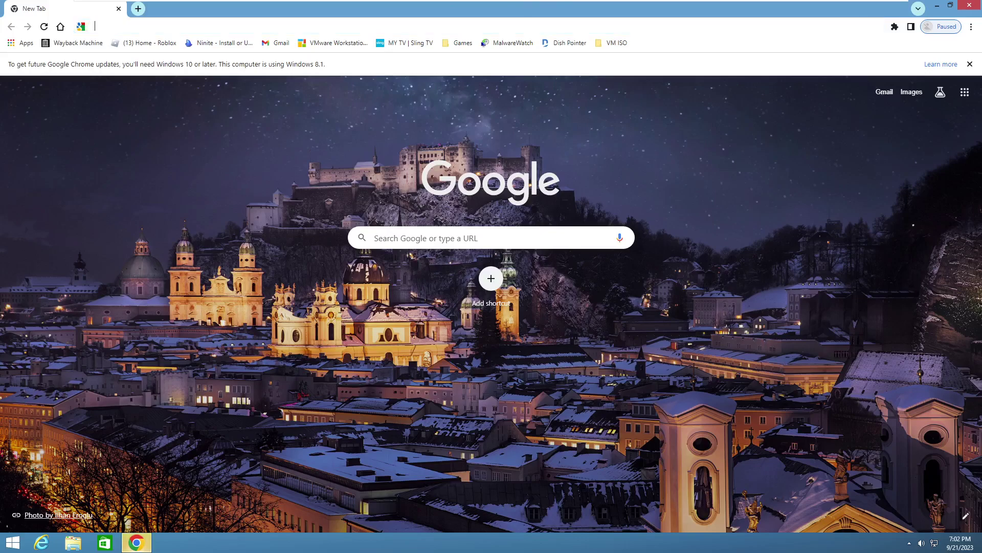
text(Fi)
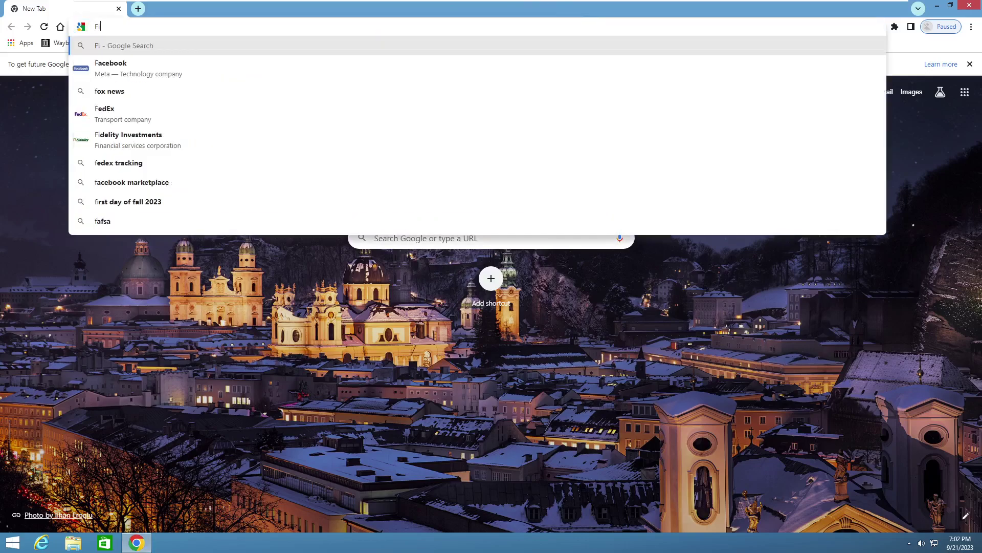
text(re)
key(BackSpace)
key(BackSpace)
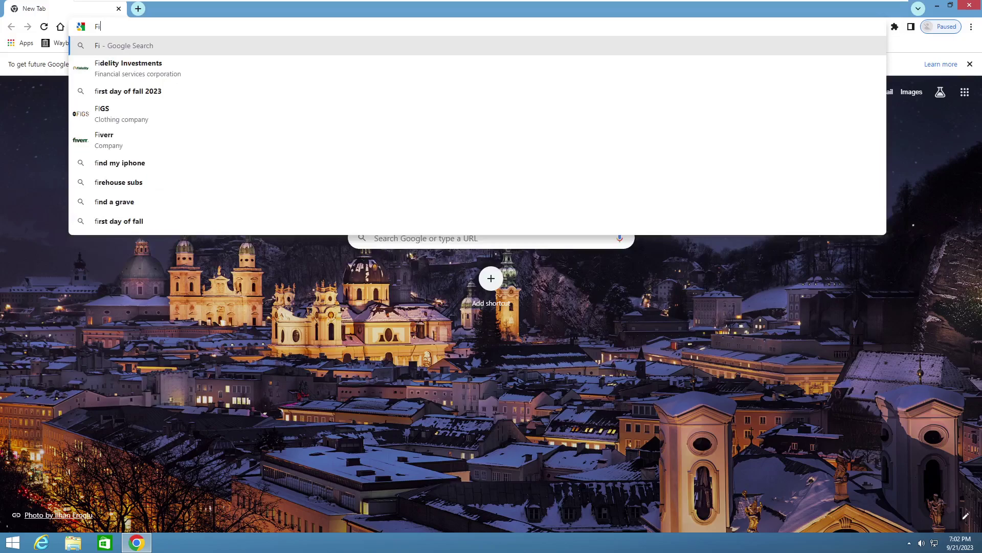
text(refox)
key(Return)
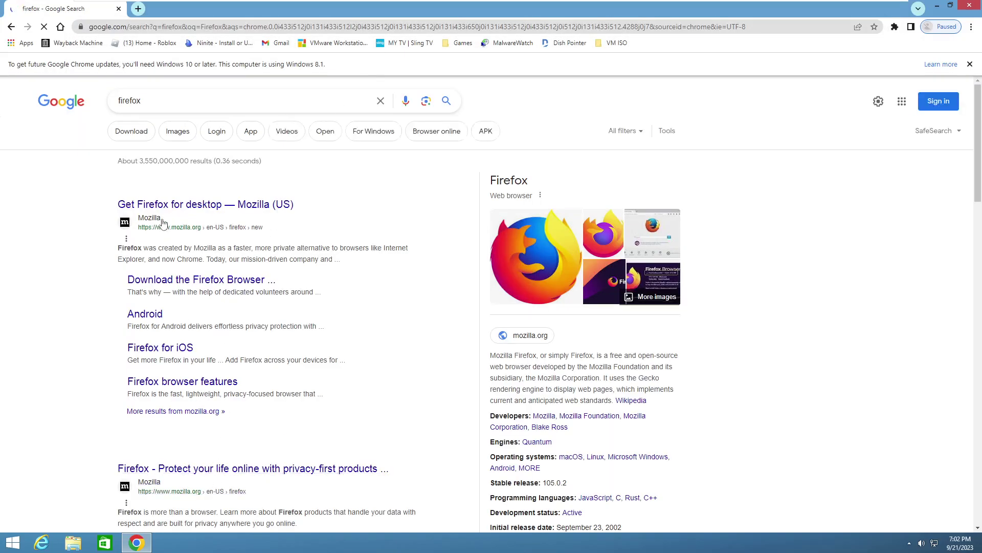
click(172, 208)
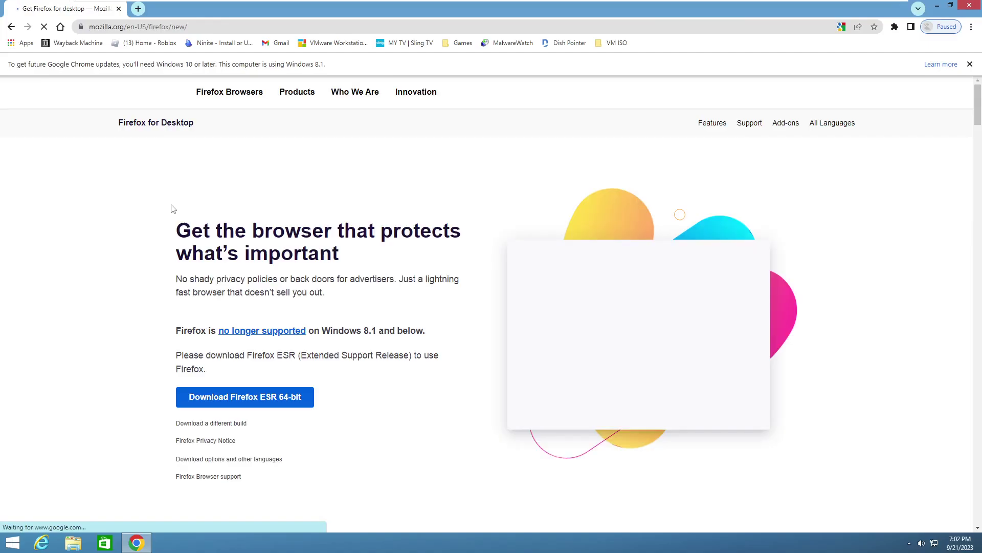
click(282, 404)
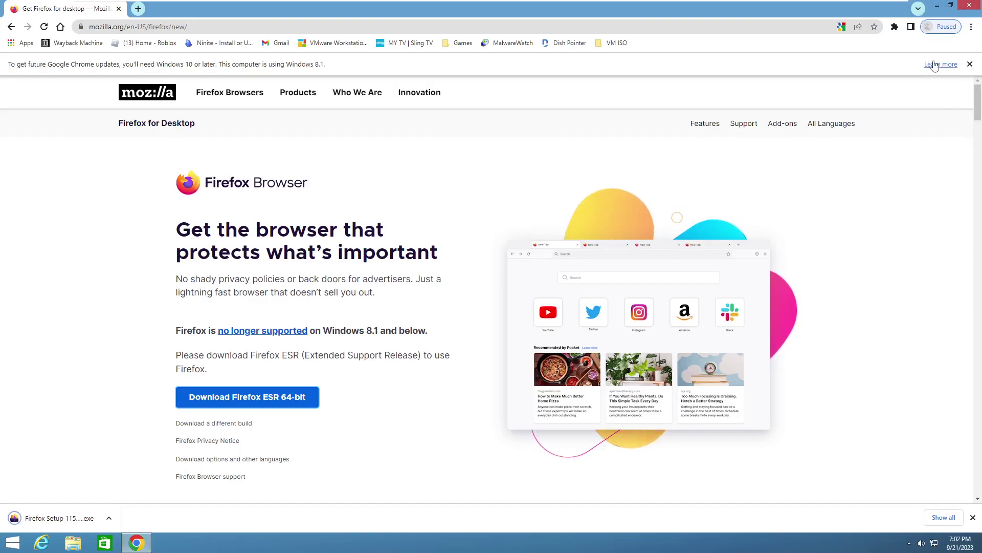
Run the downloaded Firefox Setup installer, approve the UAC prompt, and minimize Chrome.
click(969, 64)
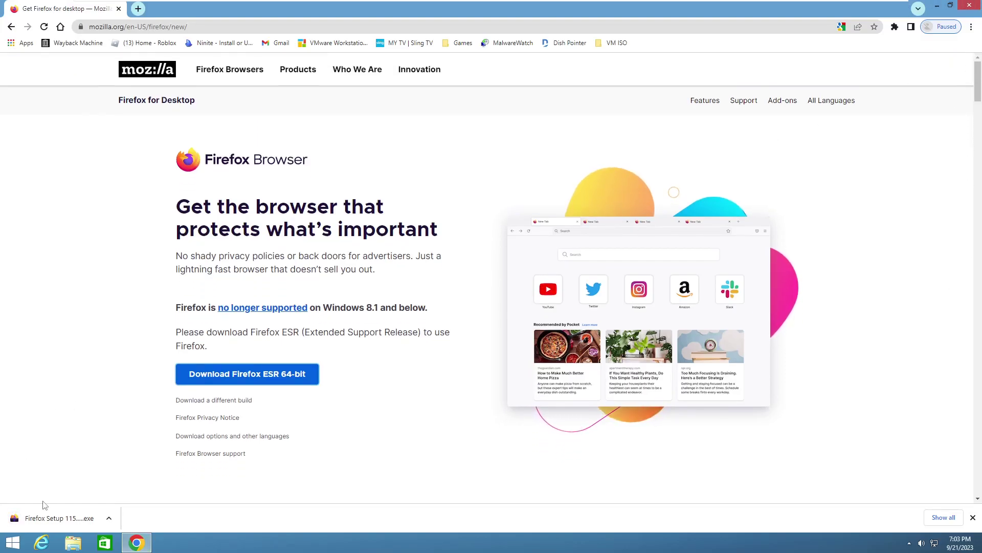
click(48, 517)
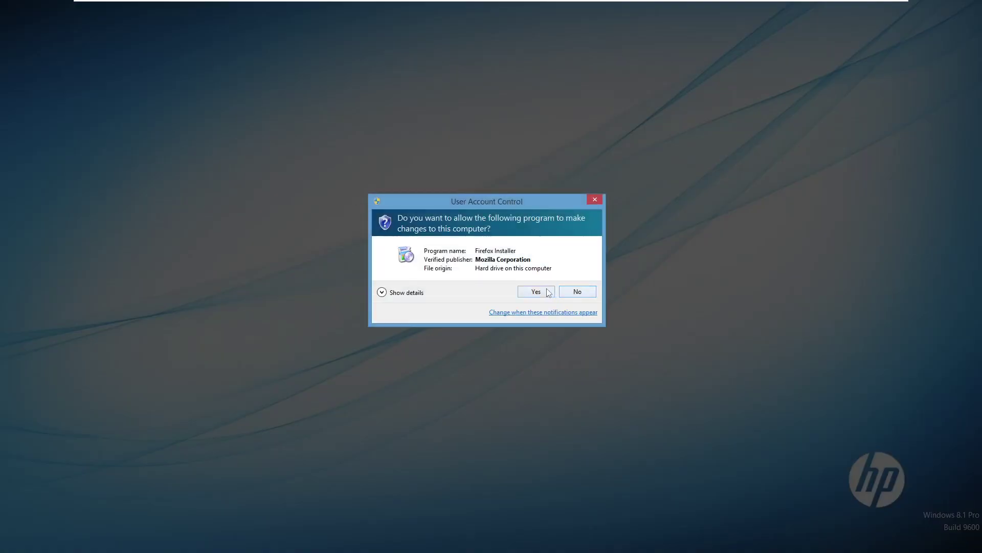
click(548, 290)
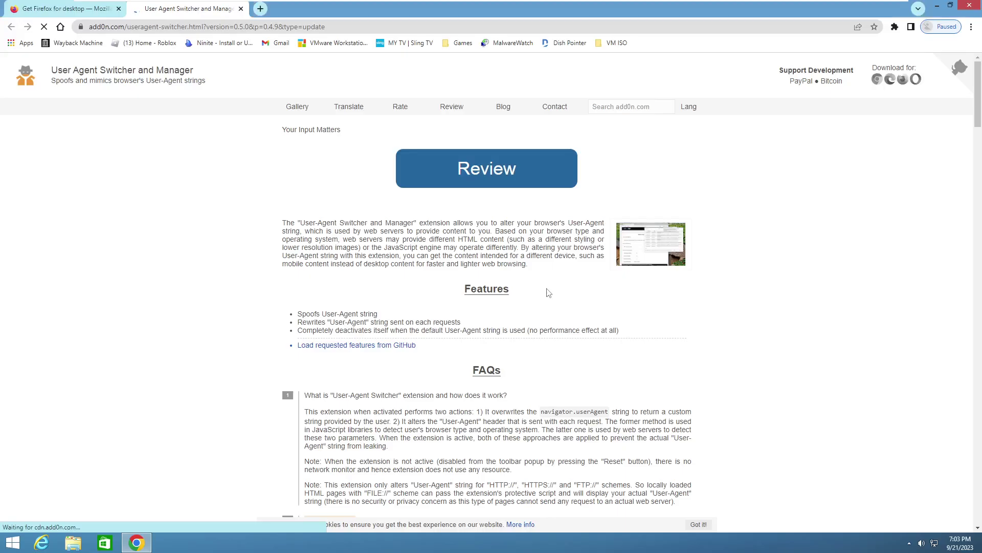
click(240, 8)
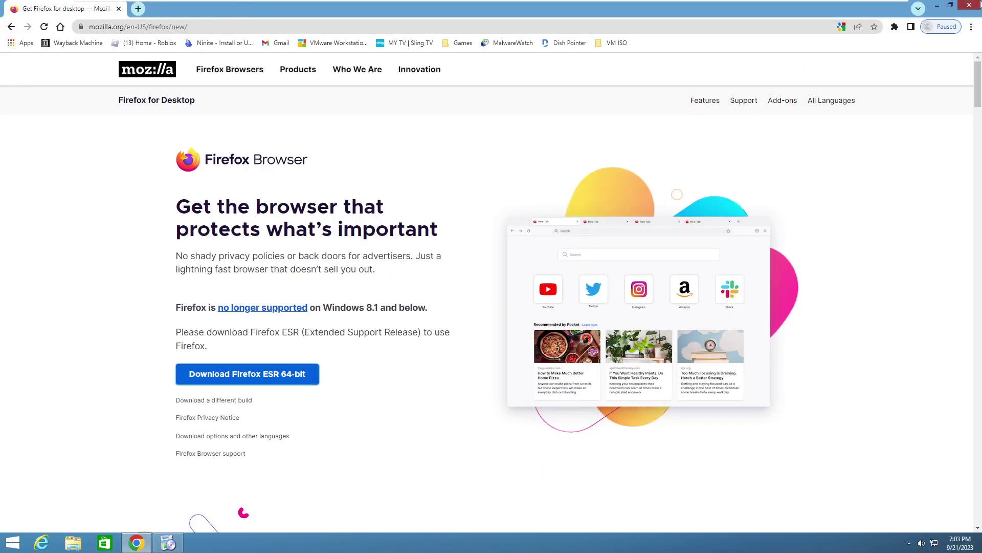
click(969, 5)
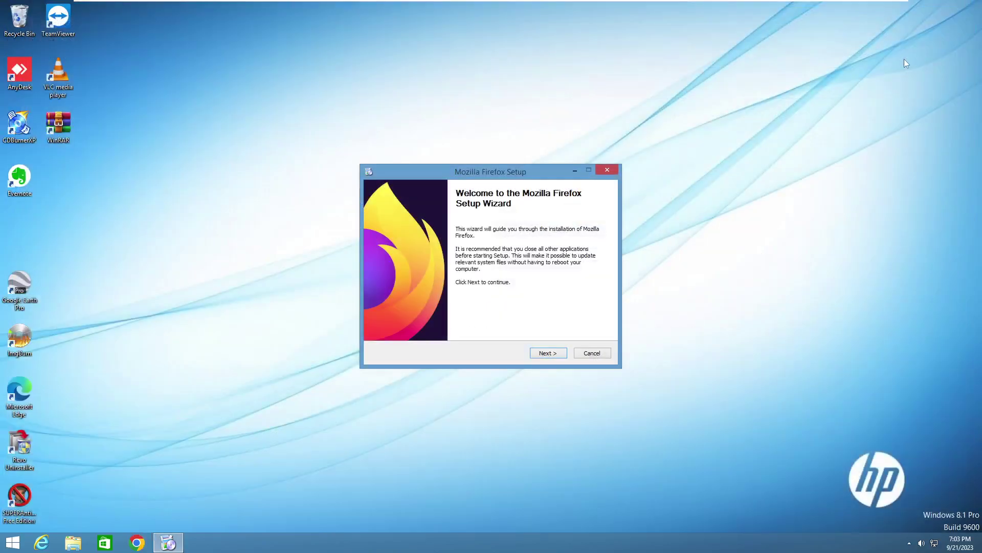
Install Firefox with standard setup, default folder and all shortcuts, skipping the Maintenance Service.
click(539, 356)
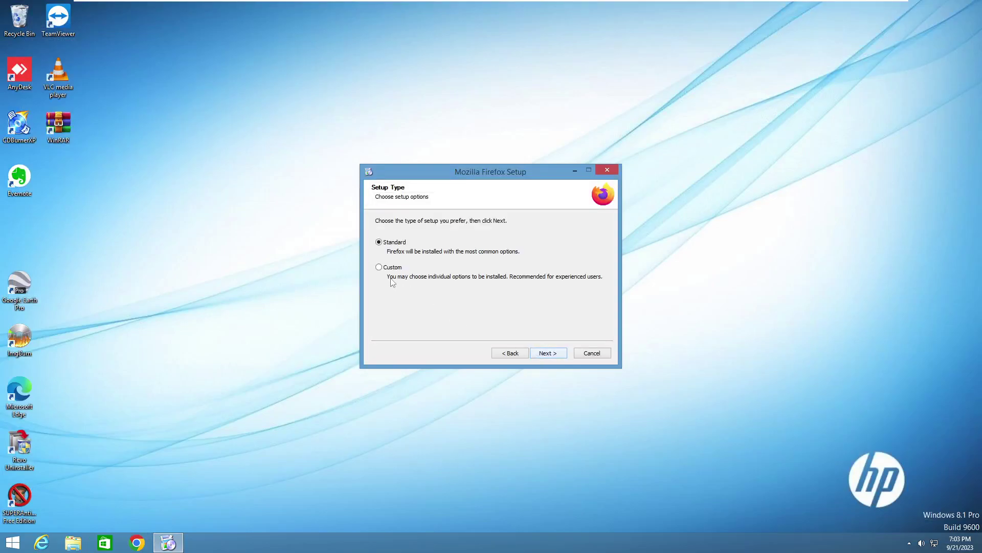
click(551, 357)
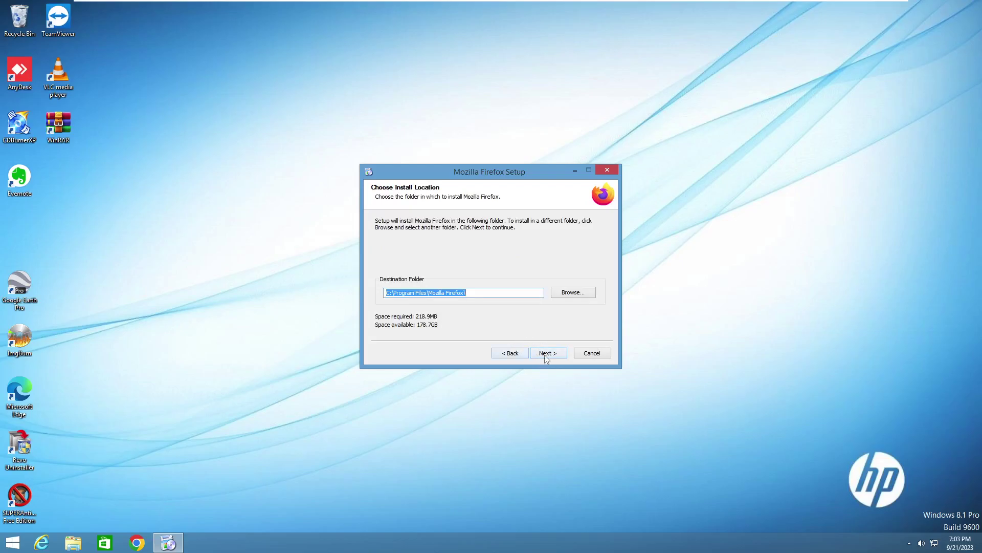
click(544, 353)
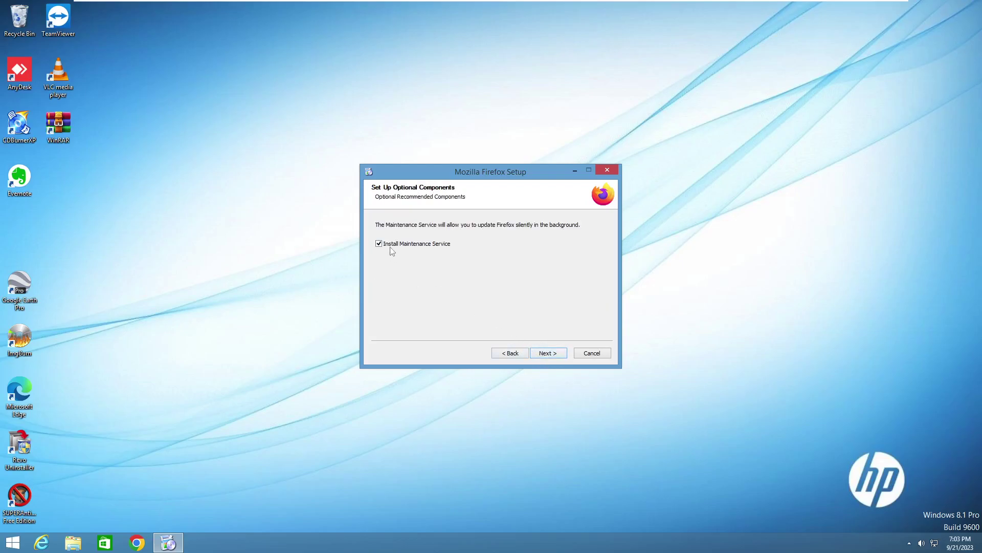
click(423, 245)
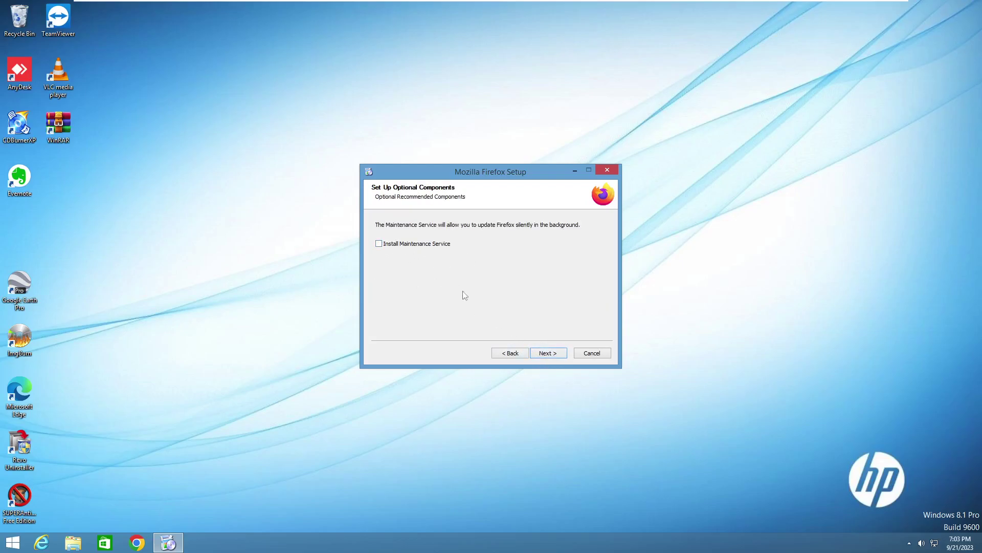
click(557, 357)
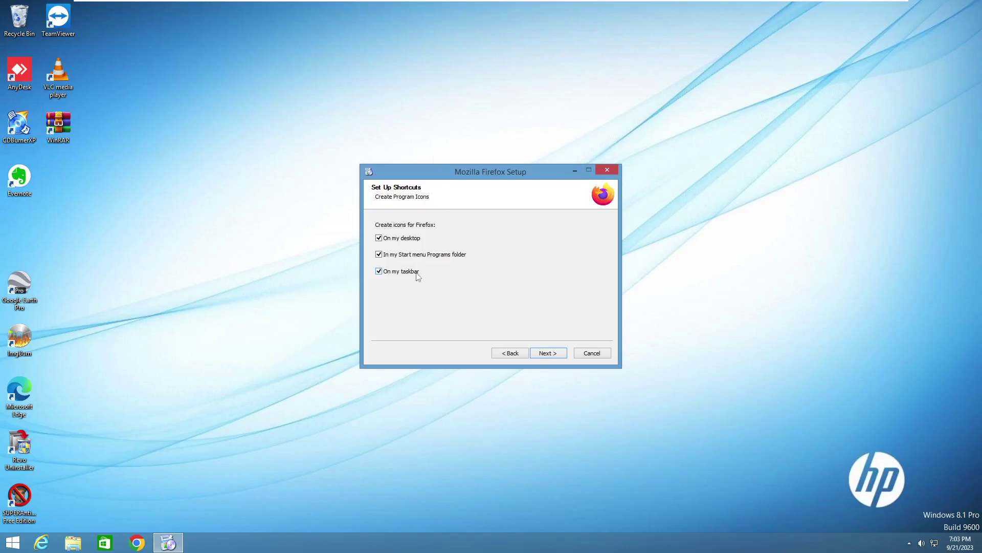
click(560, 354)
click(557, 354)
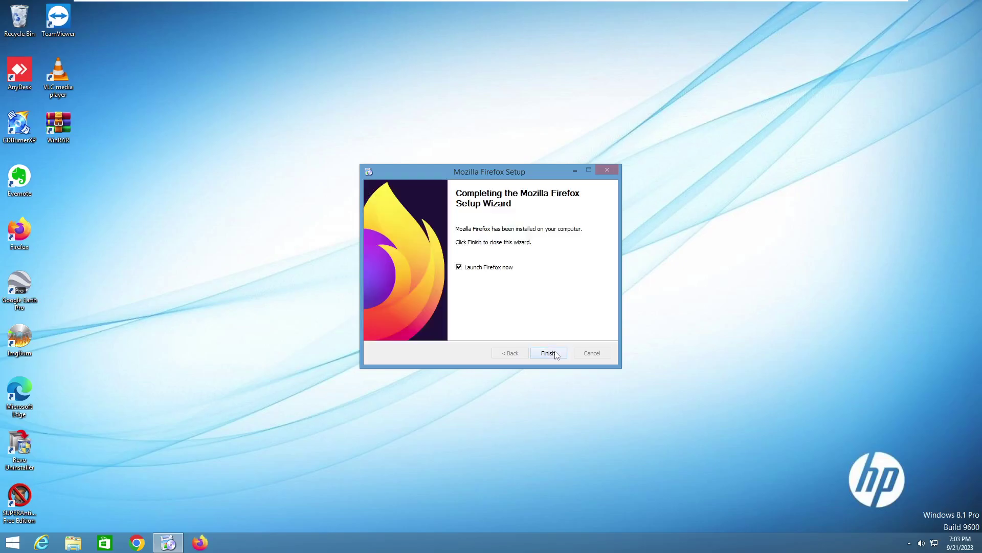
click(551, 354)
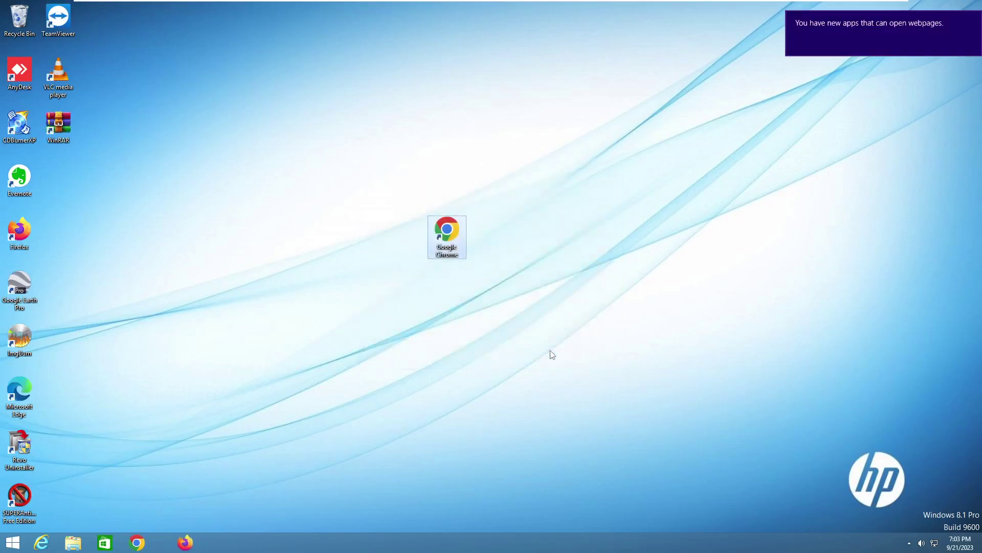
Move the Chrome shortcut back beside Evernote, close the extra window, and maximize Firefox's Welcome page.
drag(476, 230, 404, 220)
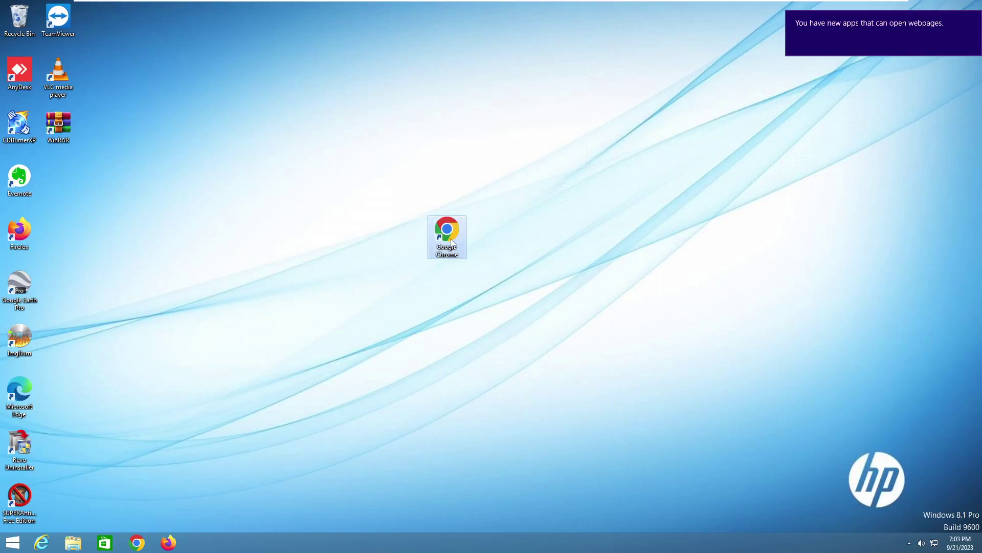
drag(452, 243, 75, 189)
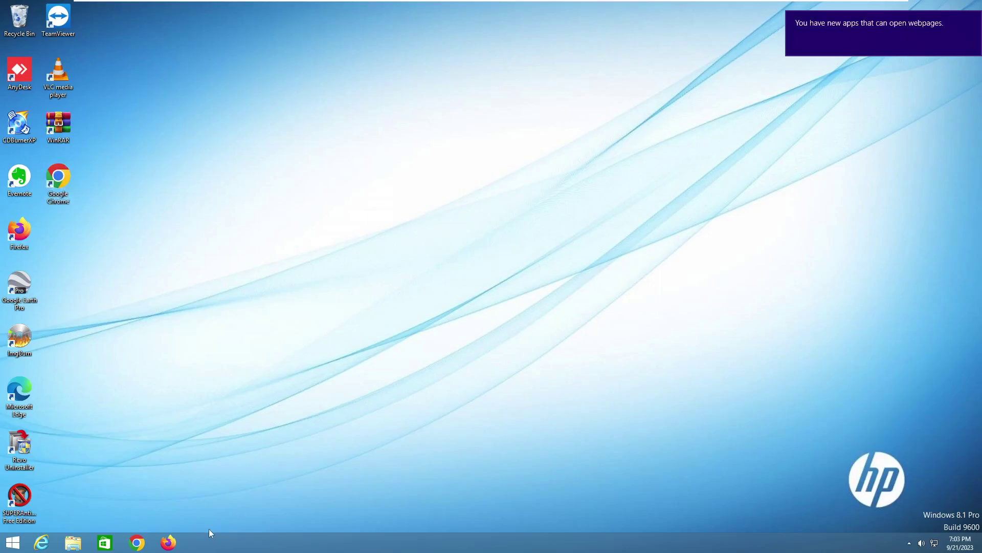
click(169, 542)
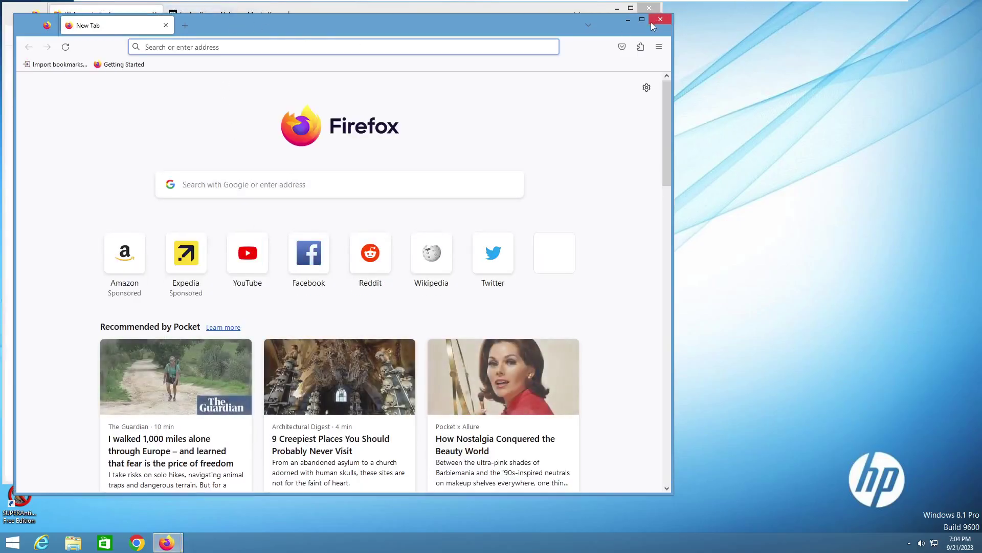
click(660, 20)
double_click(512, 16)
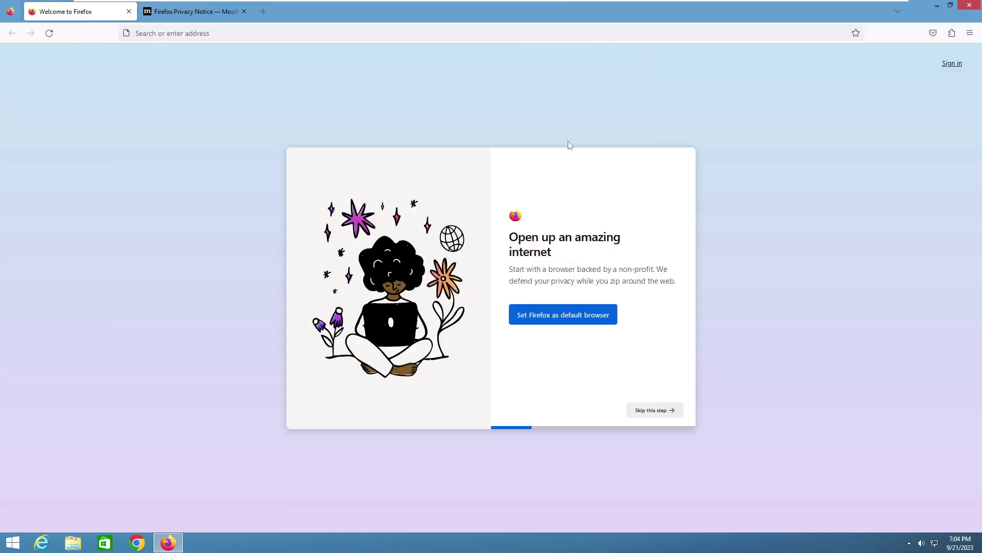
Open Task Manager from the taskbar and check its performance, memory and CPU graphs.
right_click(602, 535)
click(620, 513)
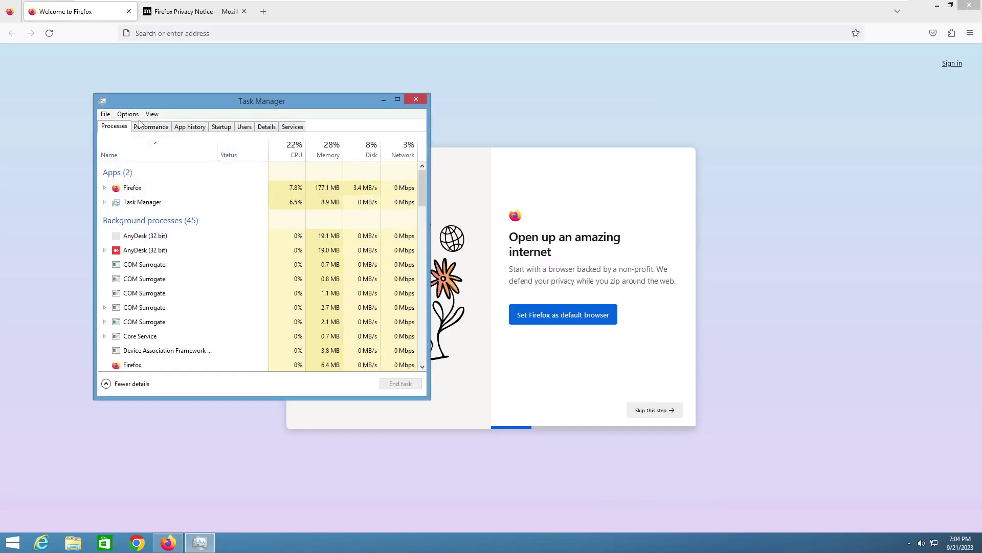
click(148, 126)
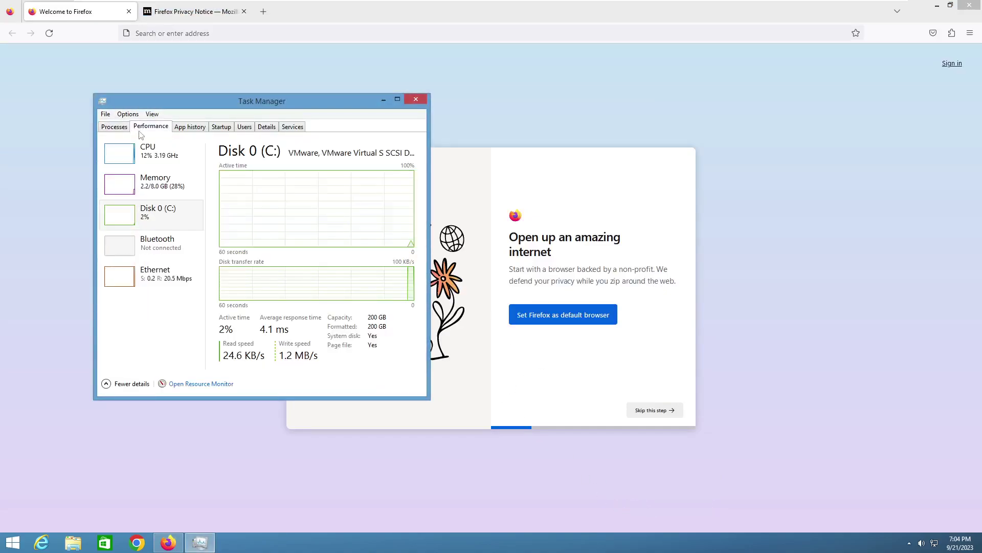
click(152, 198)
click(149, 156)
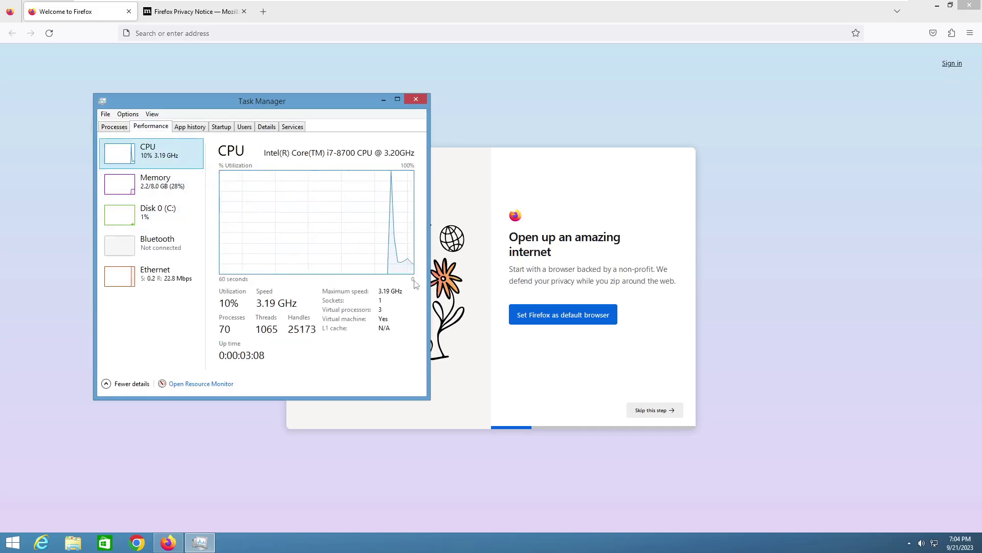
click(417, 101)
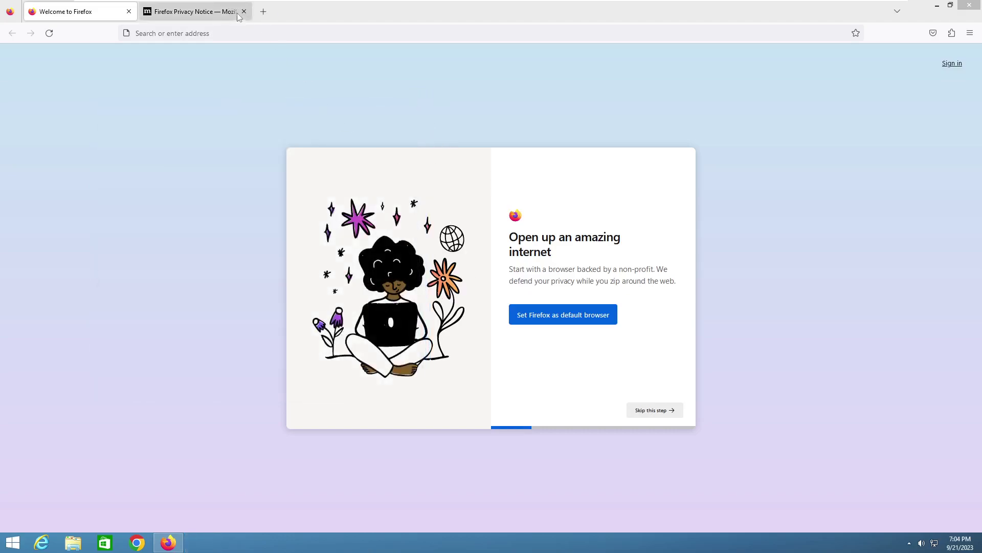
Reopen Task Manager to recheck CPU performance, close it, and switch to the Privacy Notice tab.
right_click(364, 540)
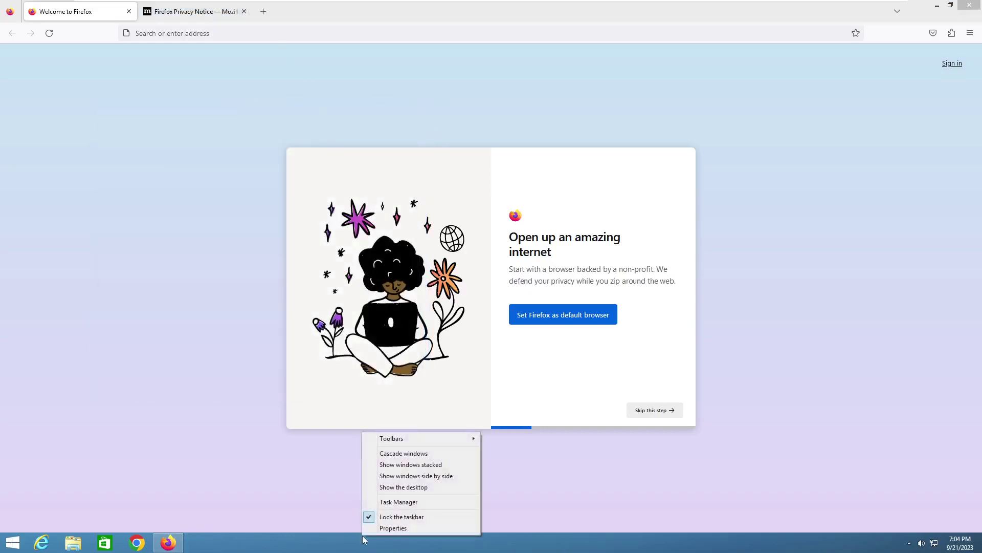
click(397, 501)
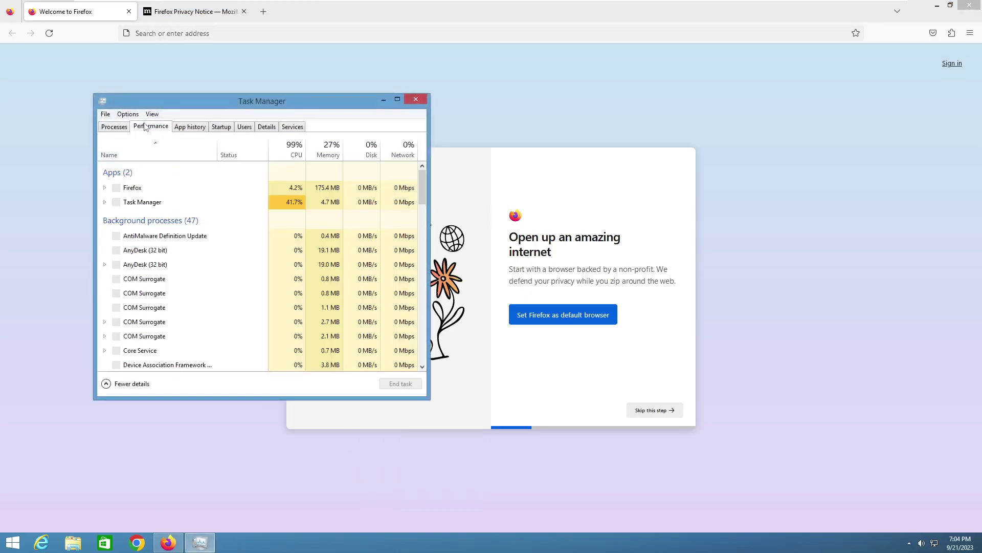
click(151, 128)
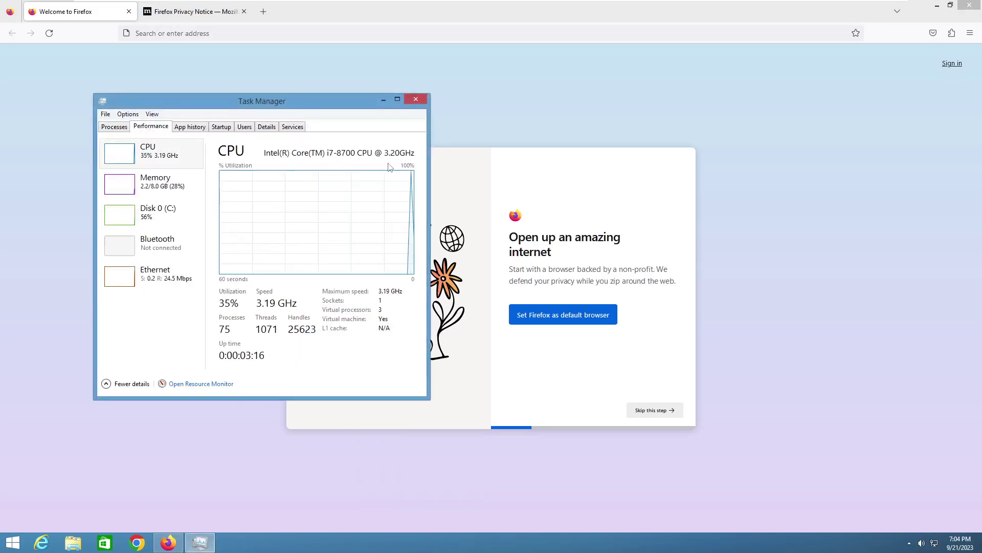
click(416, 100)
click(194, 12)
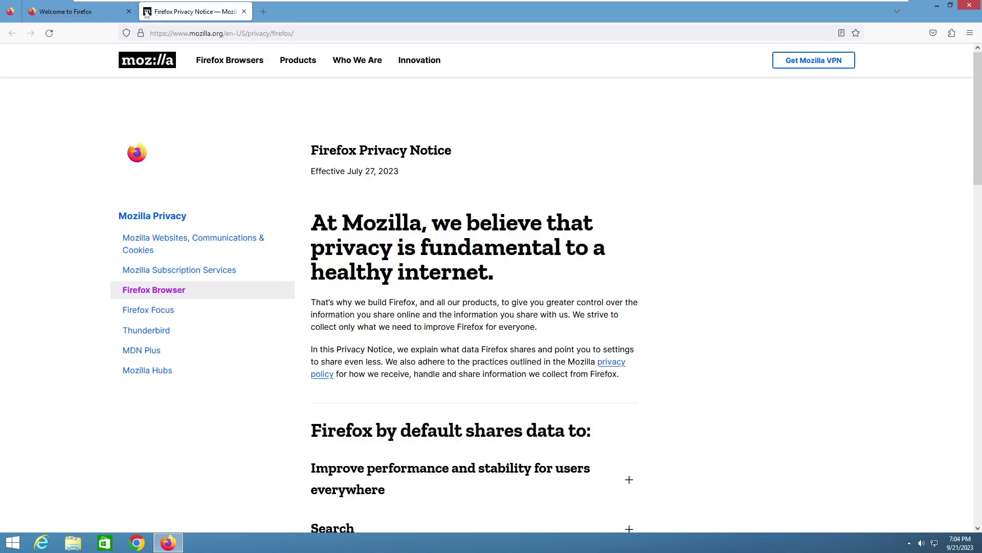
Close the Welcome to Firefox tab and look over the tab strip's context menu.
click(128, 11)
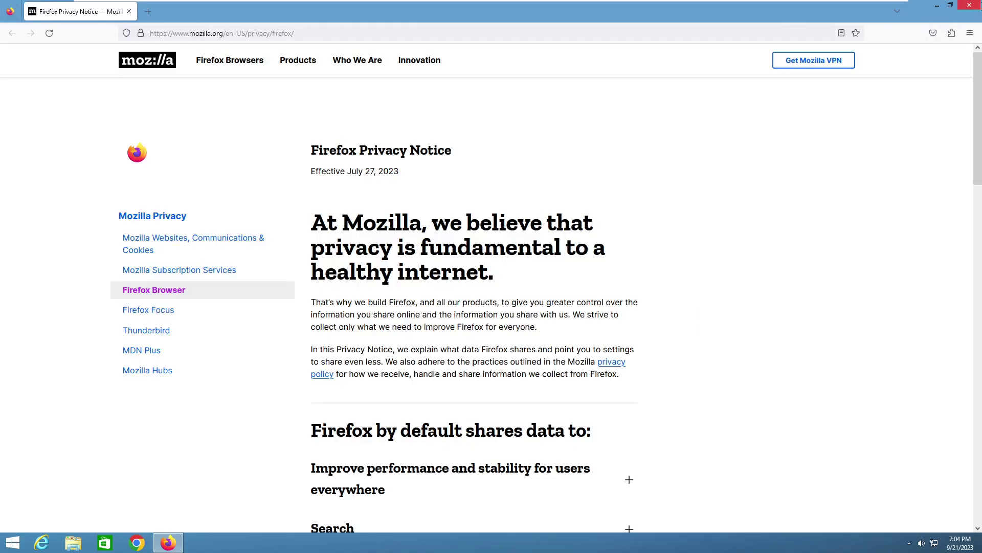
right_click(724, 20)
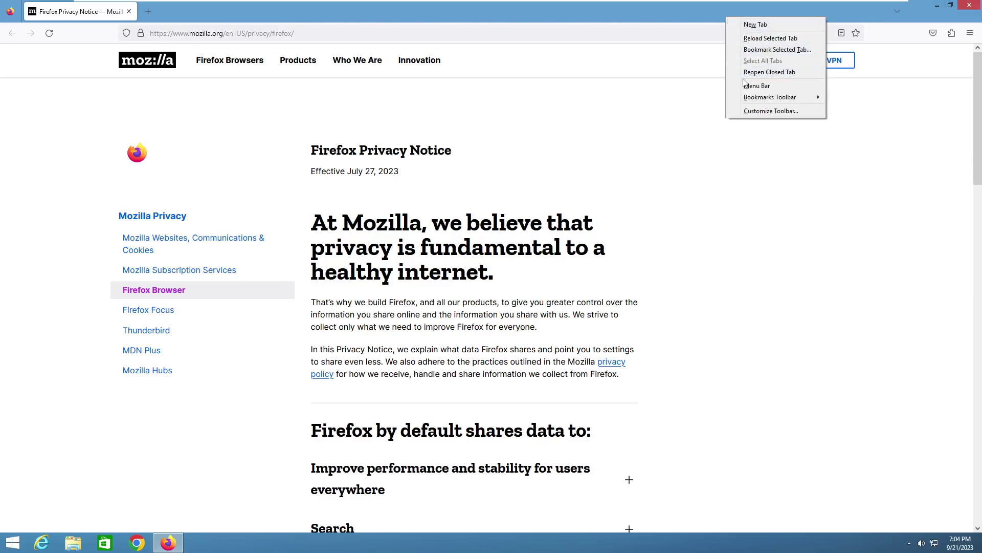
mouse_move(748, 96)
click(586, 25)
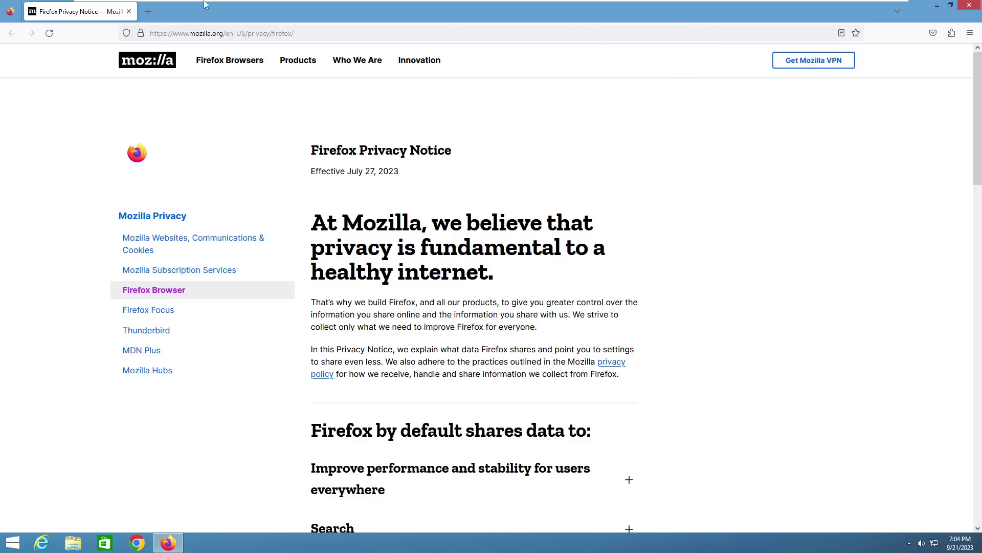
Remove Firefox View from the toolbar and open a new tab.
right_click(7, 14)
click(22, 211)
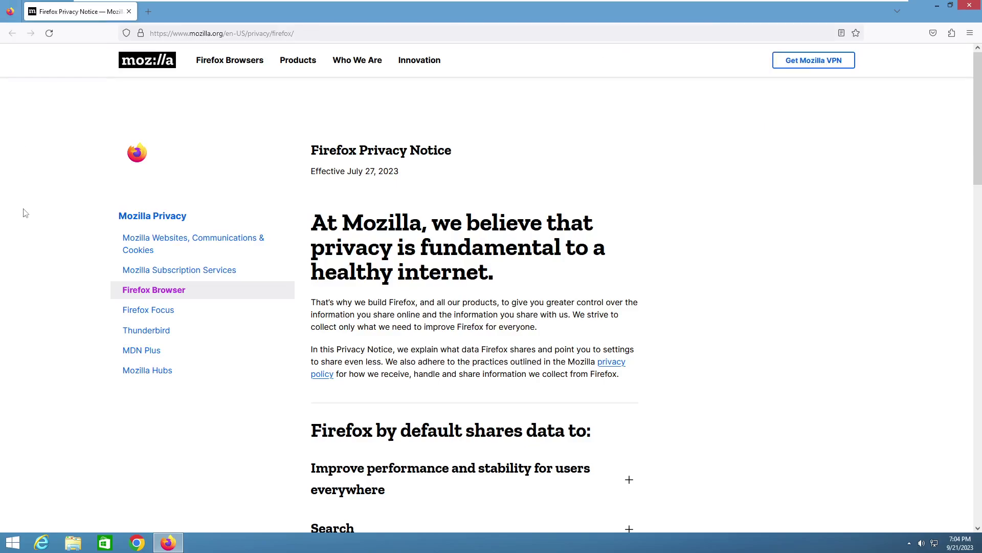
right_click(10, 15)
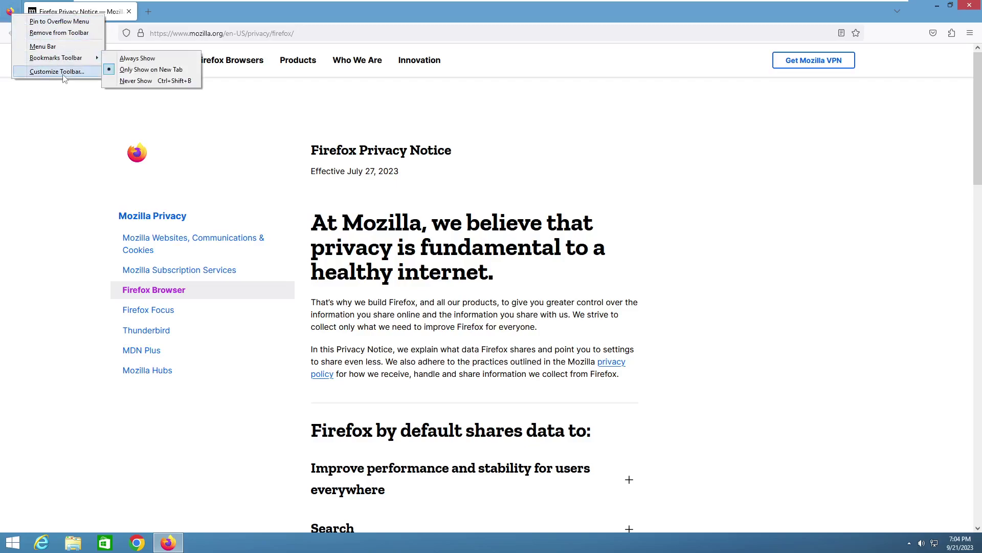
click(57, 33)
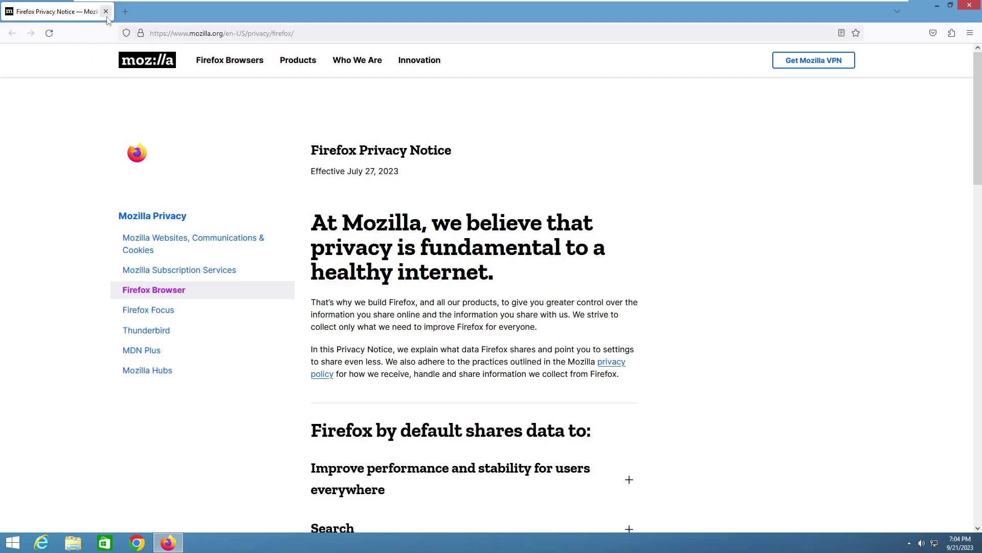
click(123, 12)
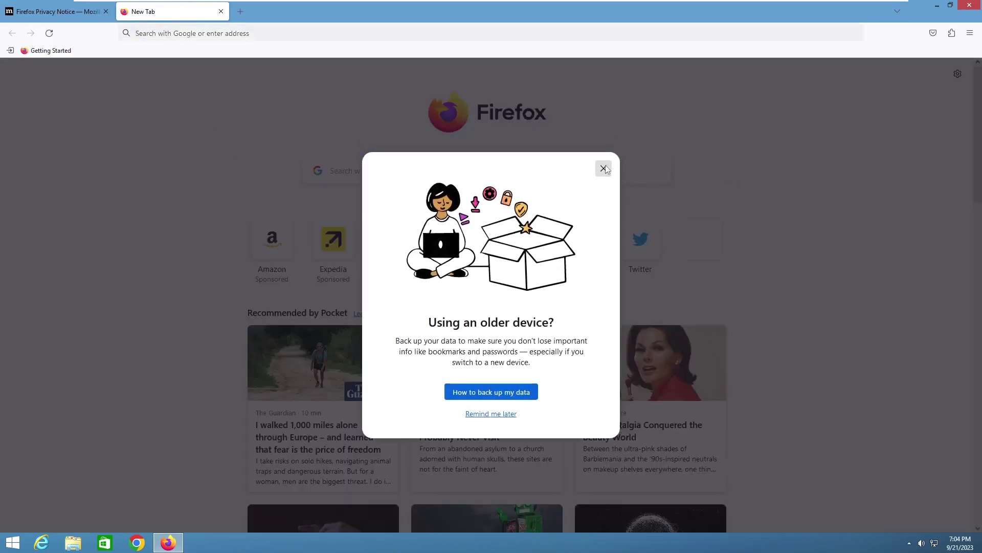
Dismiss the older-device prompt, open YouTube from the shortcuts, close the Privacy Notice tab, and open a fresh tab.
click(603, 168)
click(403, 255)
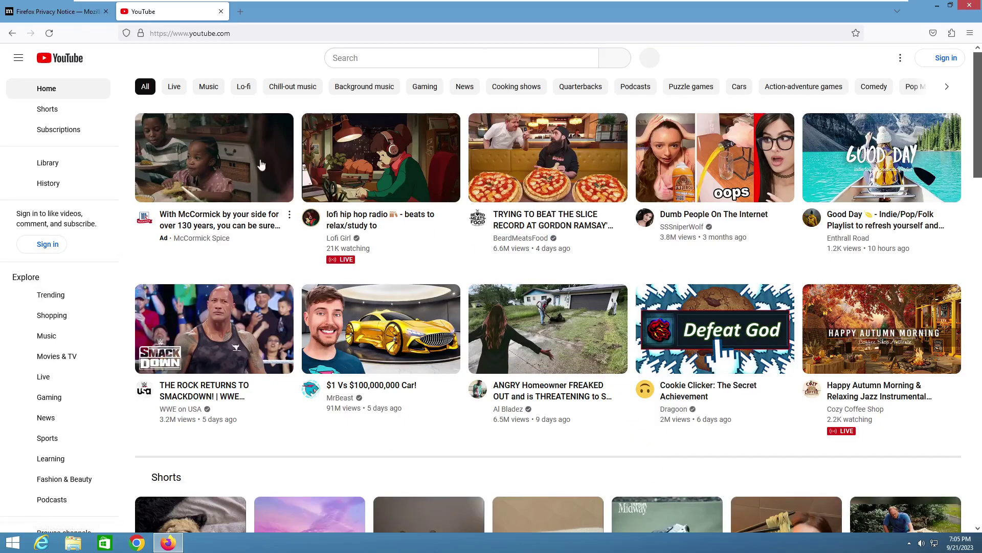
click(106, 11)
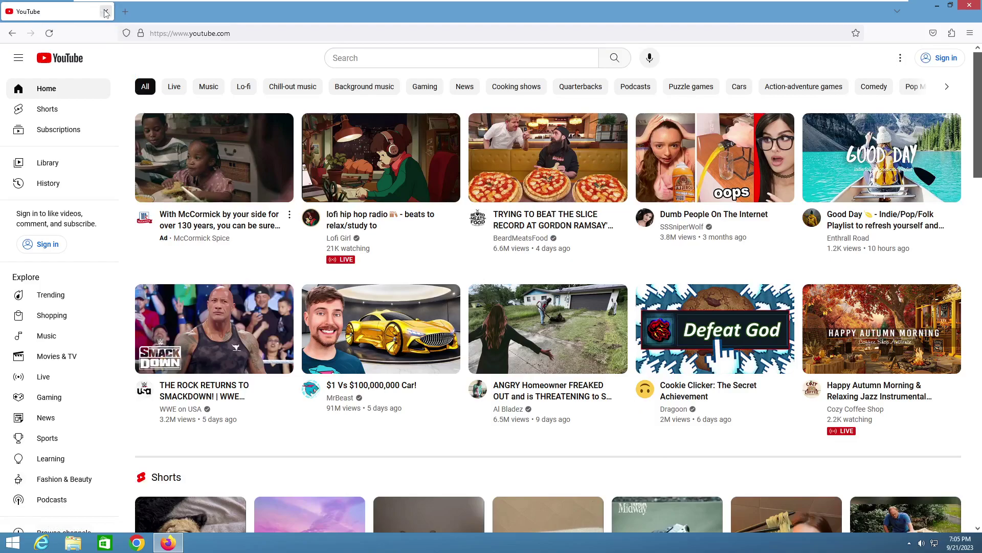
click(125, 11)
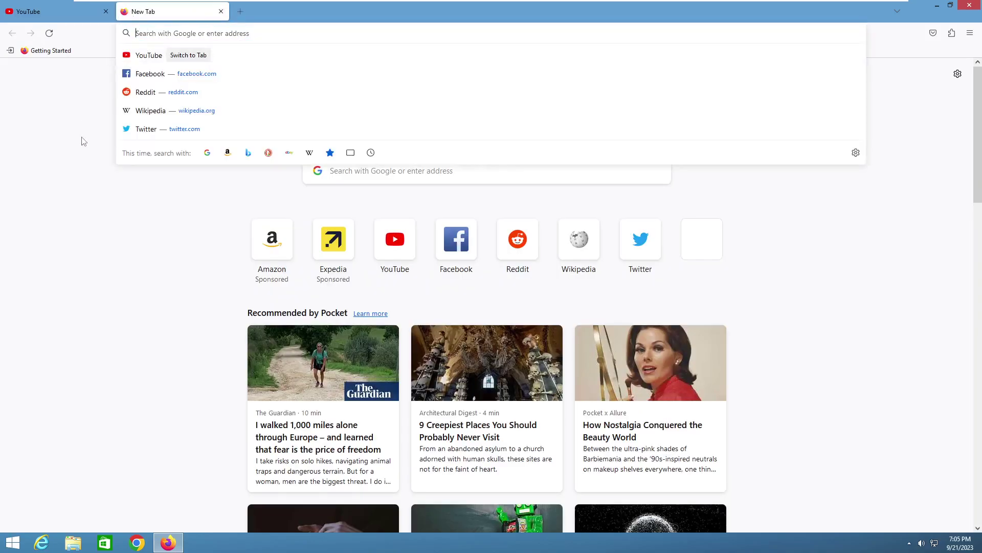
Search for 'tampermonkey' from the address bar and scroll tampermonkey.net to its Firefox download section.
text(tamp)
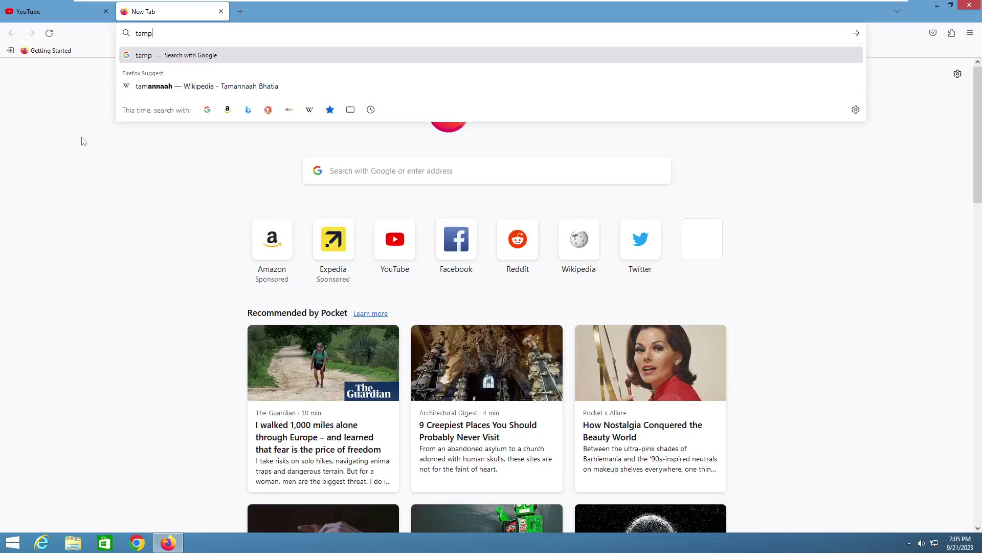
text(ermonkley)
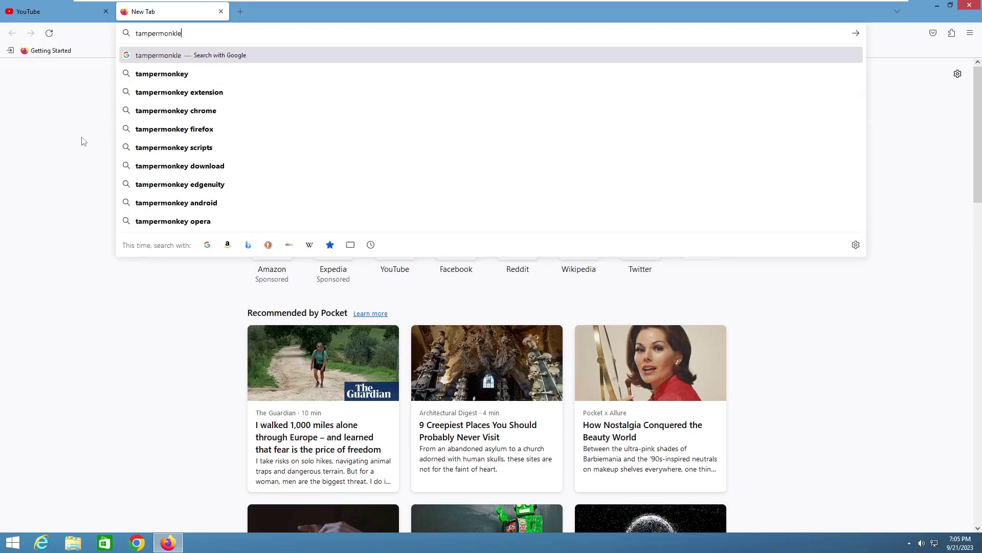
click(162, 73)
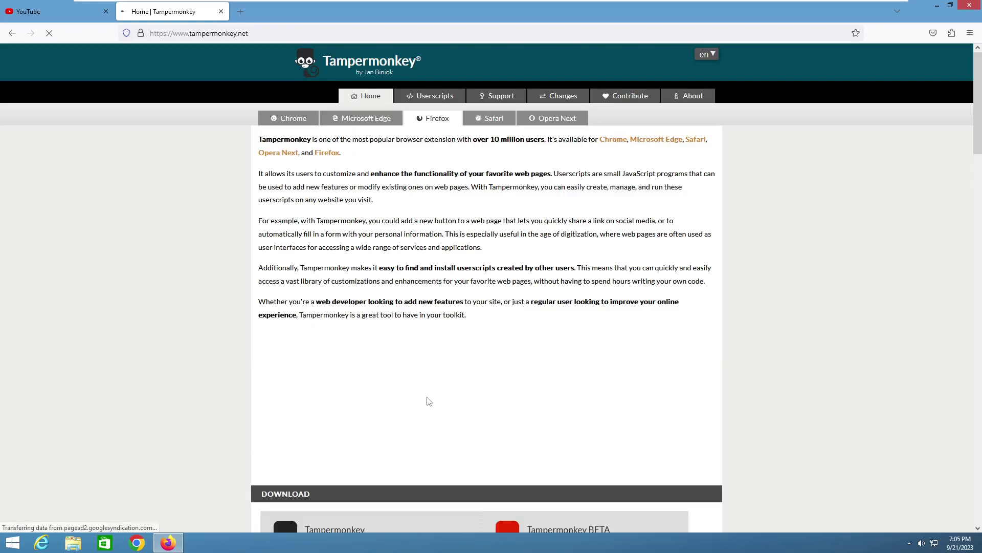
scroll(443, 391, down, 1)
scroll(443, 390, down, 2)
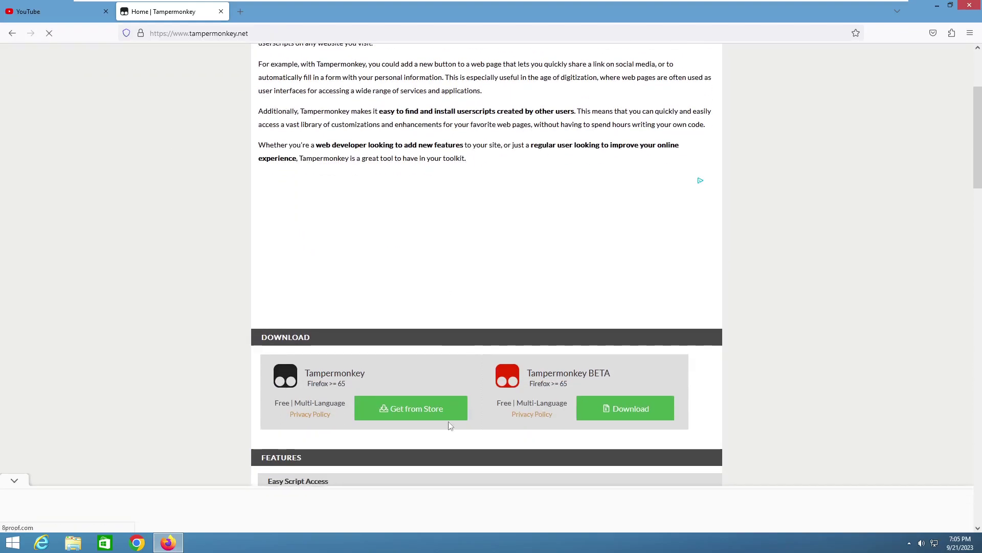
Install Tampermonkey from the Firefox add-ons store, accepting its requested permissions.
click(404, 408)
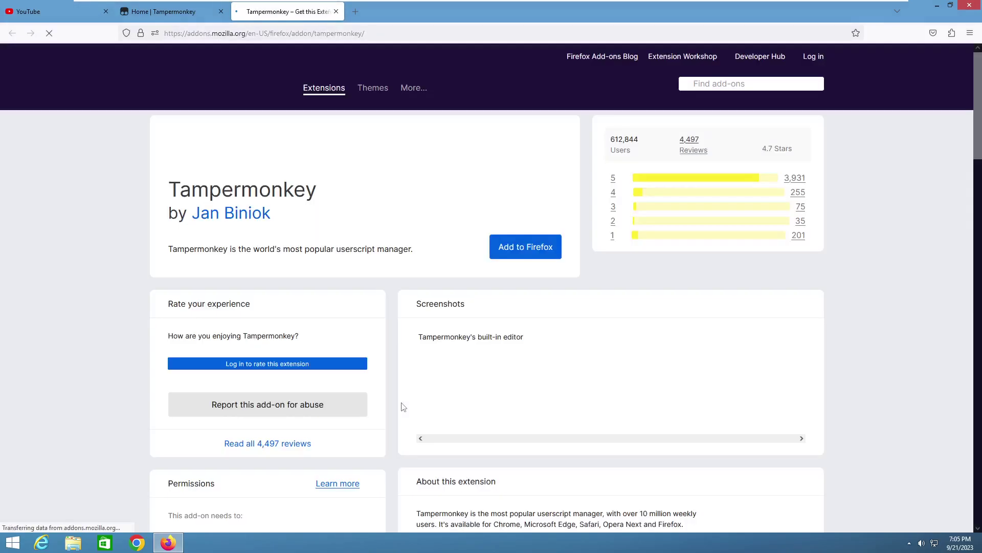
click(507, 249)
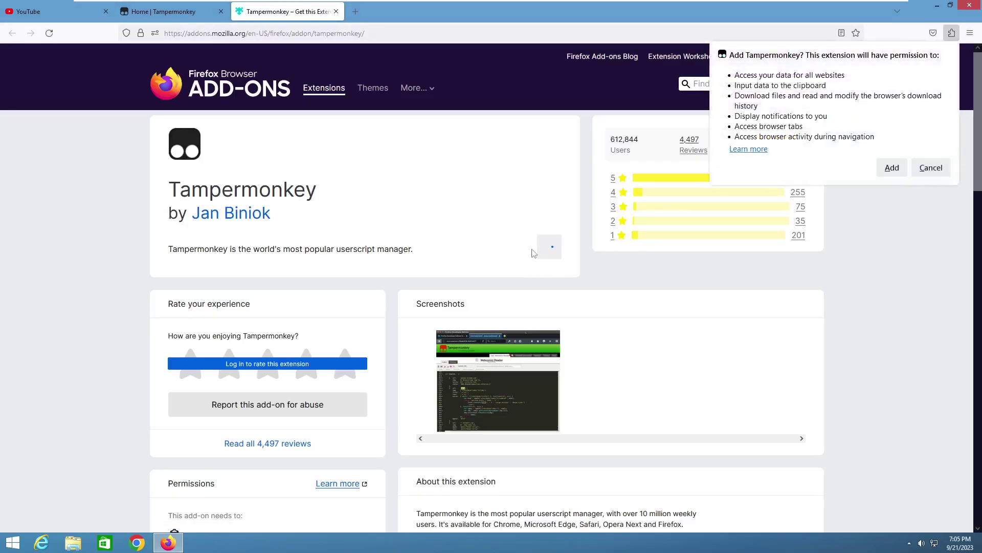
click(892, 168)
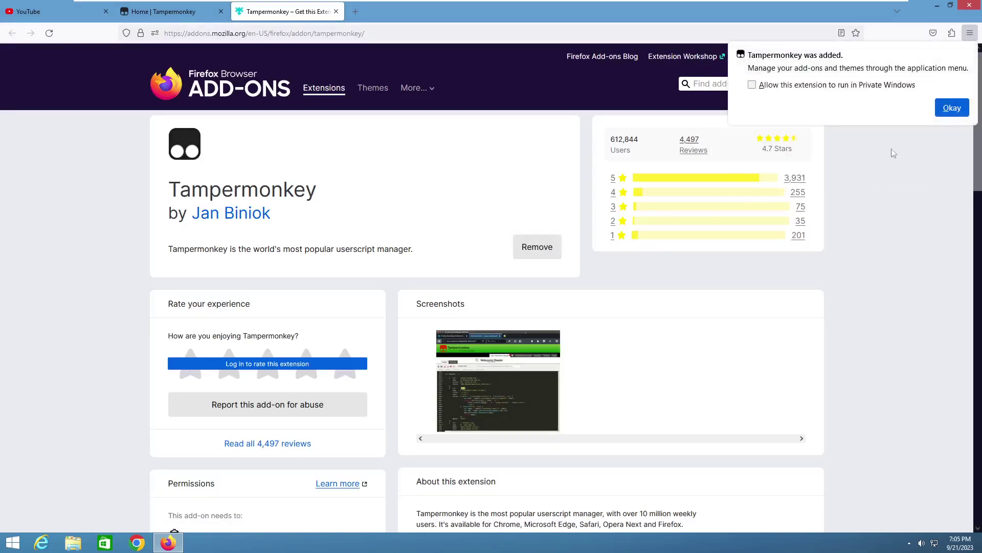
click(953, 108)
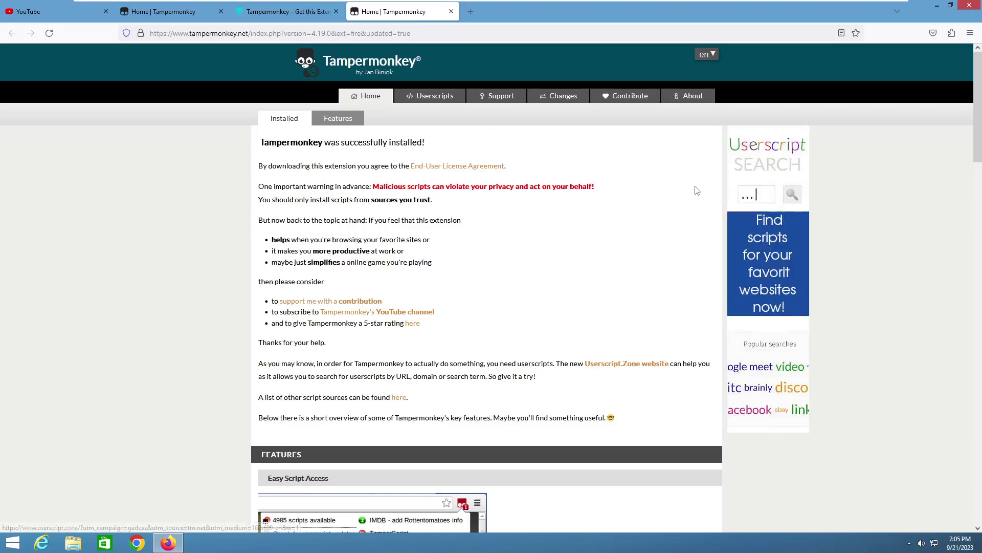
Close the Tampermonkey welcome, store and home page tabs, leaving a new tab beside YouTube.
click(452, 12)
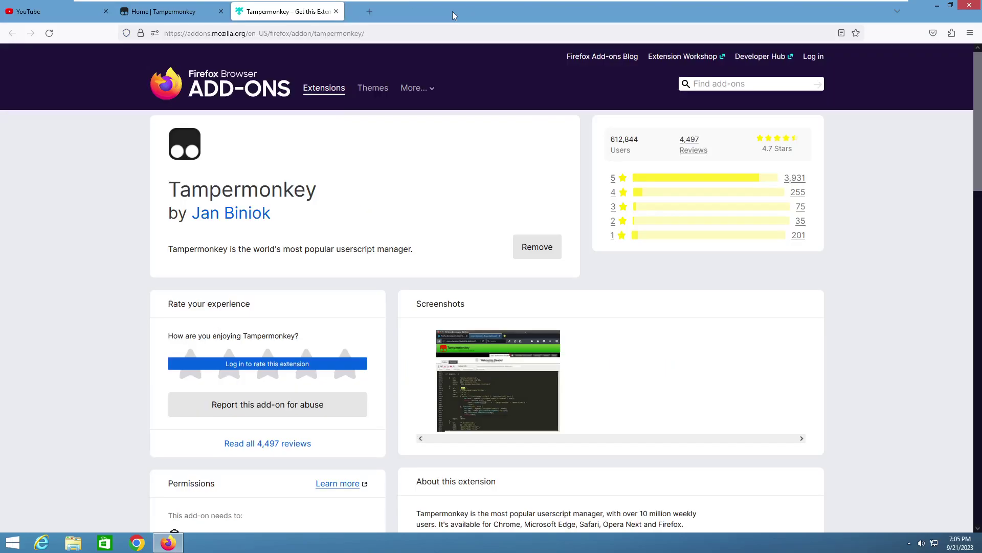
click(336, 12)
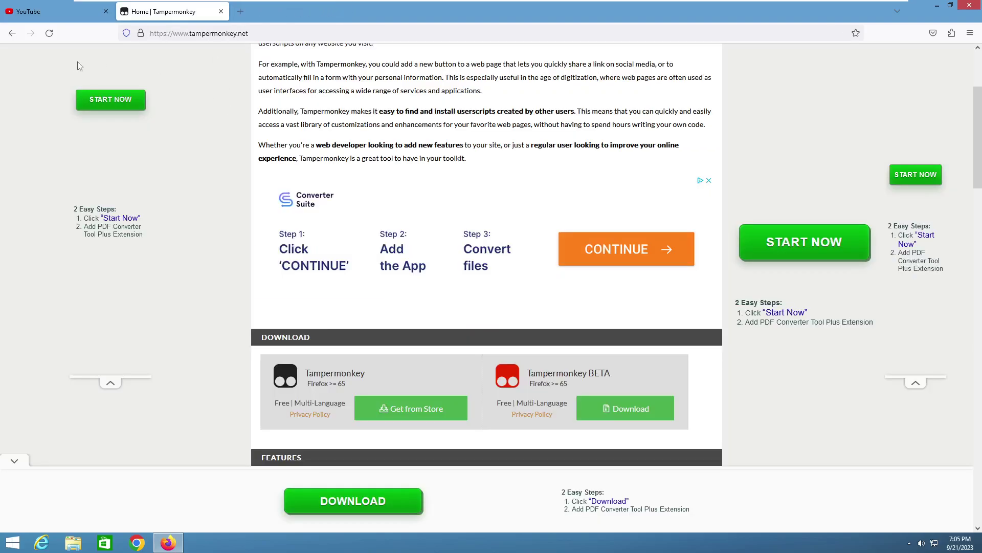
scroll(79, 65, up, 4)
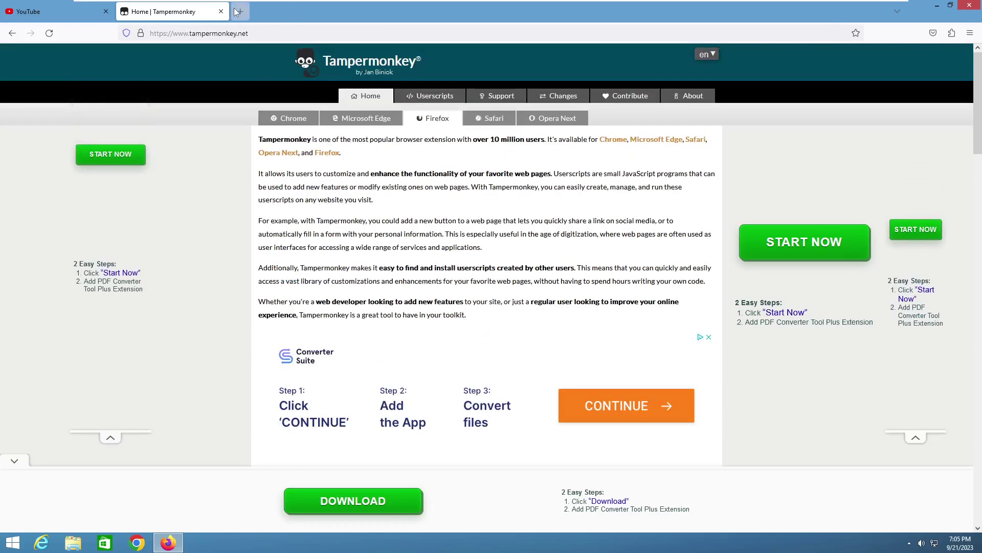
click(238, 12)
click(221, 10)
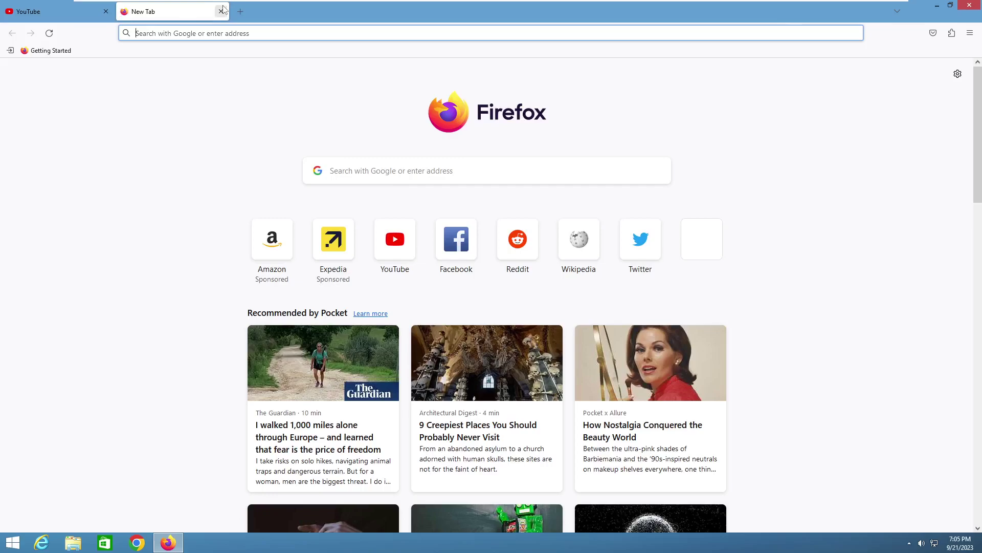
Search Google for 'sylish' and scan the results.
text(sylish)
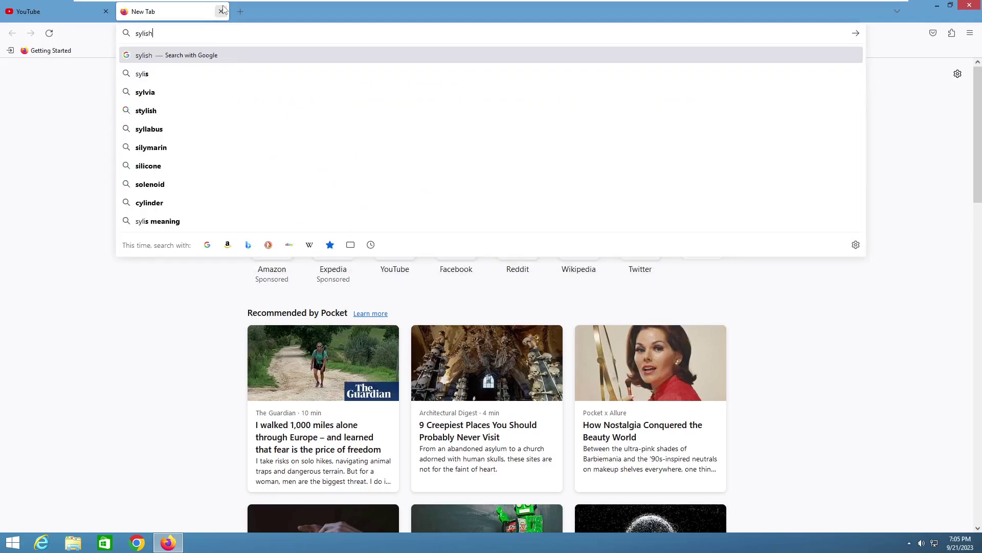
key(Return)
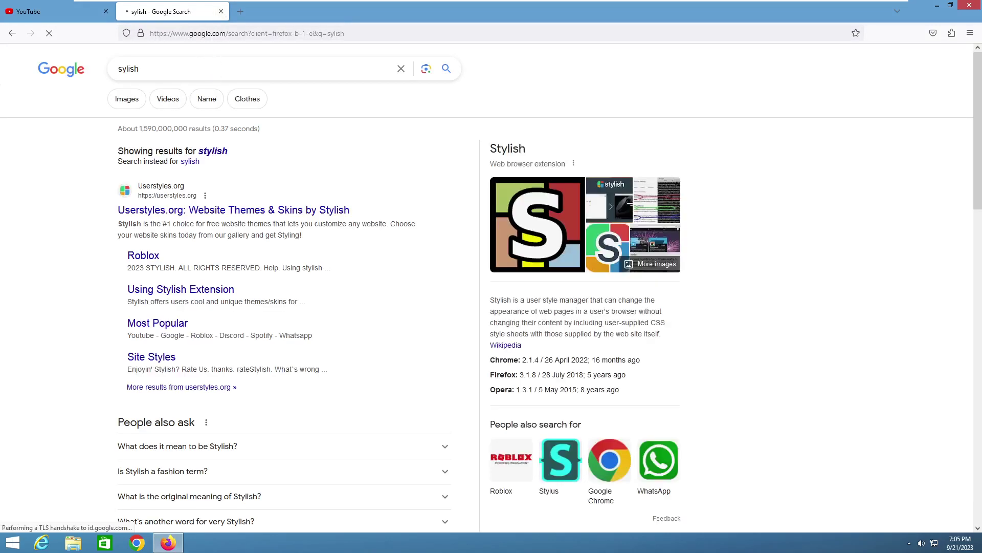
scroll(222, 215, down, 4)
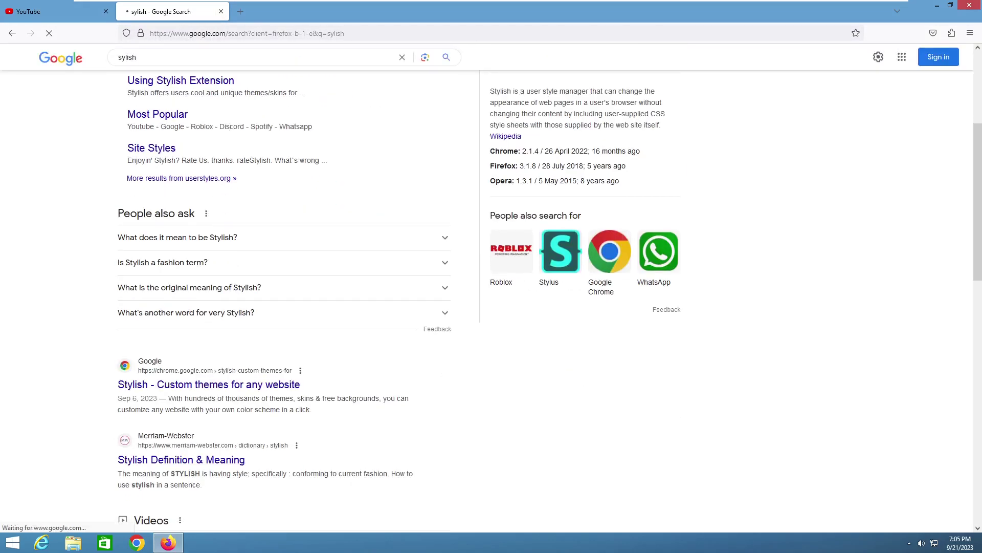
scroll(222, 215, up, 4)
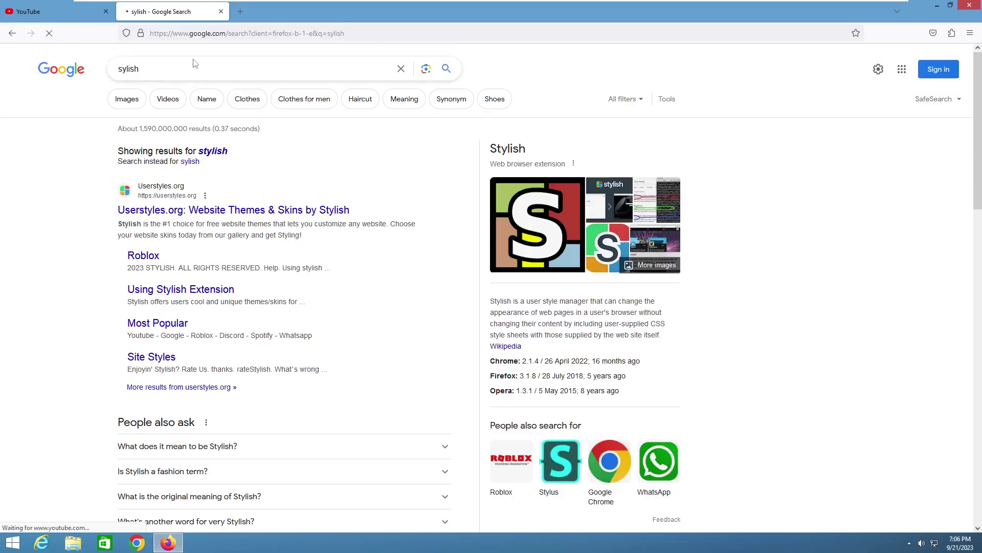
Correct the Google search to 'stylus', then open a fresh New Tab.
click(128, 68)
key(ctrl+a)
key(BackSpace)
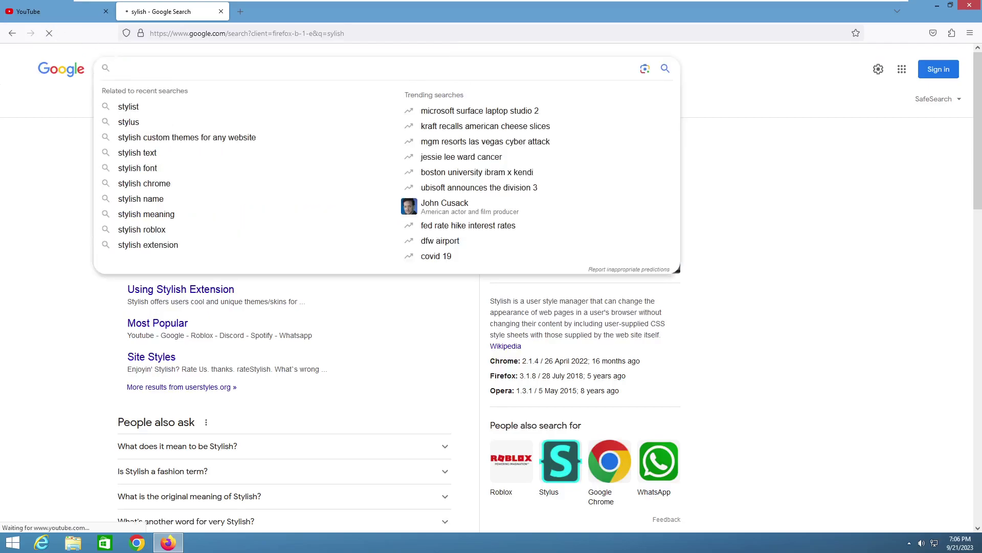
text(sty)
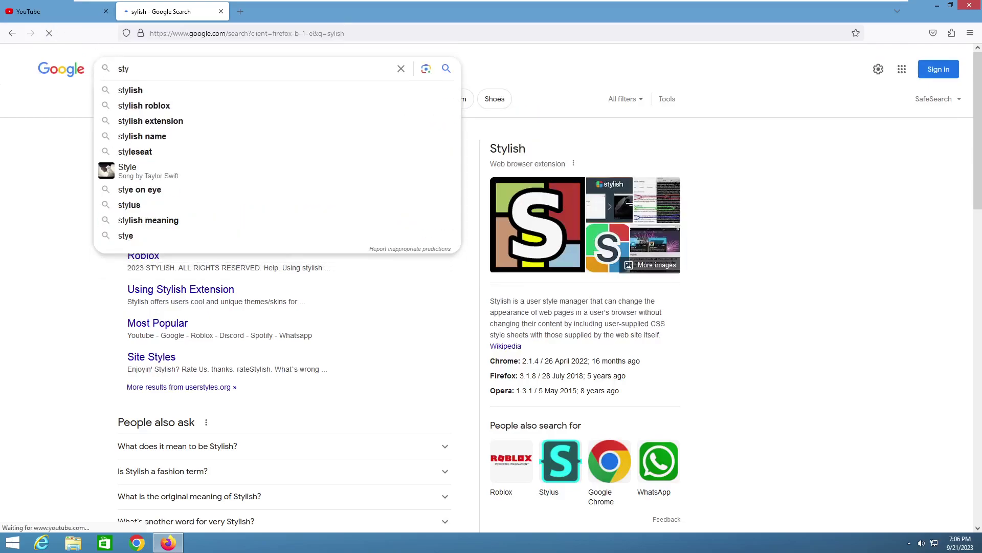
text(lus)
key(Return)
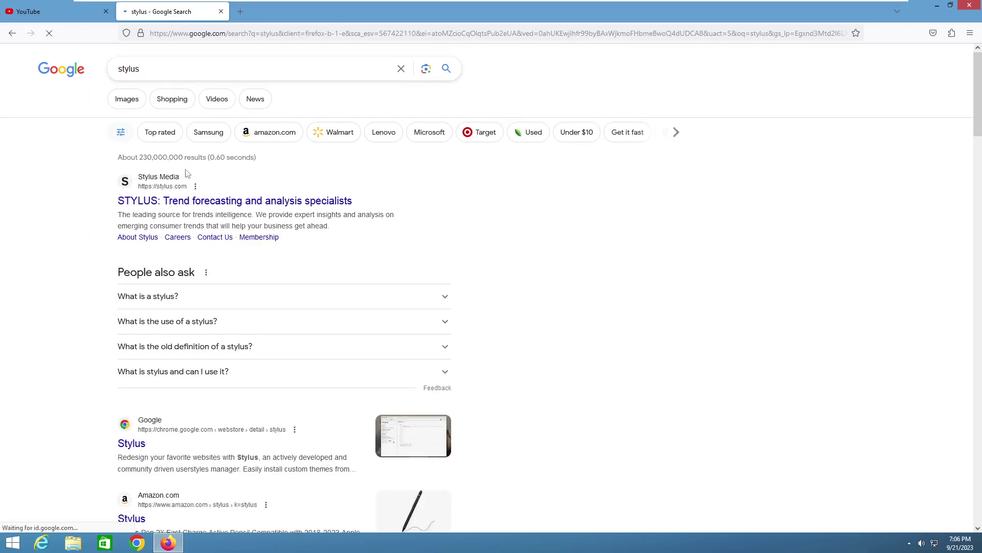
scroll(208, 250, down, 2)
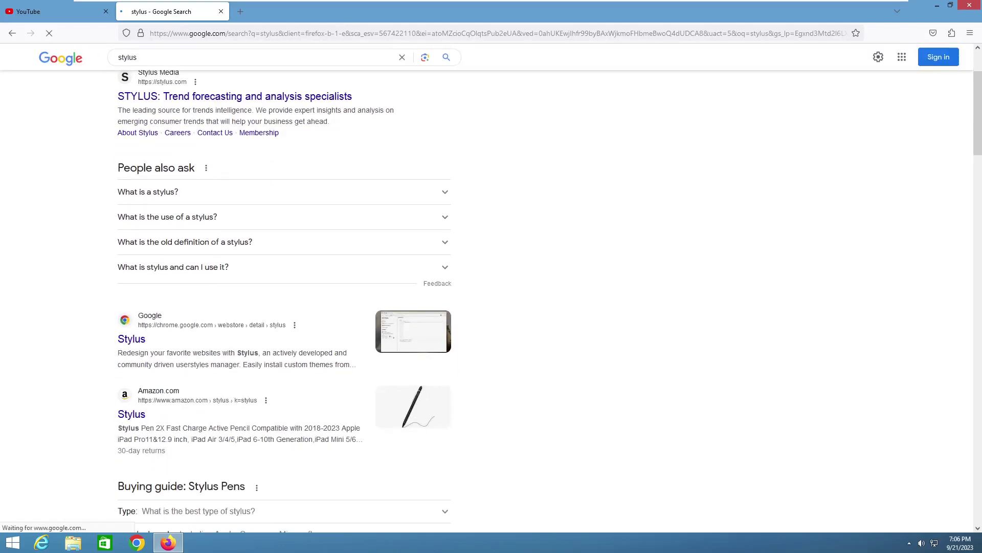
scroll(180, 325, up, 2)
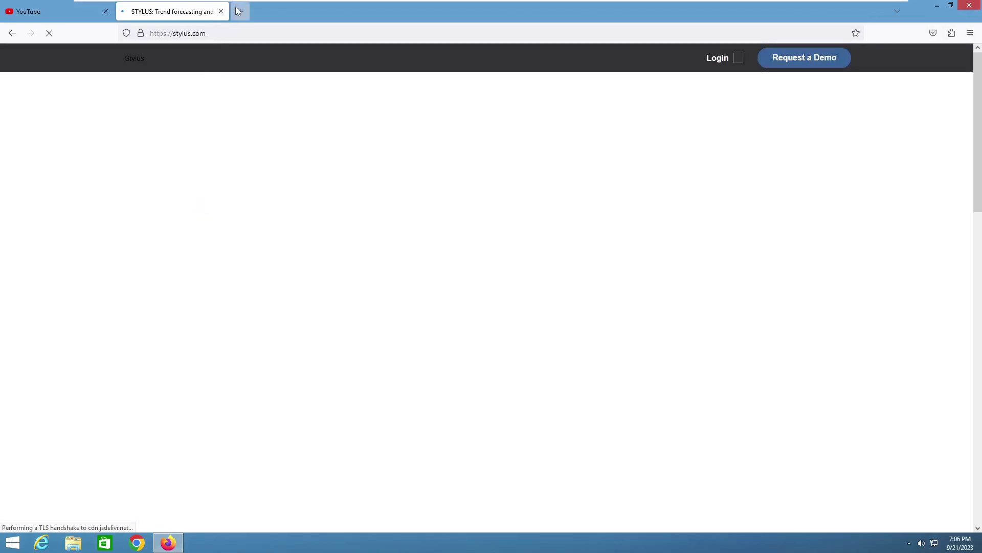
click(239, 11)
Close the stylus.com tab and reach Extensions & Themes through Firefox Settings.
click(221, 11)
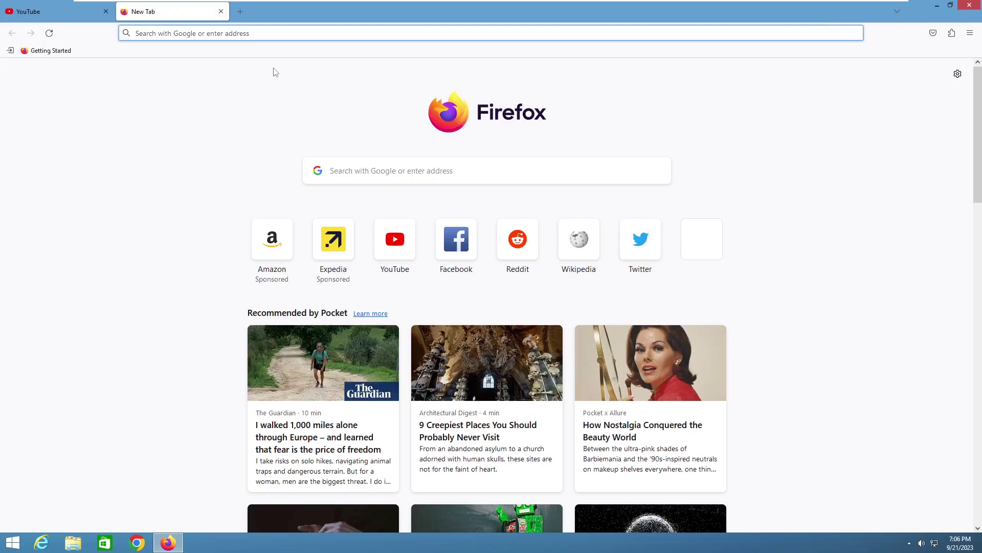
click(970, 33)
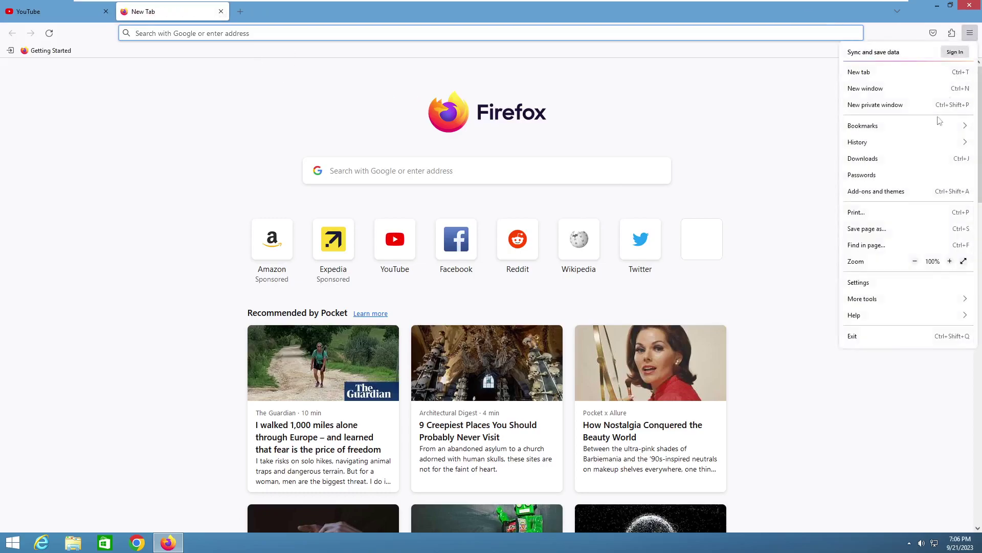
click(891, 282)
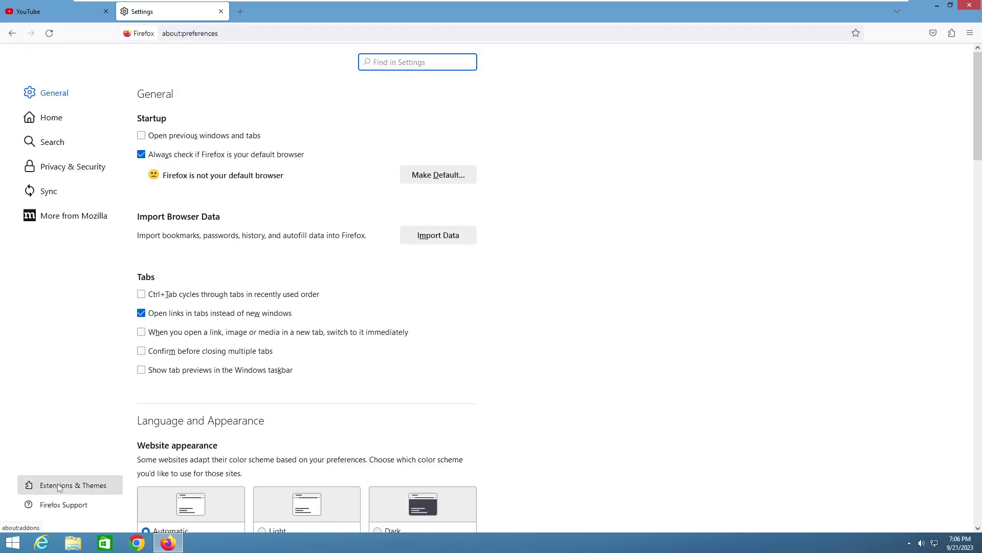
click(58, 486)
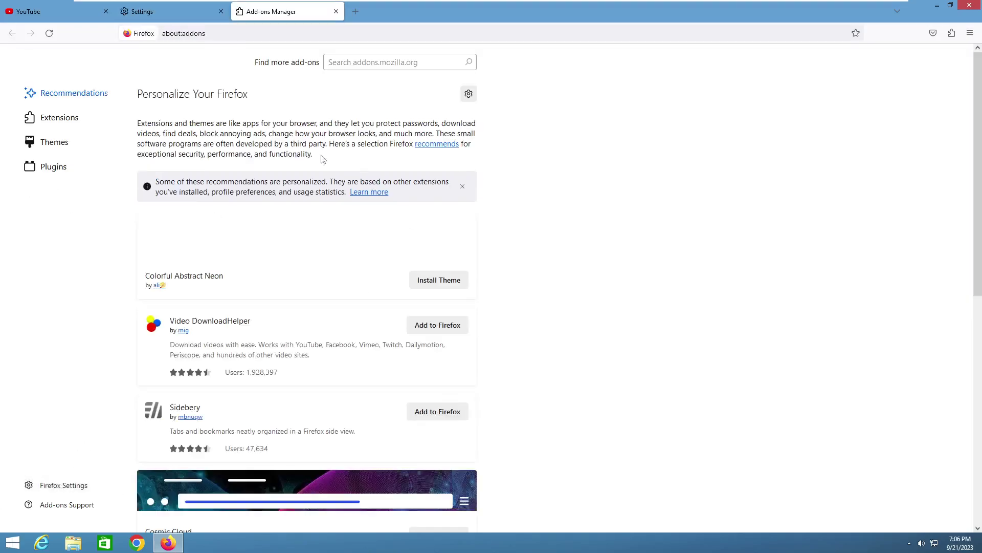
Search addons.mozilla.org for 'stylus'.
click(329, 62)
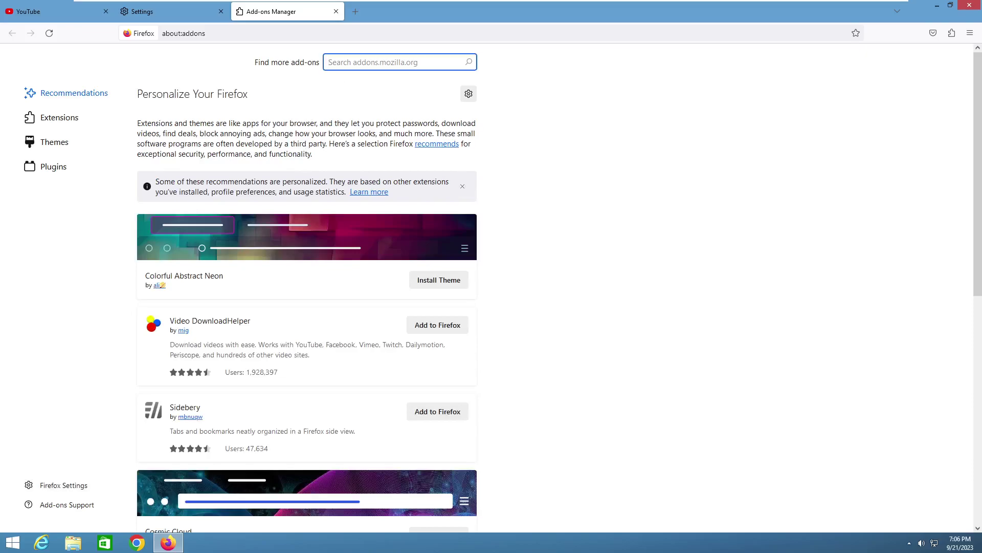
text(stylus)
key(Return)
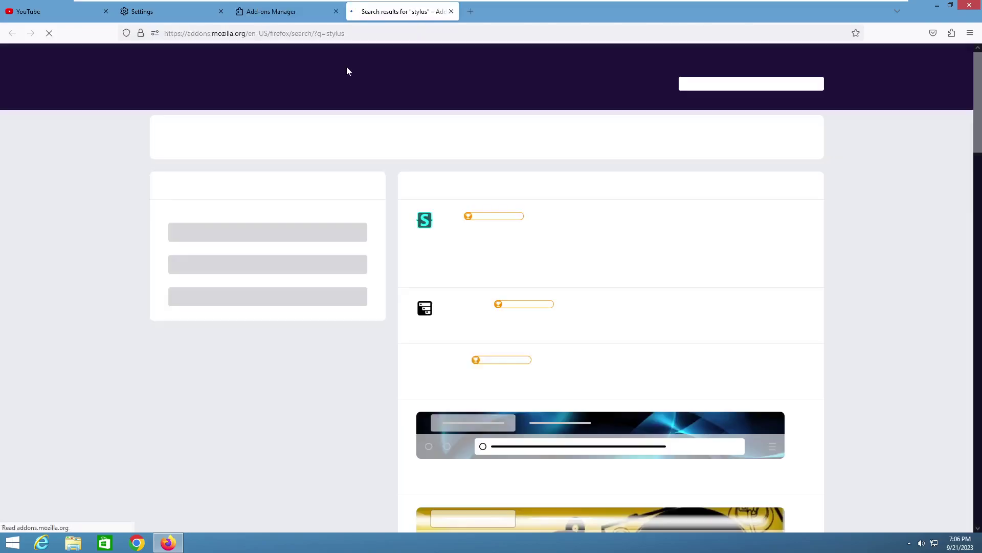
Install the Stylus extension from its add-on page and dismiss the added notice.
click(499, 242)
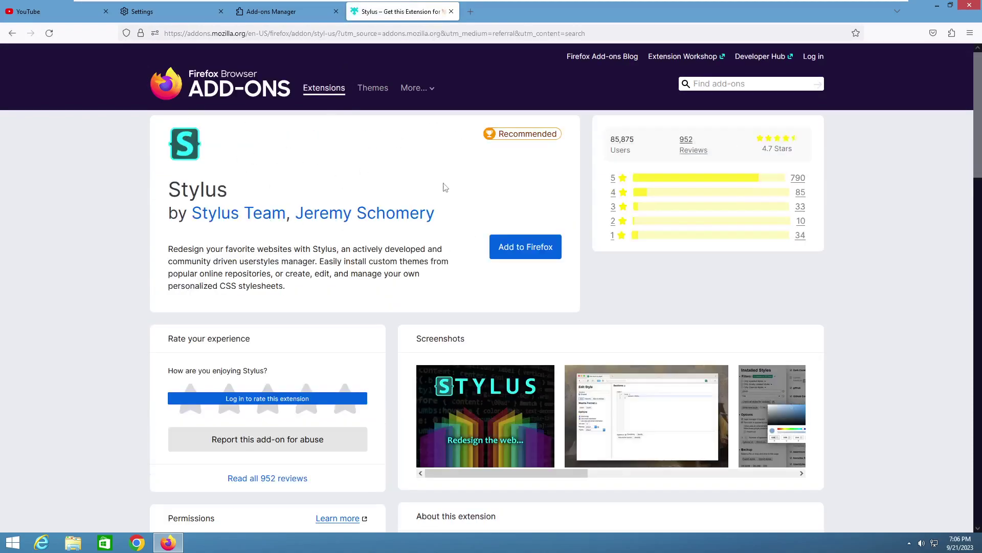
click(531, 243)
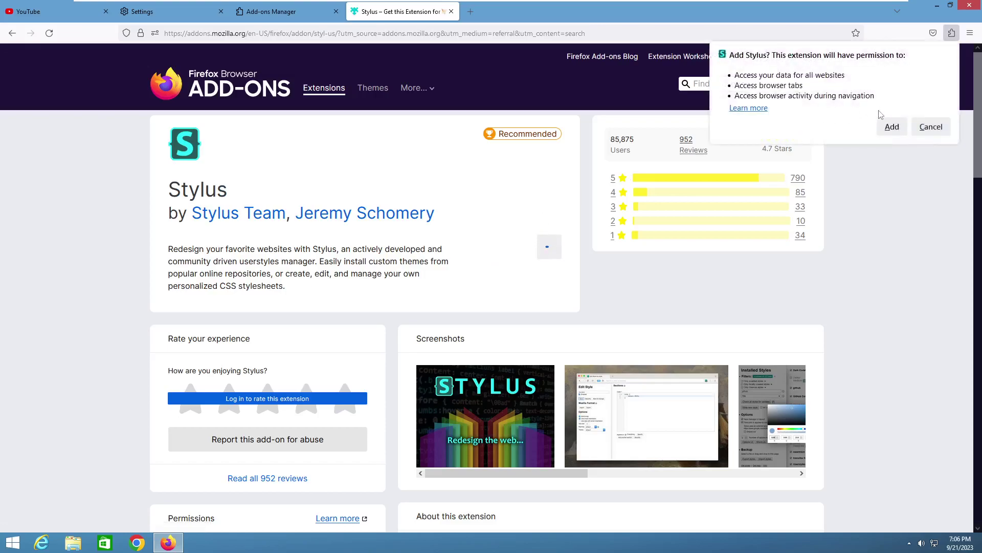
click(891, 127)
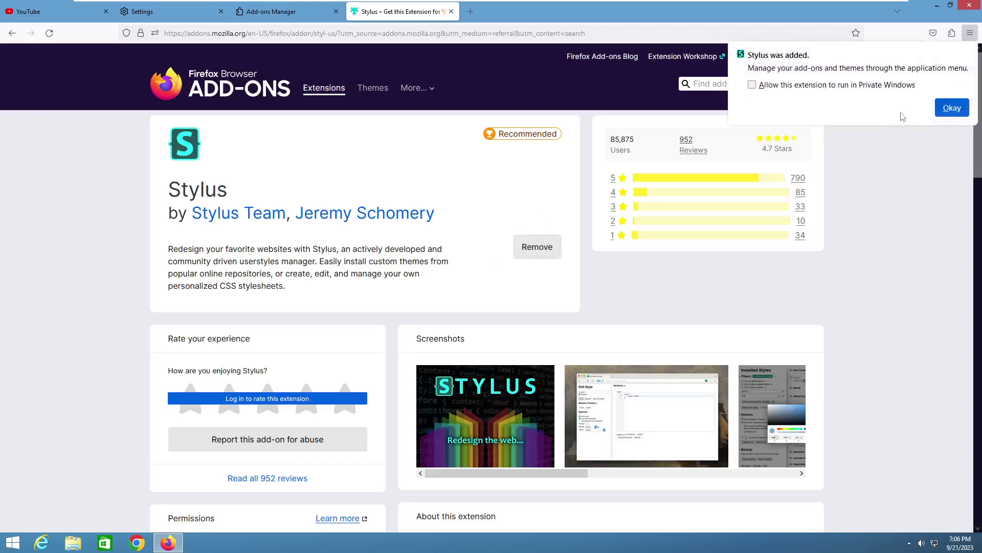
click(960, 107)
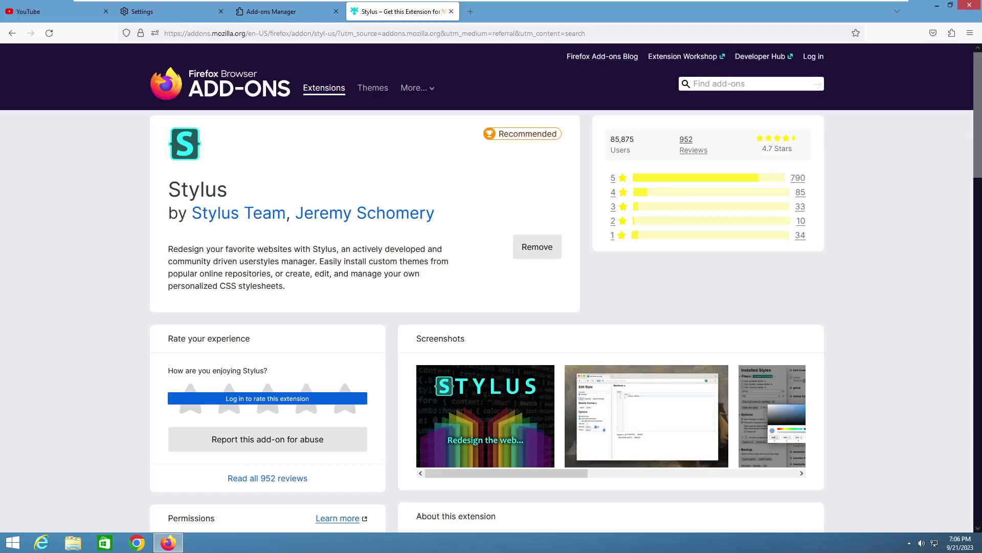
Close the Stylus add-on page and Add-ons Manager tabs, keeping Settings.
click(451, 11)
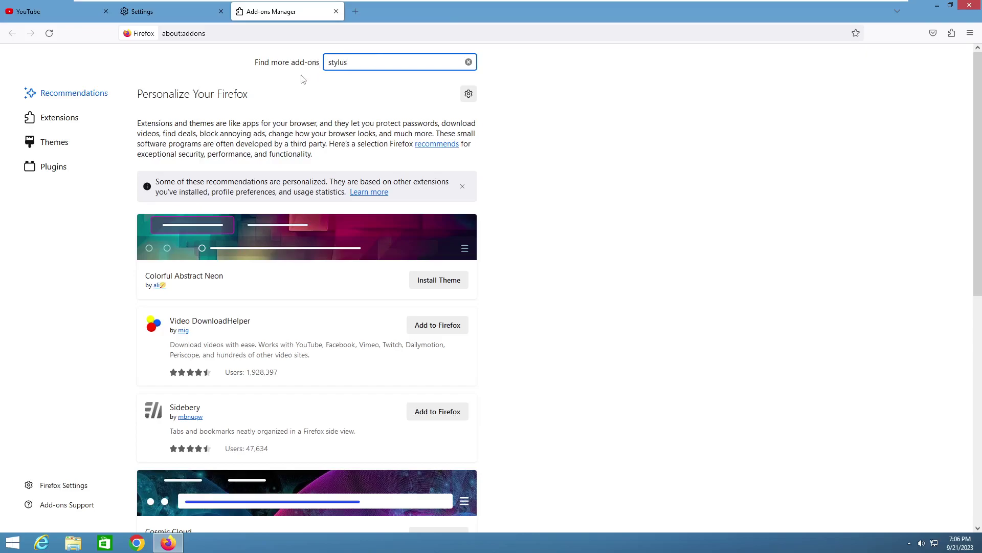
click(159, 15)
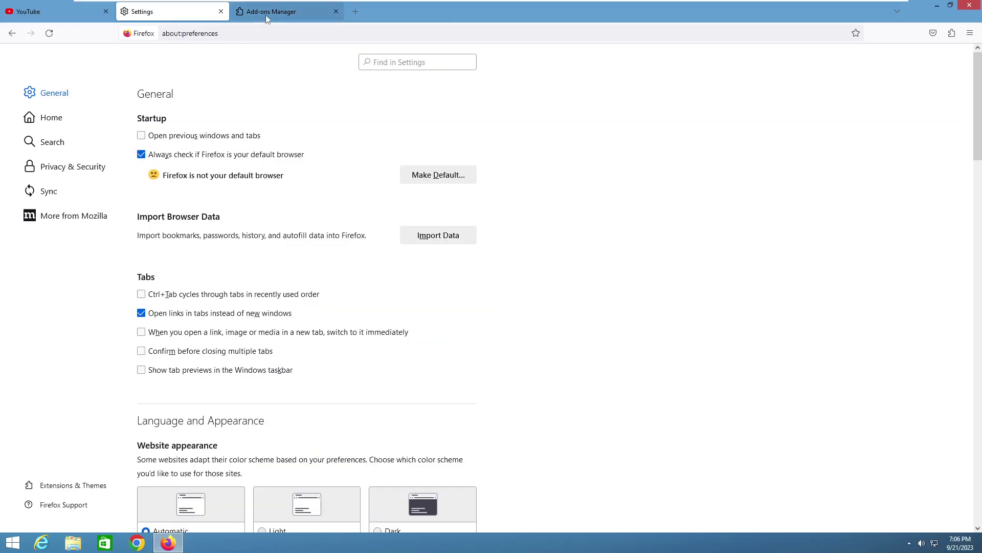
click(336, 11)
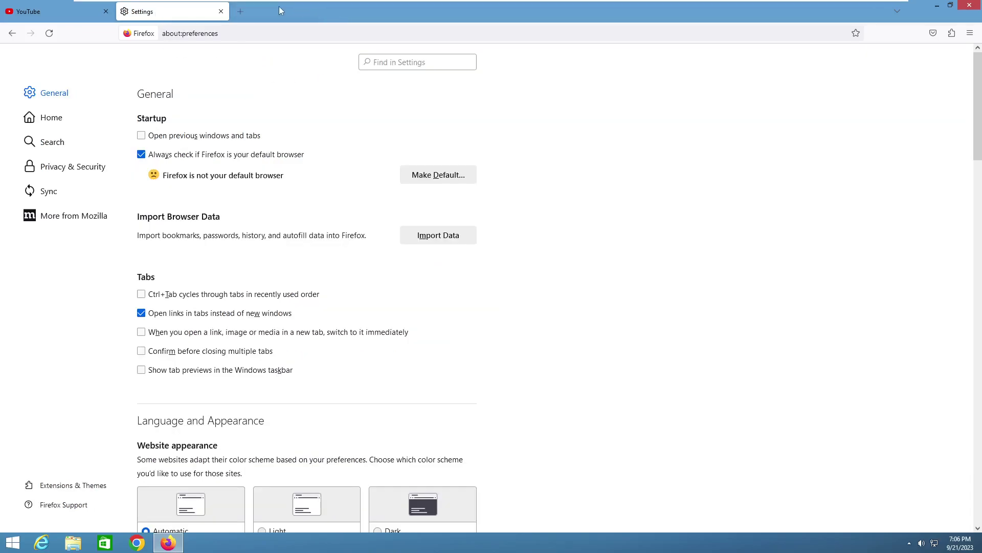
Add a new tab with the Firefox start page next to YouTube and Settings.
click(240, 11)
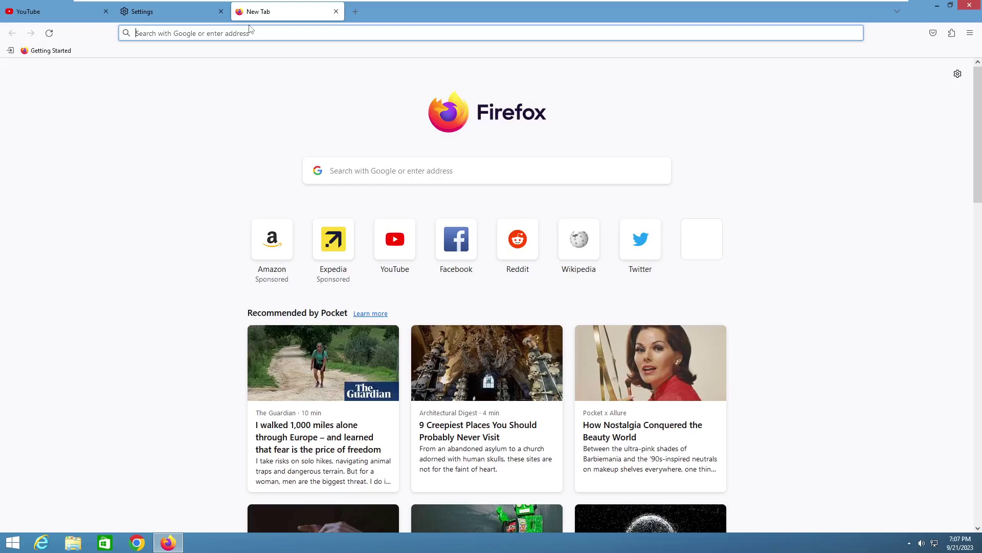
Search 'cosmic cat youtube theme' and install the Cosmic Cat userscript in Tampermonkey.
text(cosmic cat )
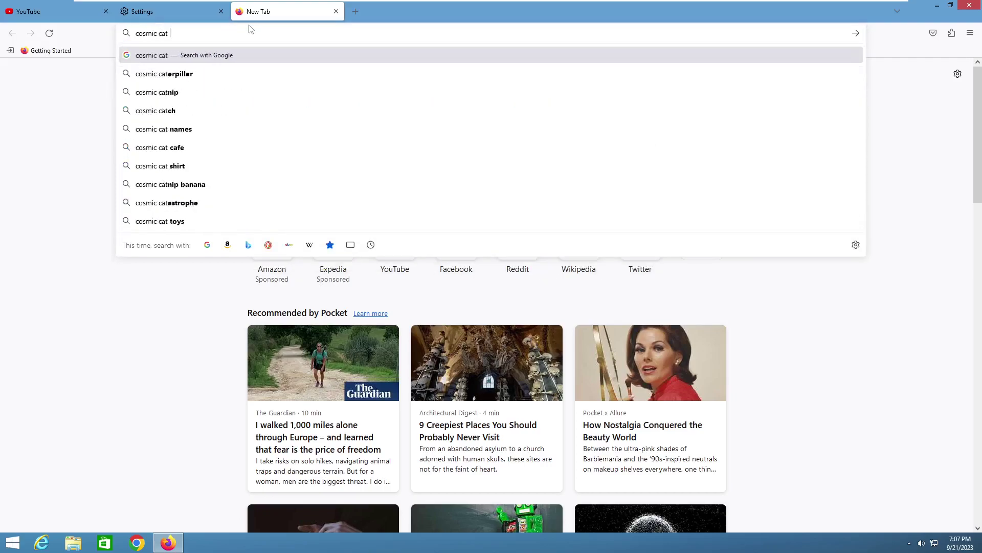
text(yo)
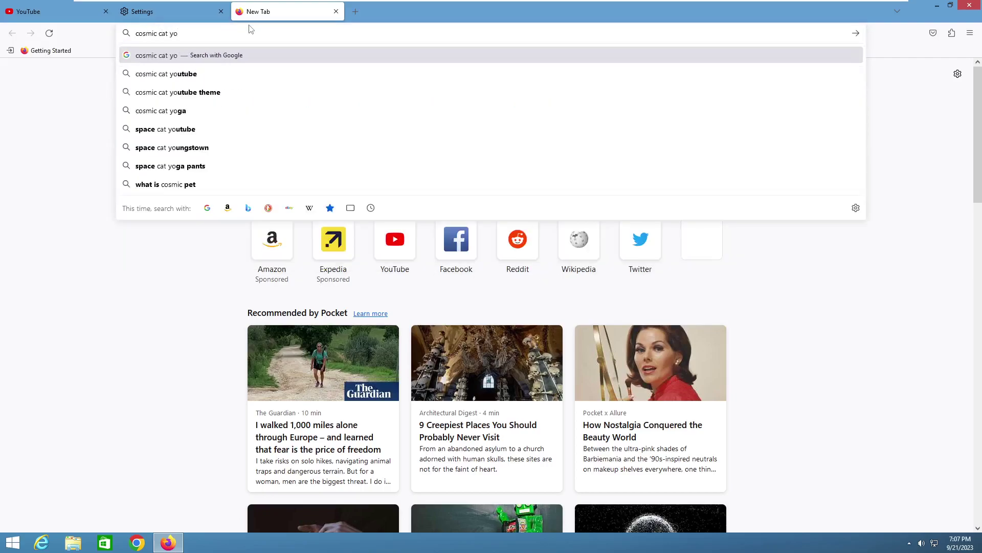
click(243, 93)
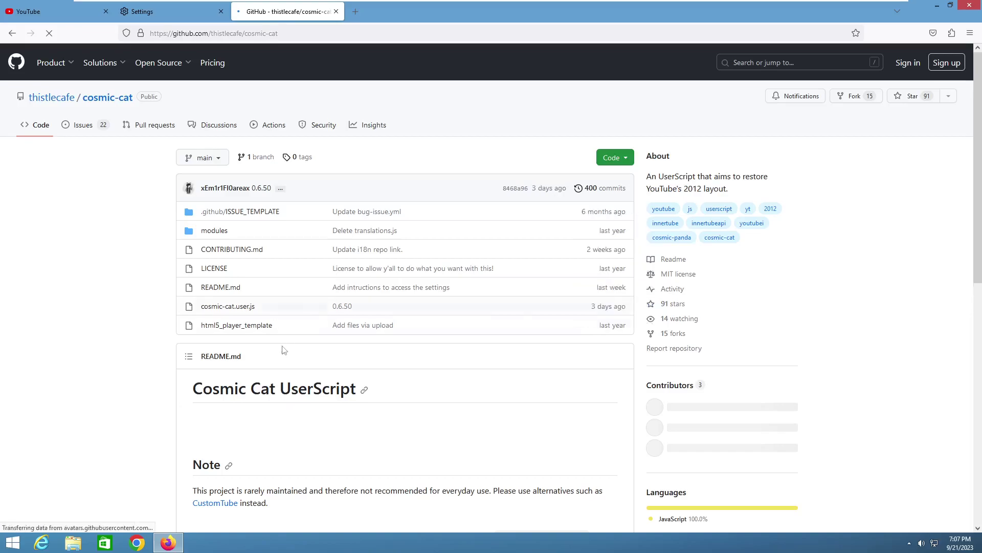
scroll(289, 336, down, 2)
scroll(289, 335, down, 10)
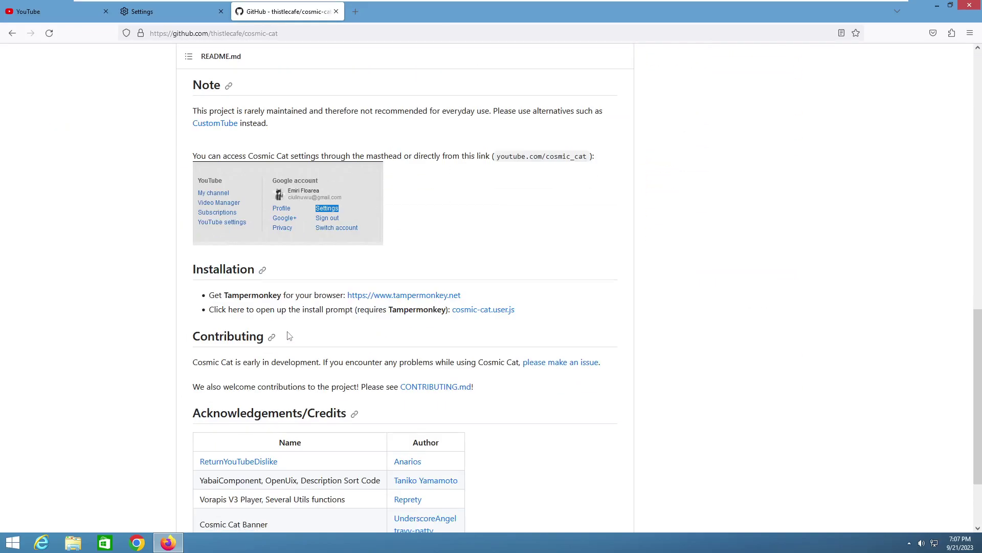
click(498, 313)
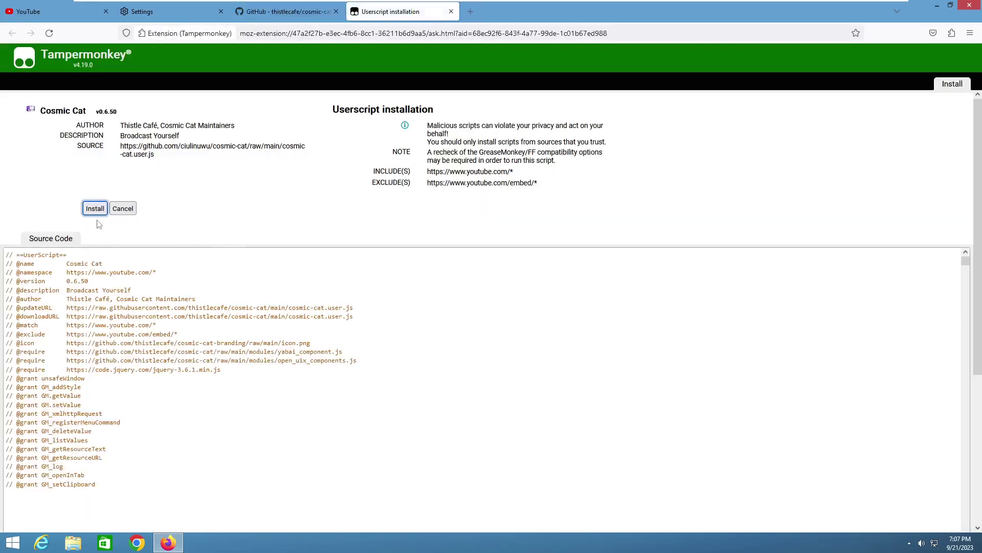
click(96, 209)
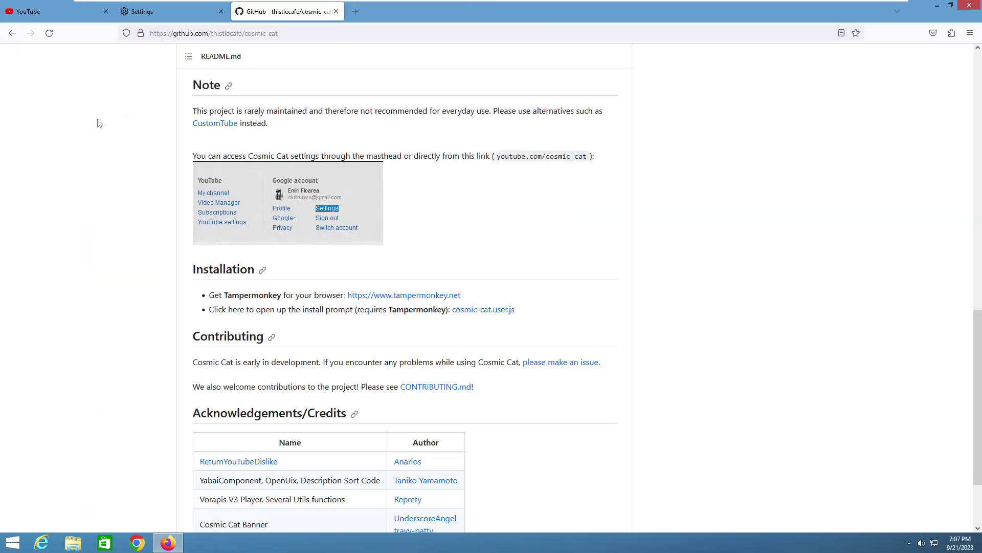
Reload the YouTube tab to apply the old Cosmic Cat layout and check the home feed.
click(58, 11)
click(57, 31)
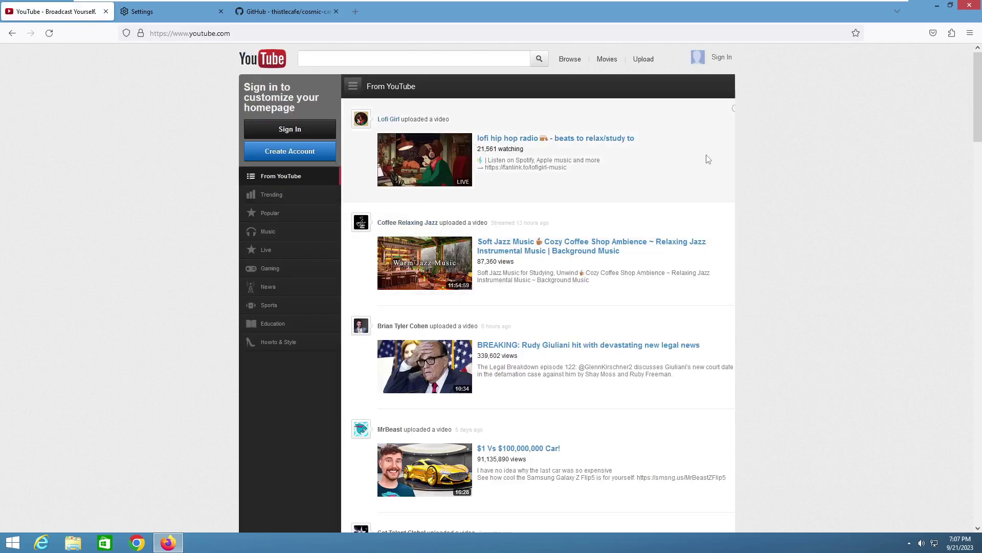
click(714, 57)
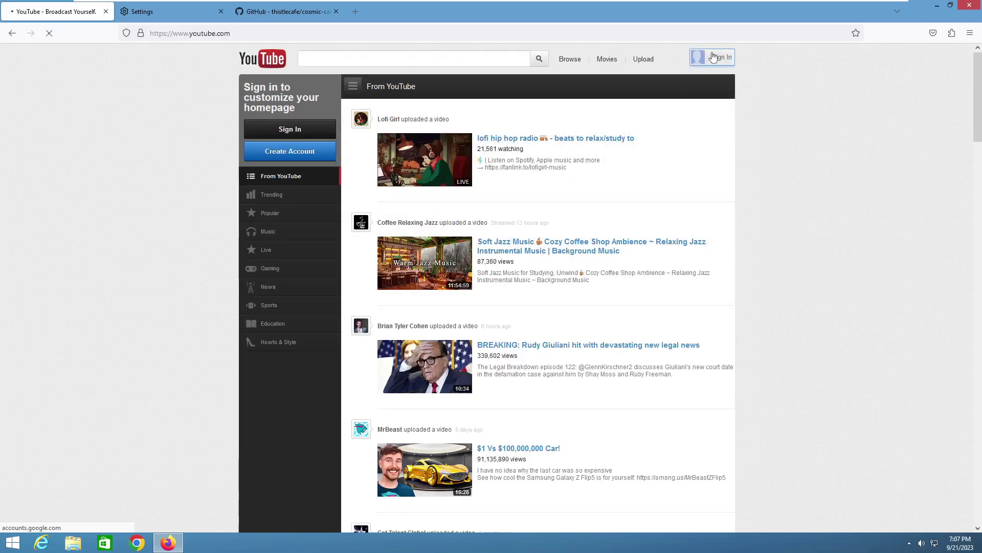
click(10, 33)
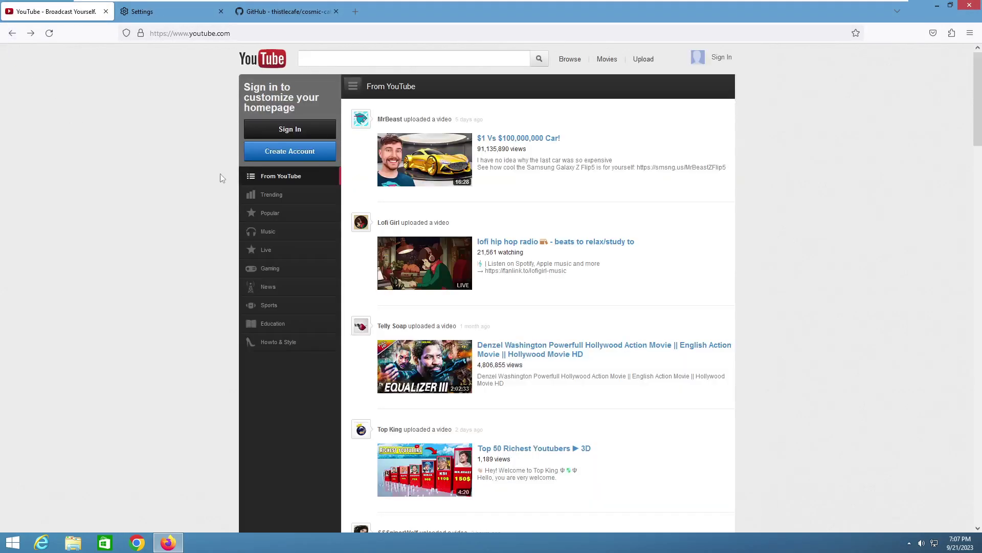
scroll(514, 189, down, 6)
scroll(510, 179, up, 5)
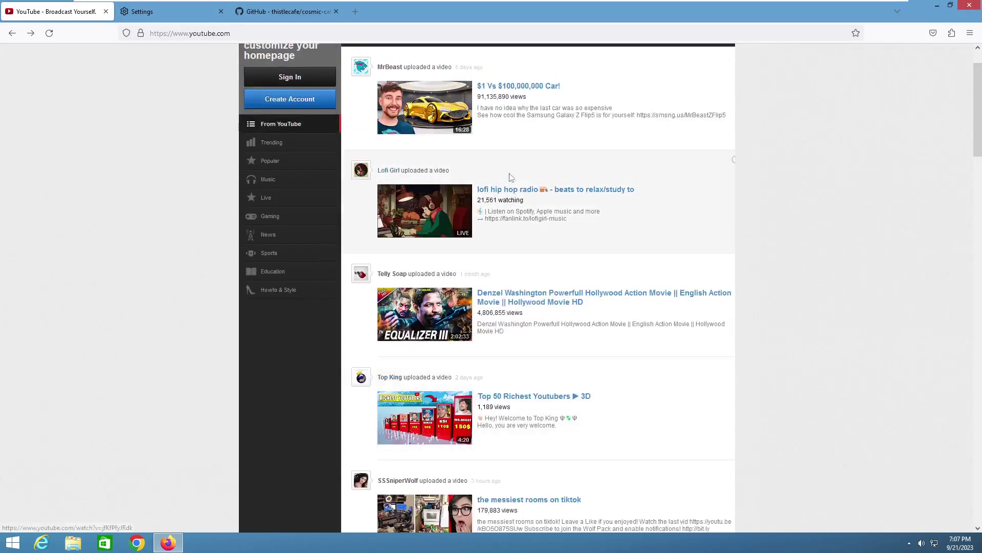
scroll(509, 177, up, 2)
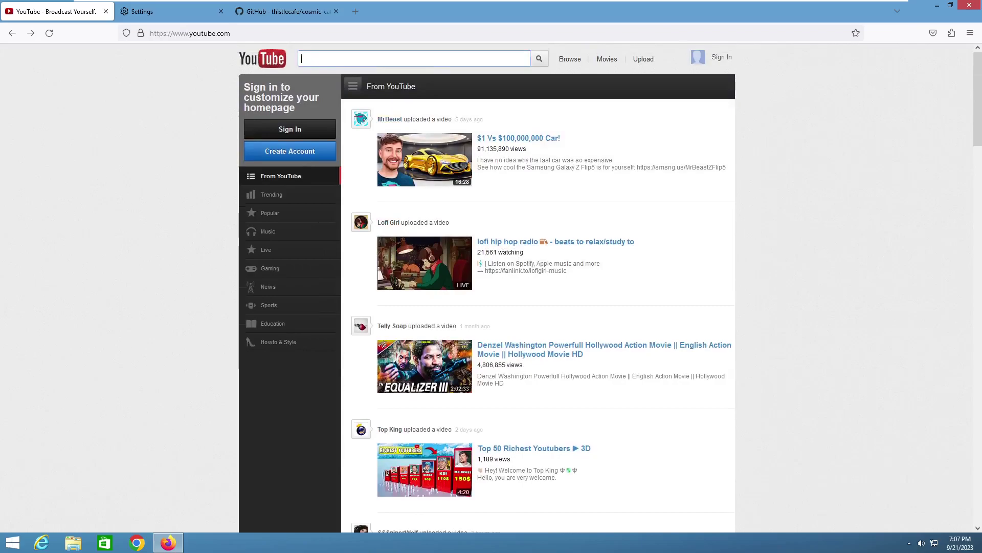
Search YouTube for 'electronicsearch3.0' and return to the results listing its channel.
text(electronicsearch30)
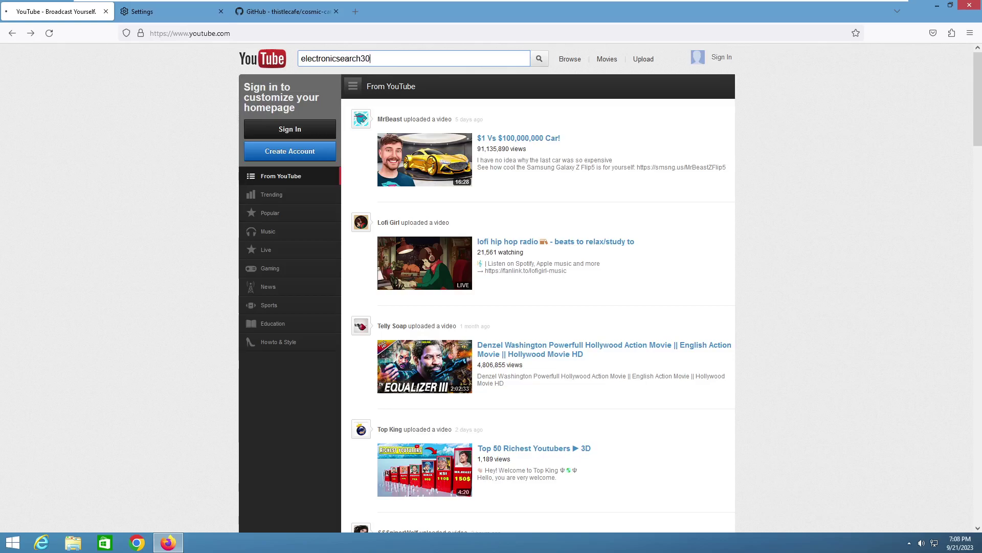
key(Return)
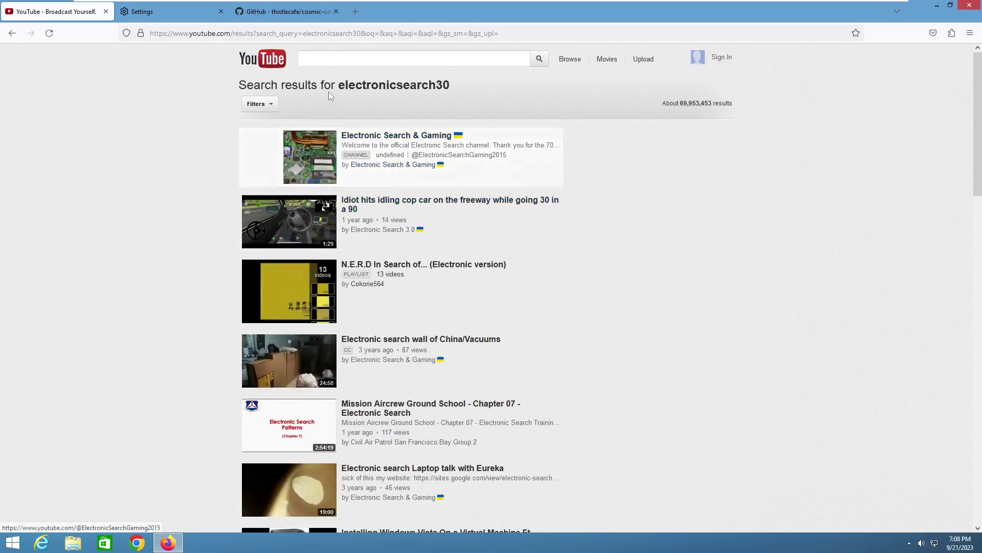
click(296, 143)
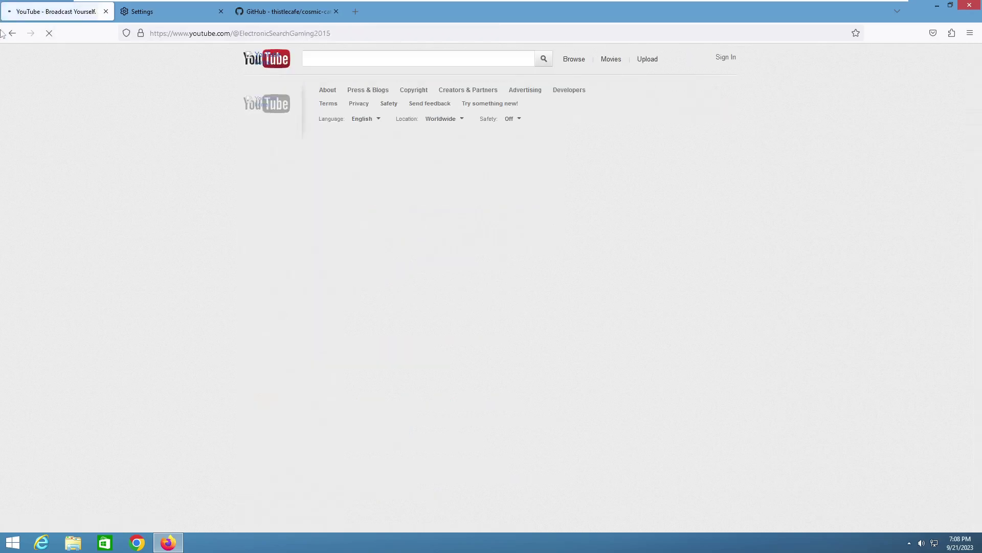
click(12, 33)
click(414, 58)
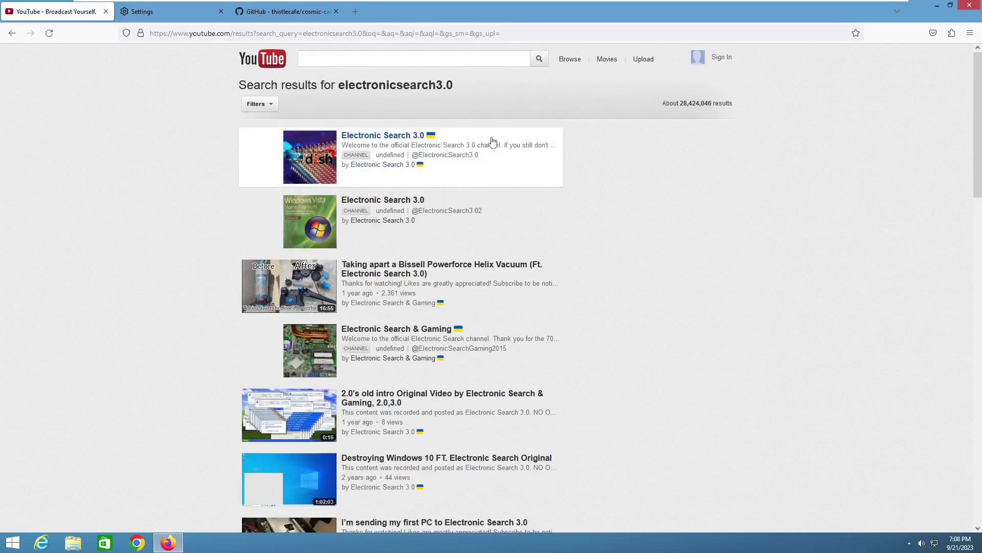
Open the Electronic Search 3.0 channel and show its uploaded videos.
click(290, 168)
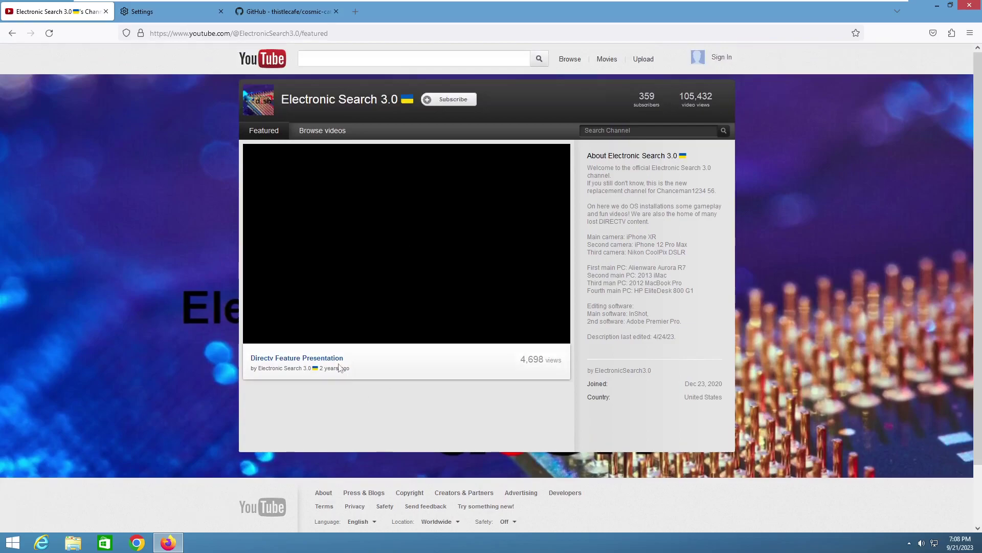
click(346, 133)
scroll(346, 137, down, 20)
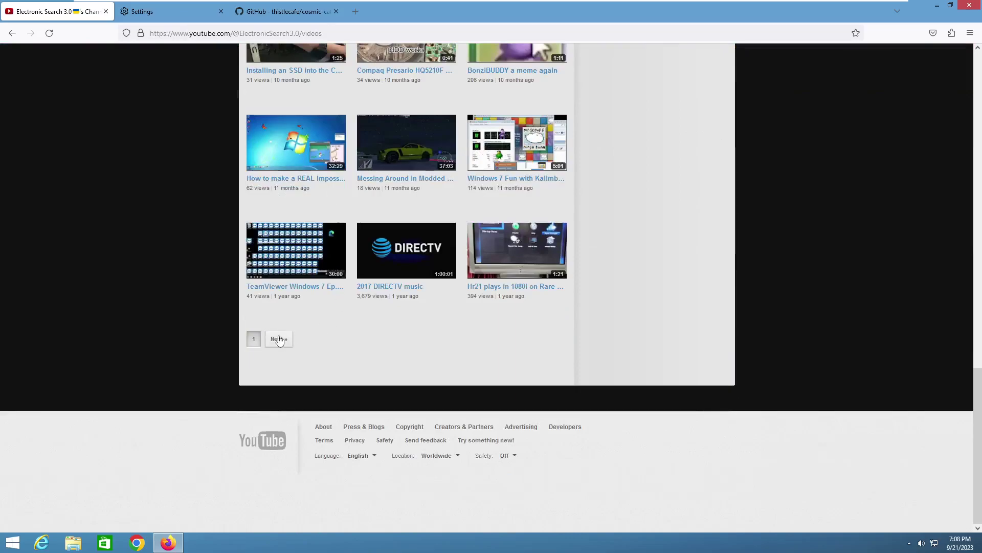
Page through the channel's uploads to the third page.
click(279, 339)
scroll(393, 358, up, 10)
scroll(393, 358, up, 6)
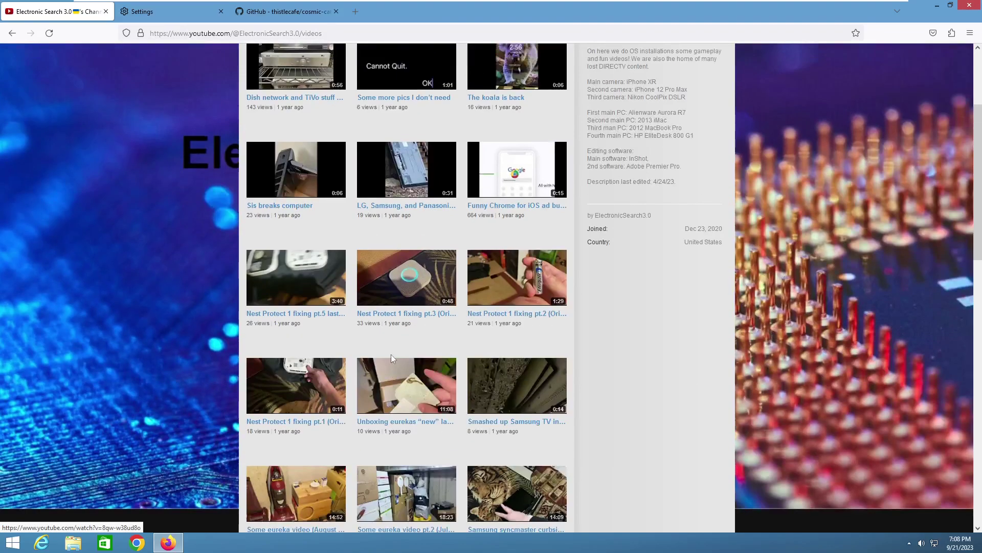
scroll(390, 358, down, 6)
scroll(390, 359, down, 9)
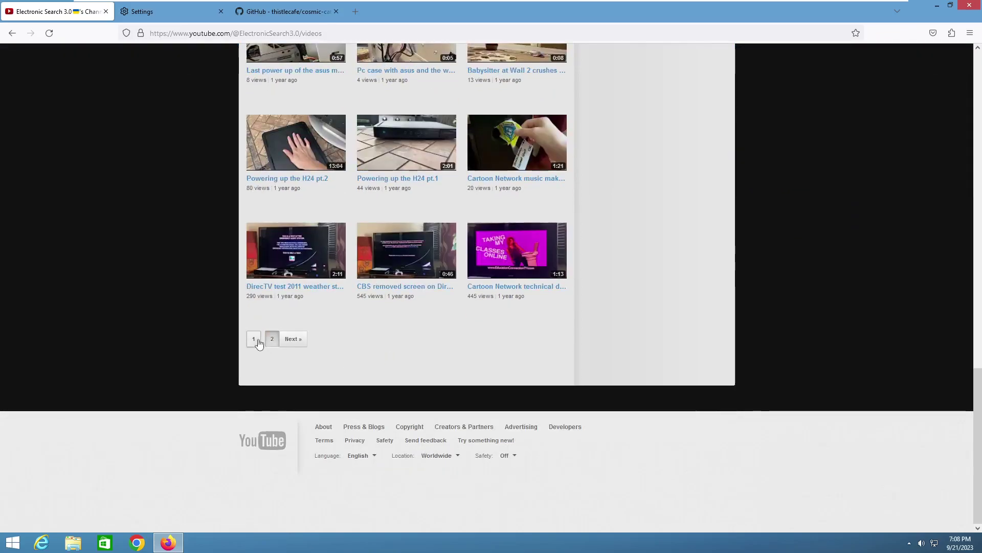
scroll(261, 338, up, 10)
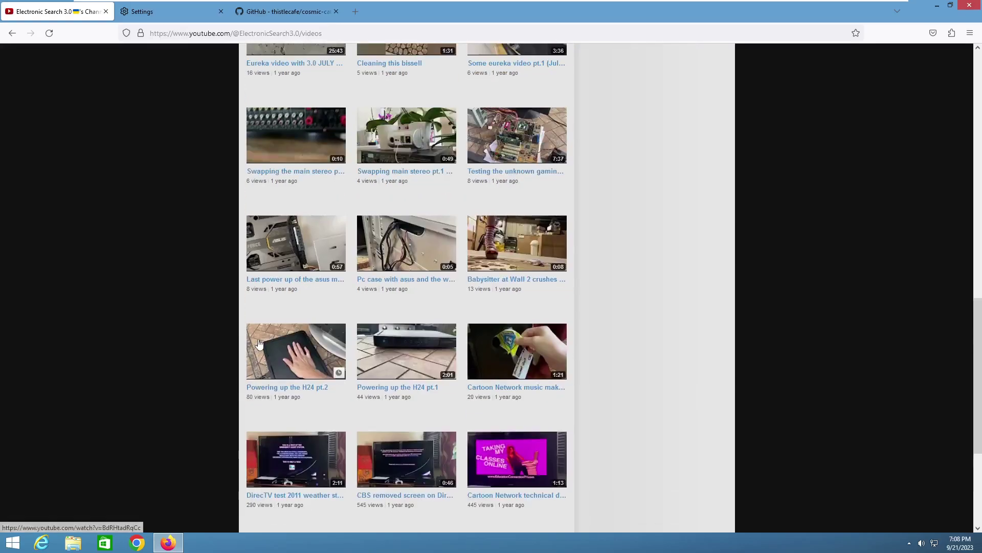
scroll(274, 248, down, 10)
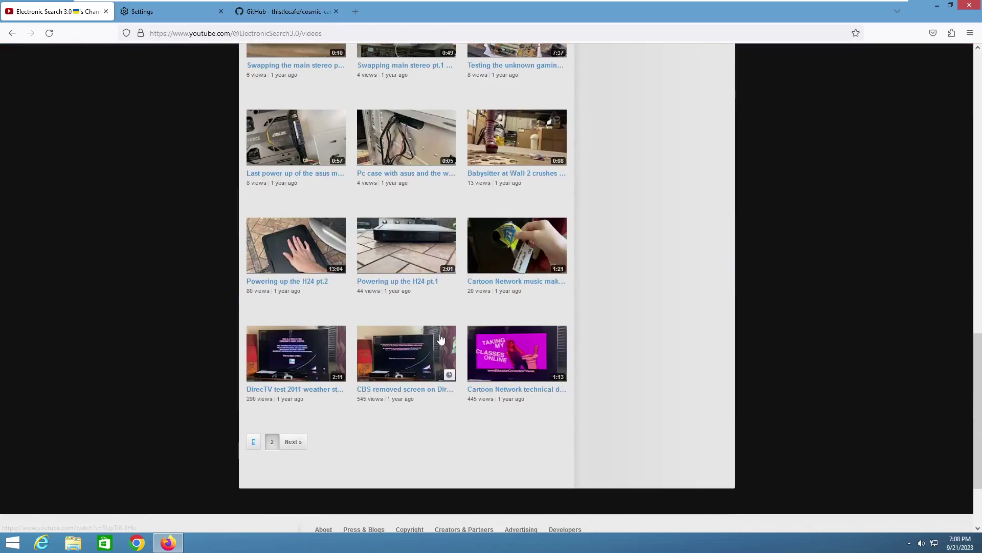
scroll(441, 338, up, 5)
scroll(441, 339, up, 7)
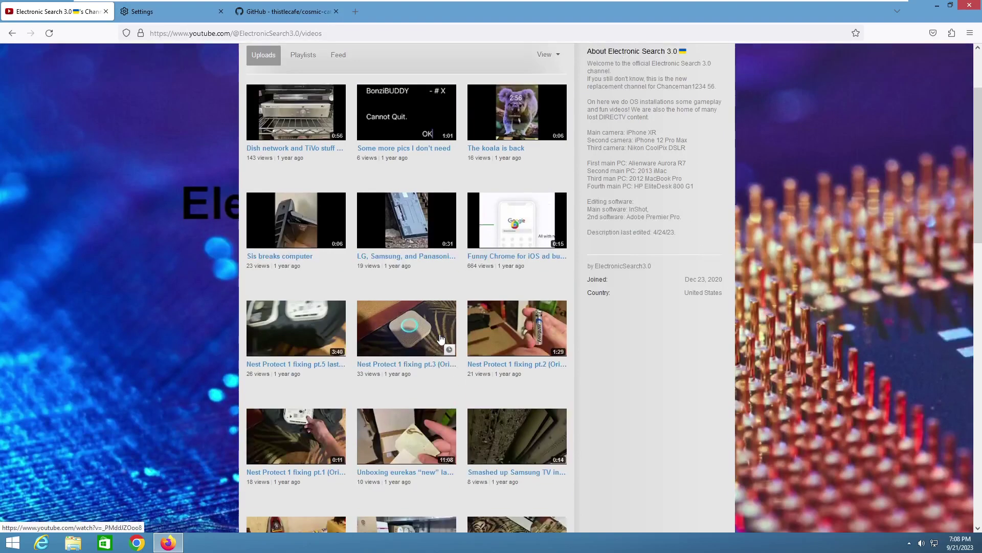
scroll(441, 339, down, 12)
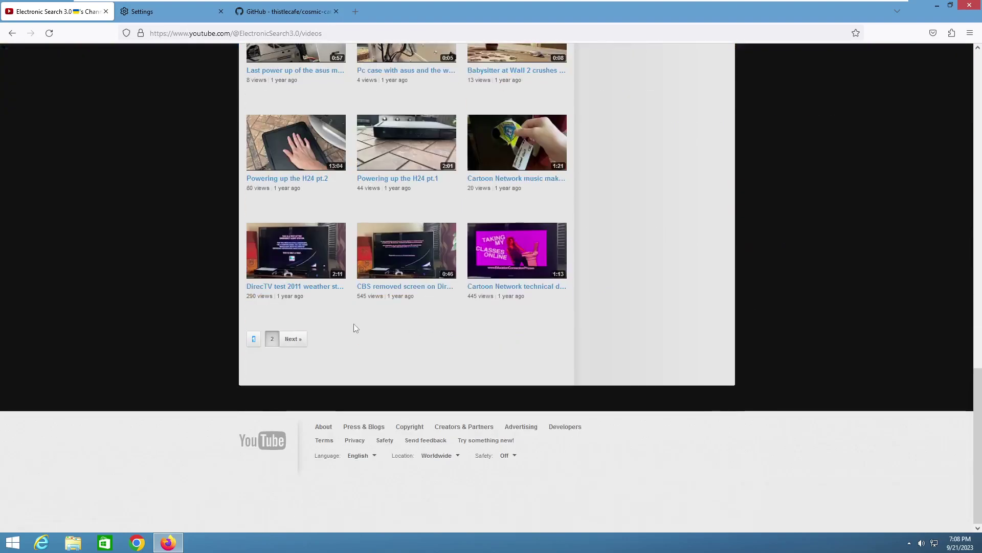
click(289, 339)
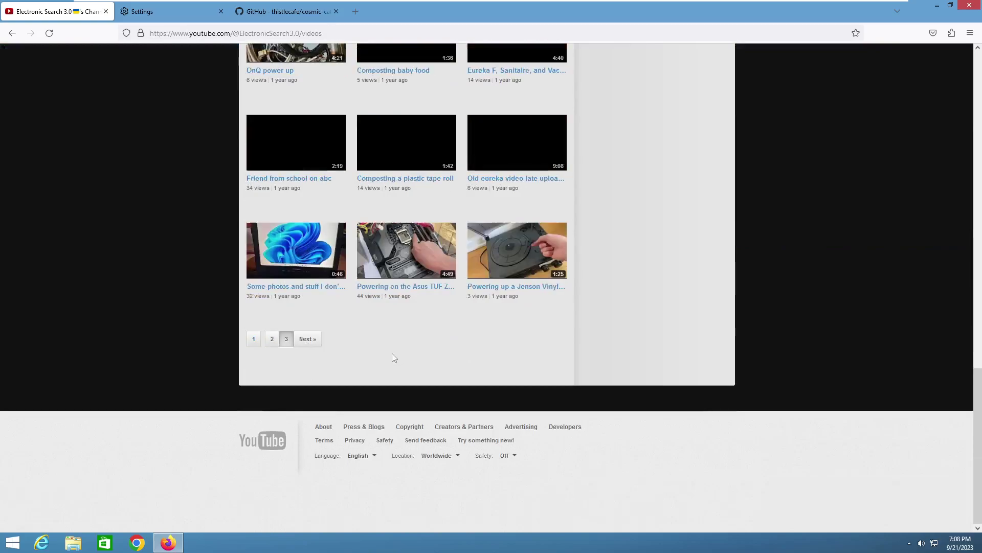
scroll(393, 356, up, 12)
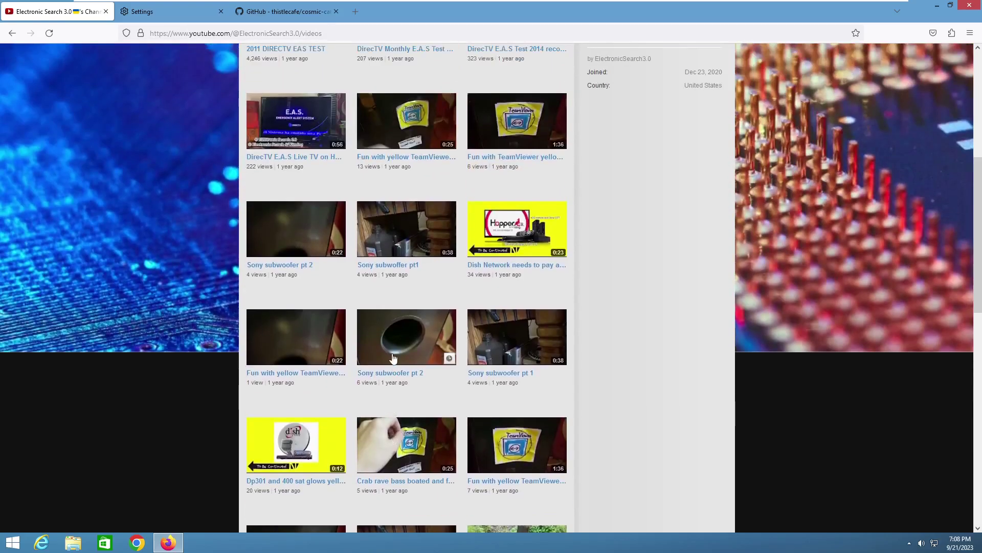
scroll(393, 356, up, 3)
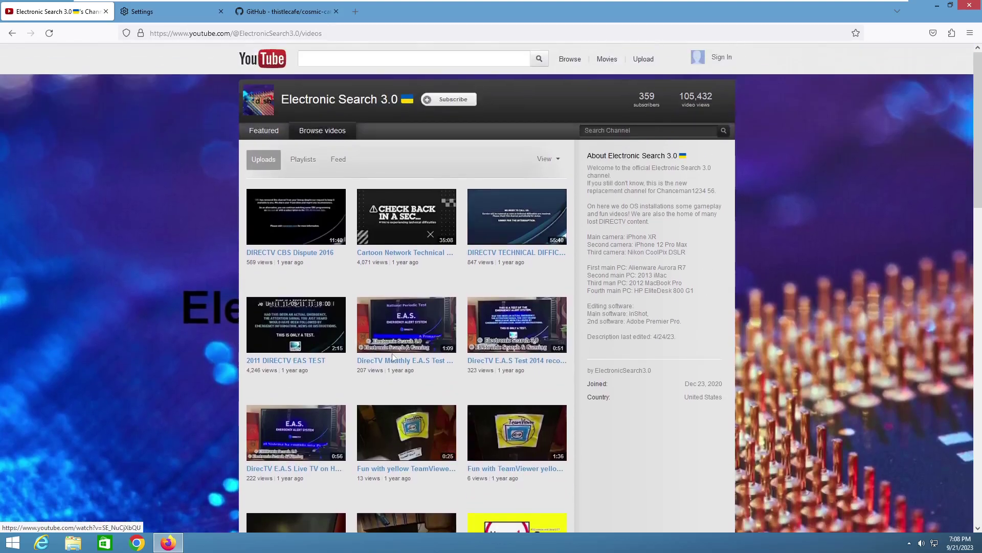
Play the Cartoon Network Technical Difficulties video, pausing and resuming it.
click(388, 212)
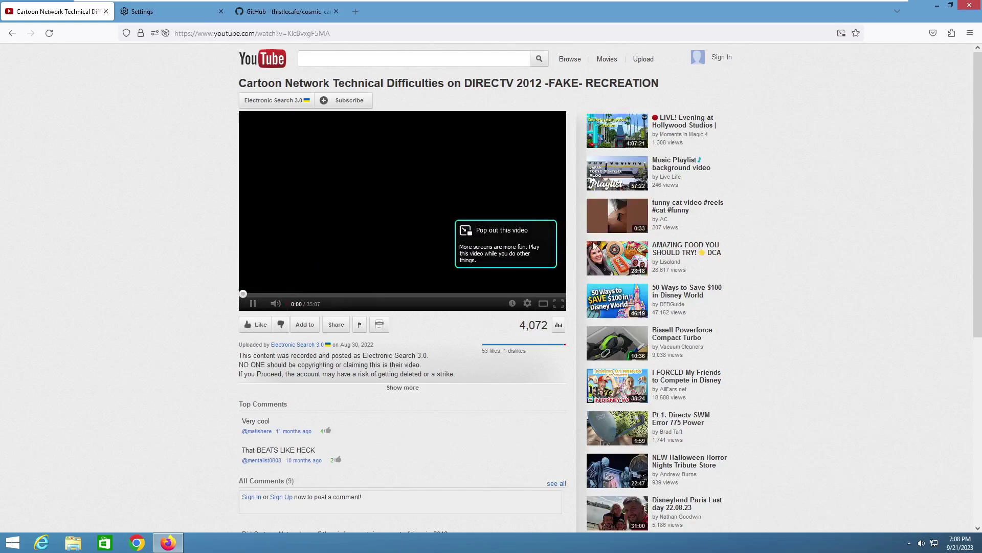
click(293, 245)
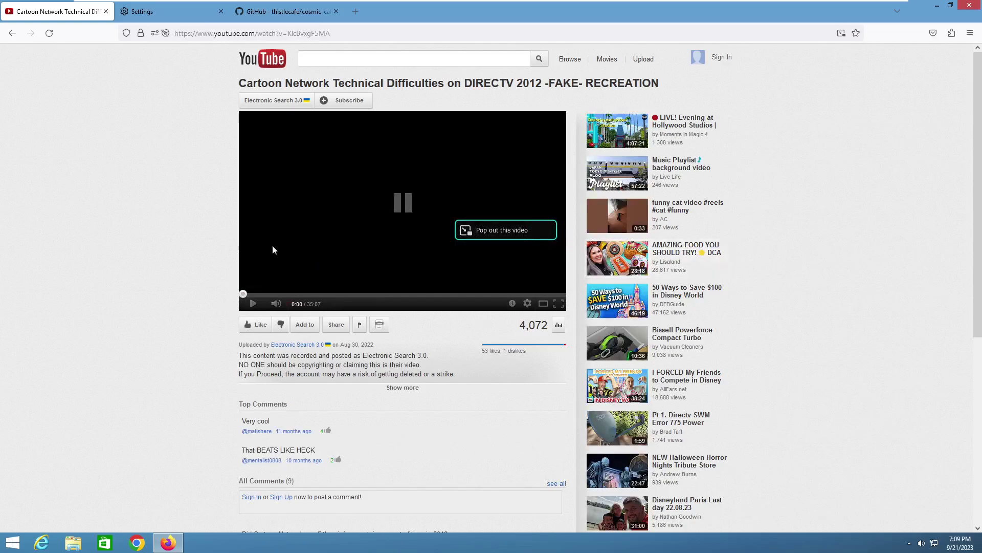
scroll(151, 258, down, 5)
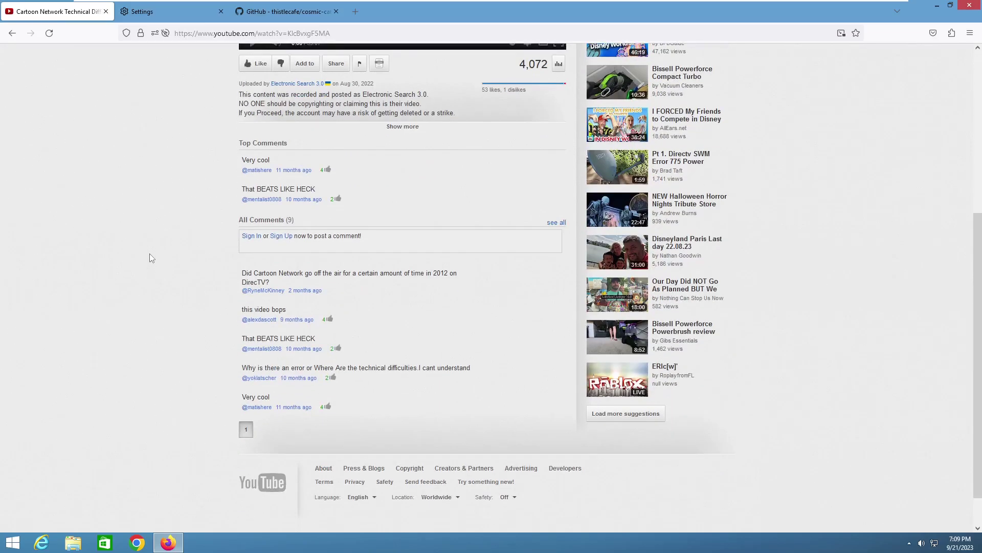
scroll(151, 257, up, 4)
scroll(150, 254, up, 1)
click(313, 223)
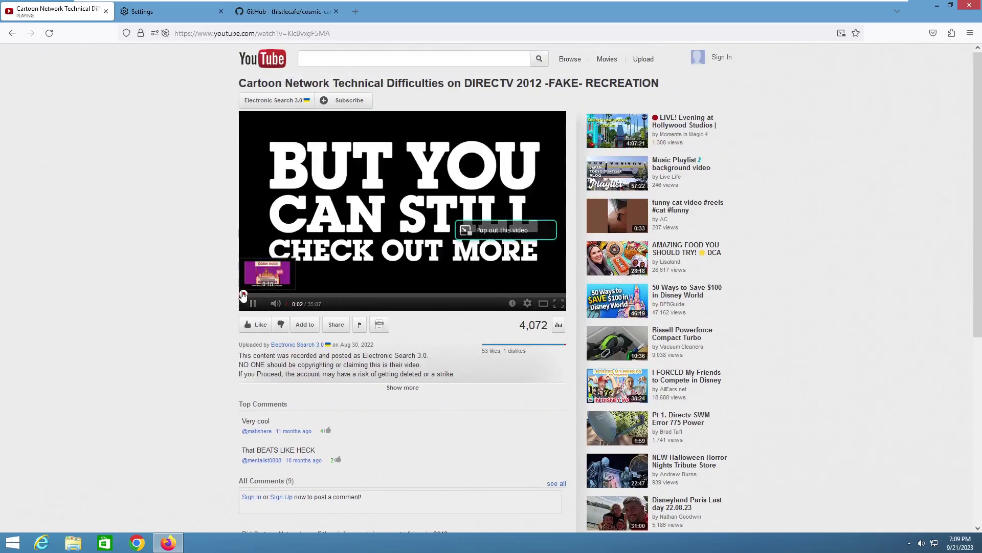
Skip the video ahead to 5:36 and bring up its speed and quality options.
click(254, 295)
drag(254, 296, 344, 272)
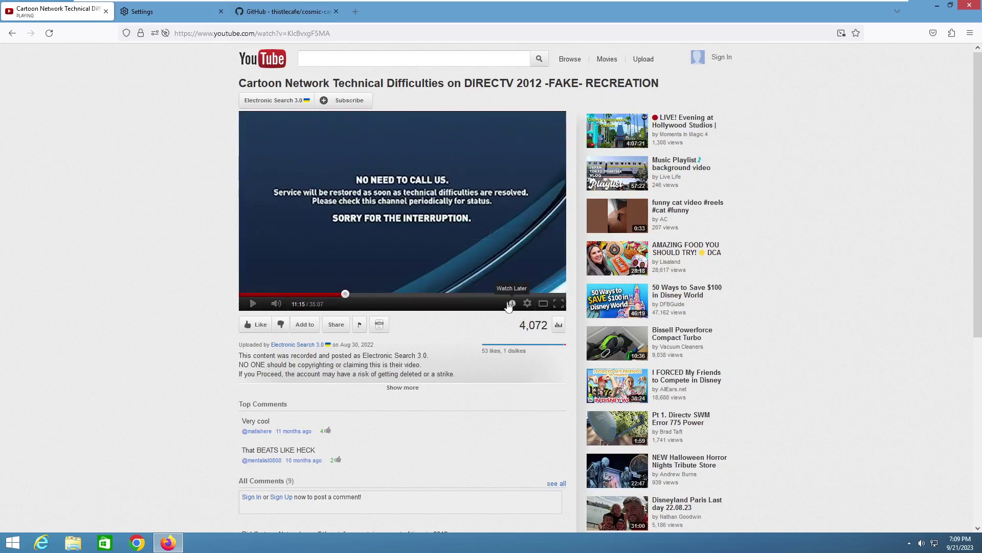
click(528, 303)
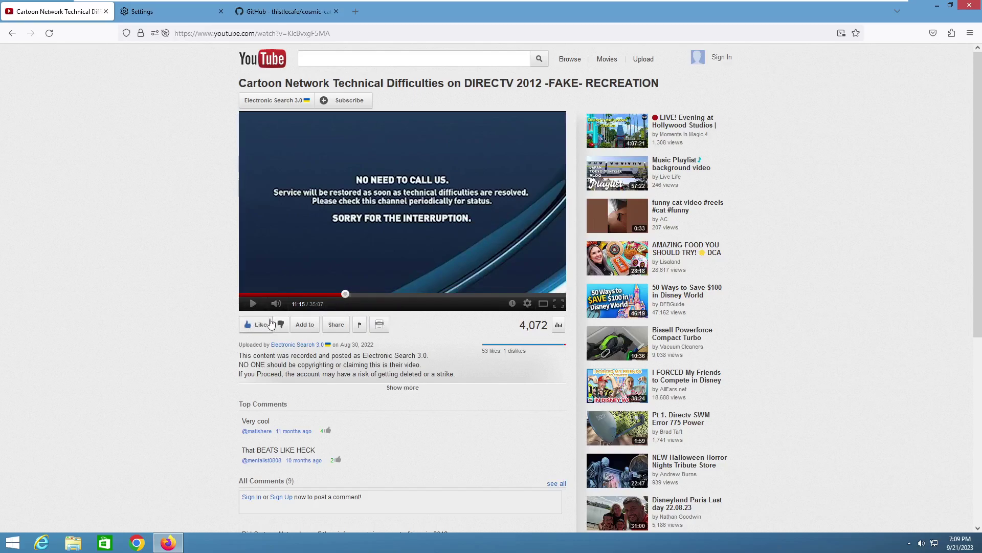
Like the video and view its statistics.
click(284, 328)
click(270, 332)
click(253, 324)
click(559, 326)
scroll(559, 334, down, 4)
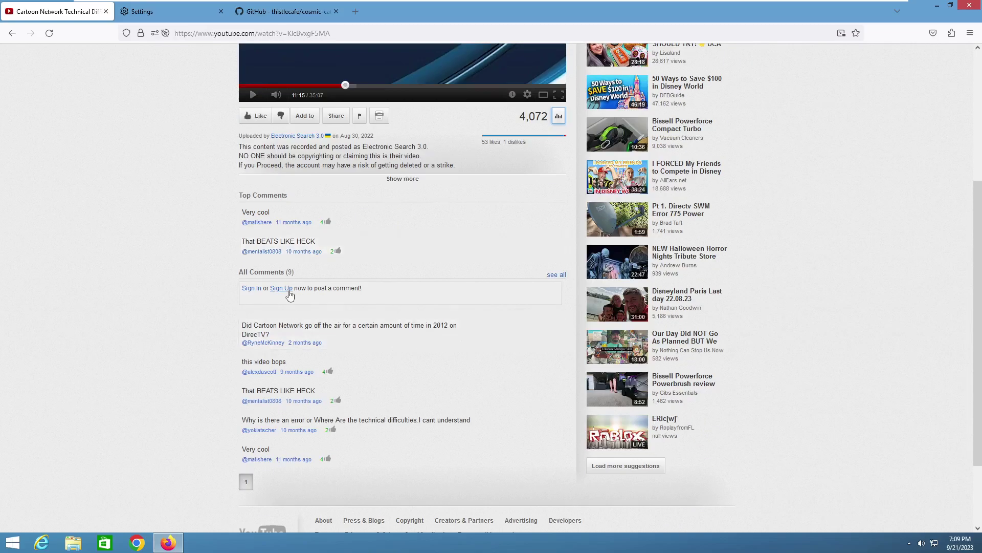
scroll(202, 268, up, 4)
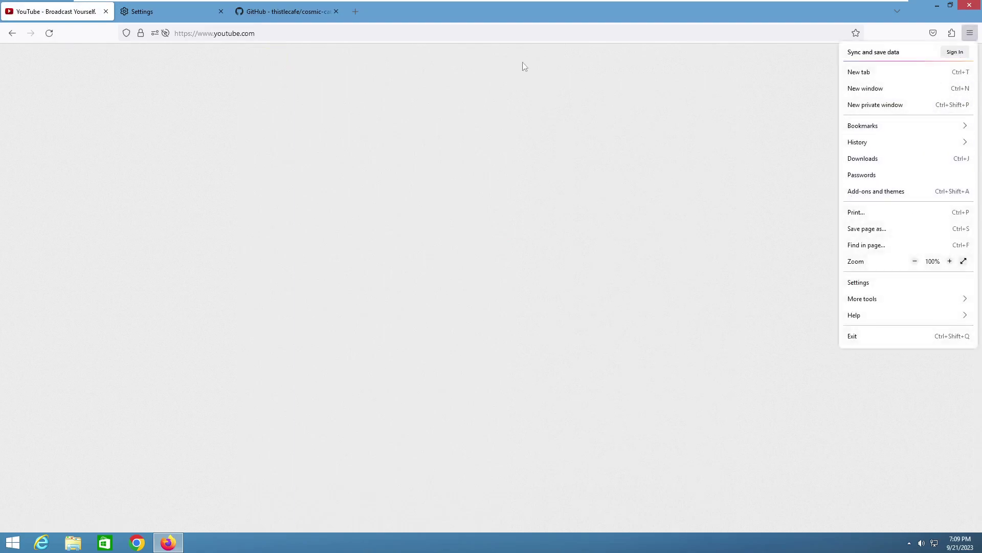
Turn off the Cosmic Cat script from the Tampermonkey extension menu.
click(868, 283)
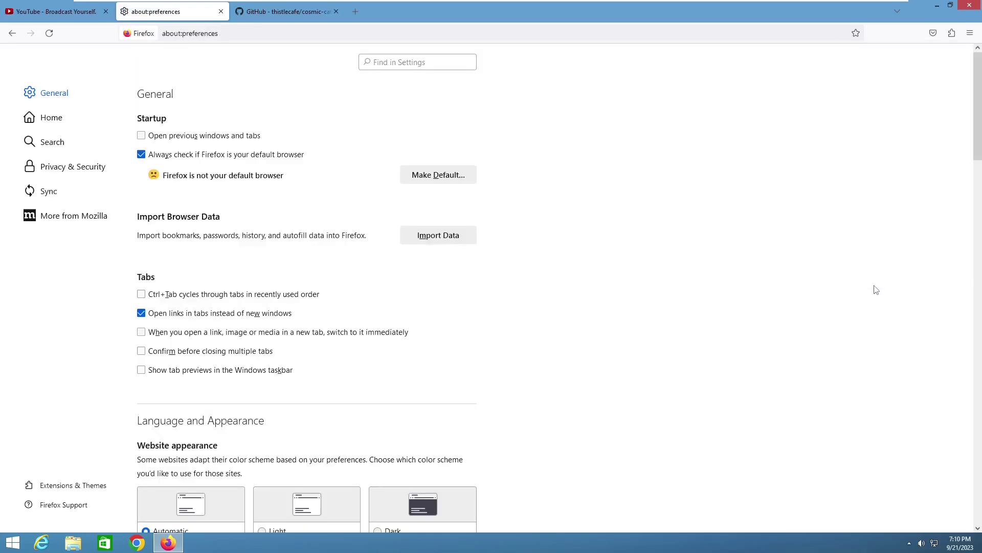
click(970, 33)
click(952, 33)
click(856, 82)
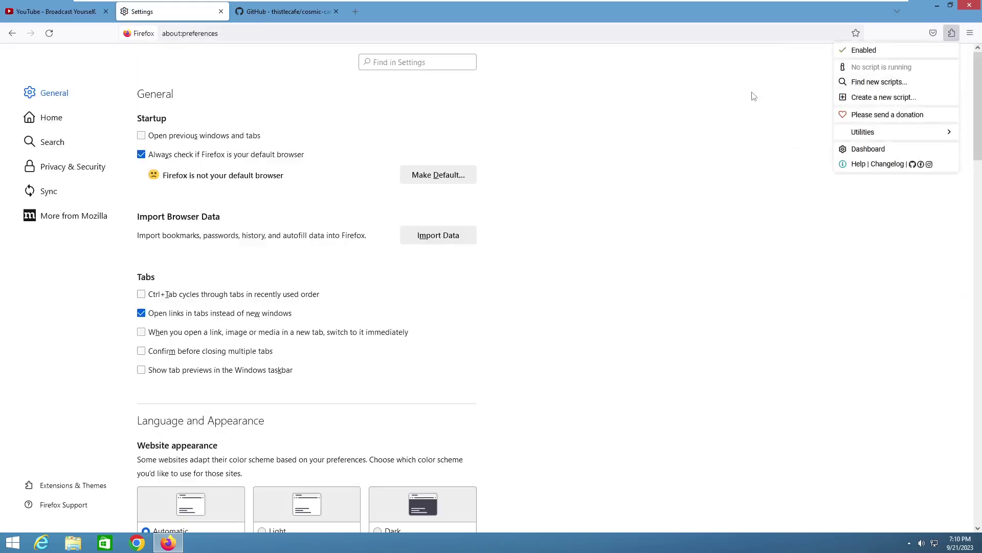
click(103, 16)
click(954, 33)
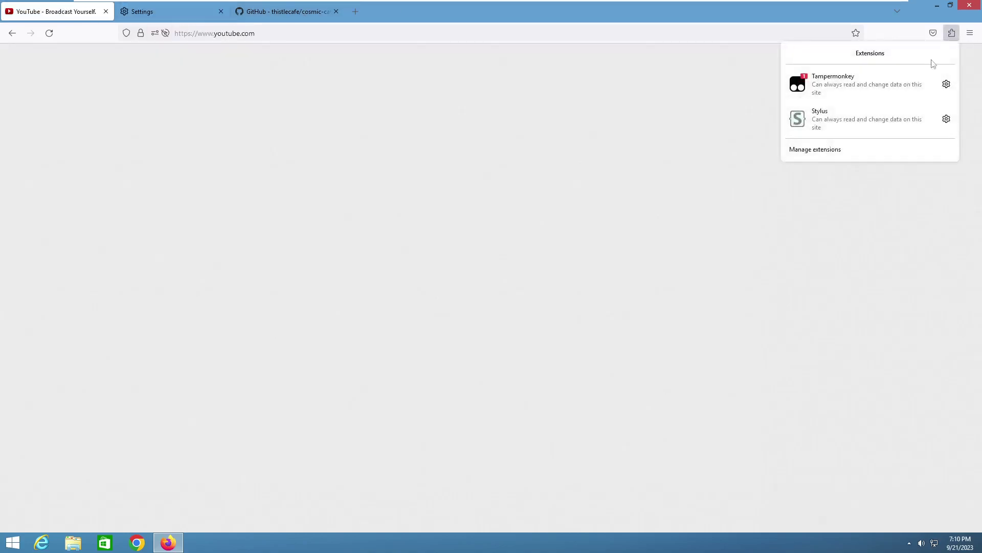
click(841, 90)
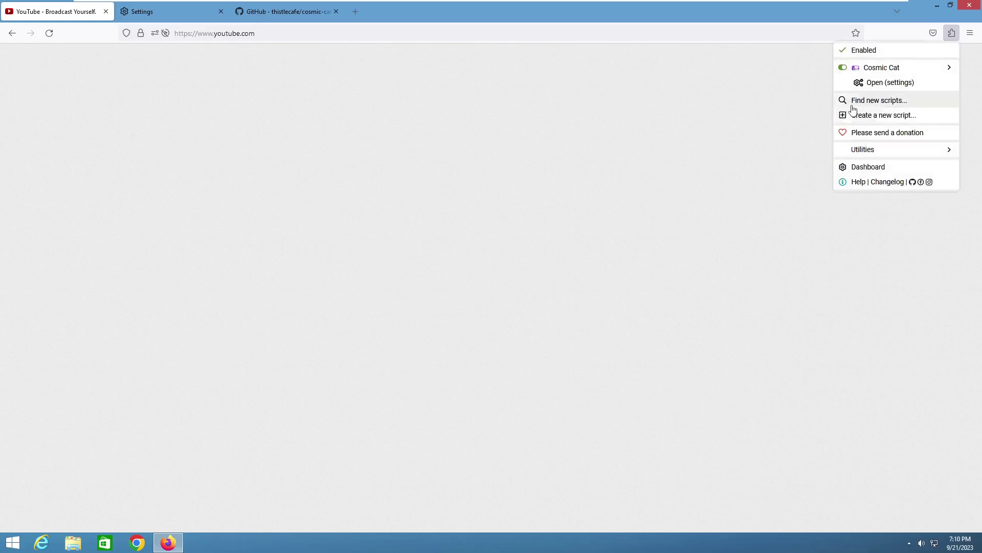
click(842, 70)
Reload YouTube in its modern layout and switch to the Settings tab.
click(728, 97)
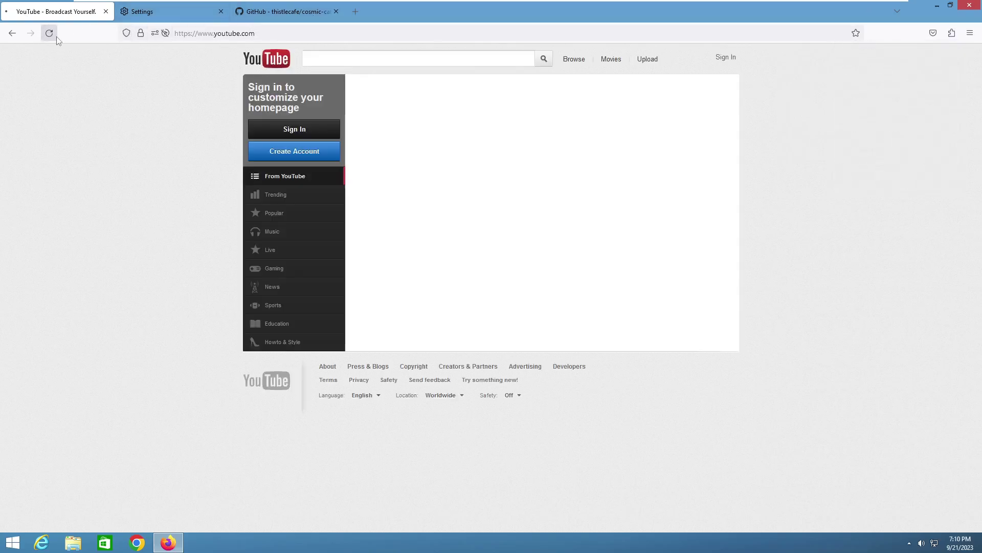
click(49, 34)
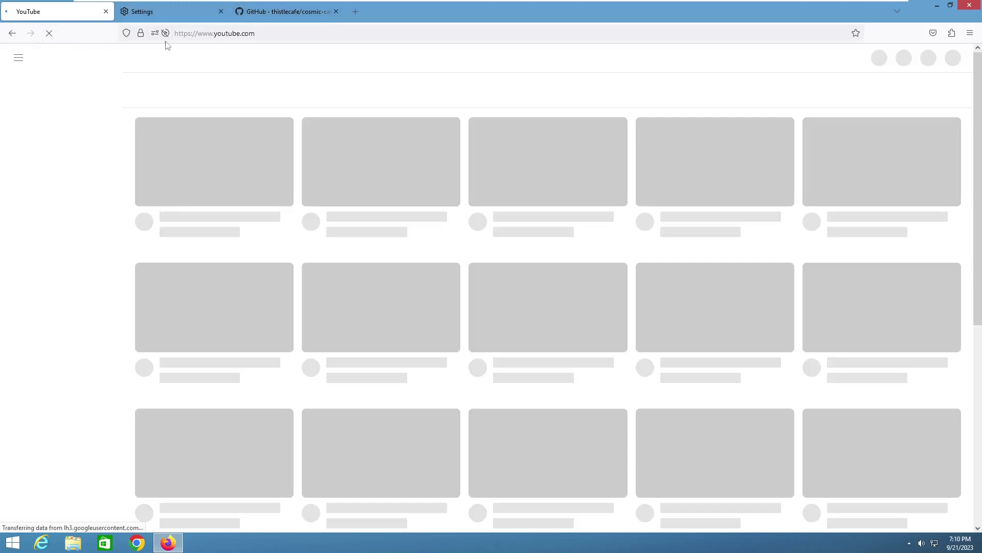
click(190, 17)
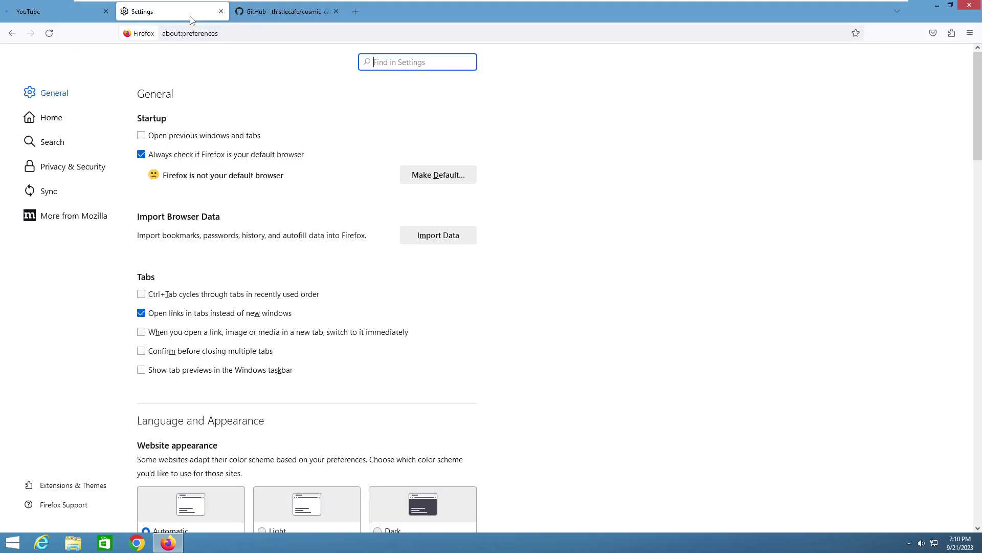
Search Firefox add-ons for 'CustomTube' from the Add-ons Manager.
click(87, 485)
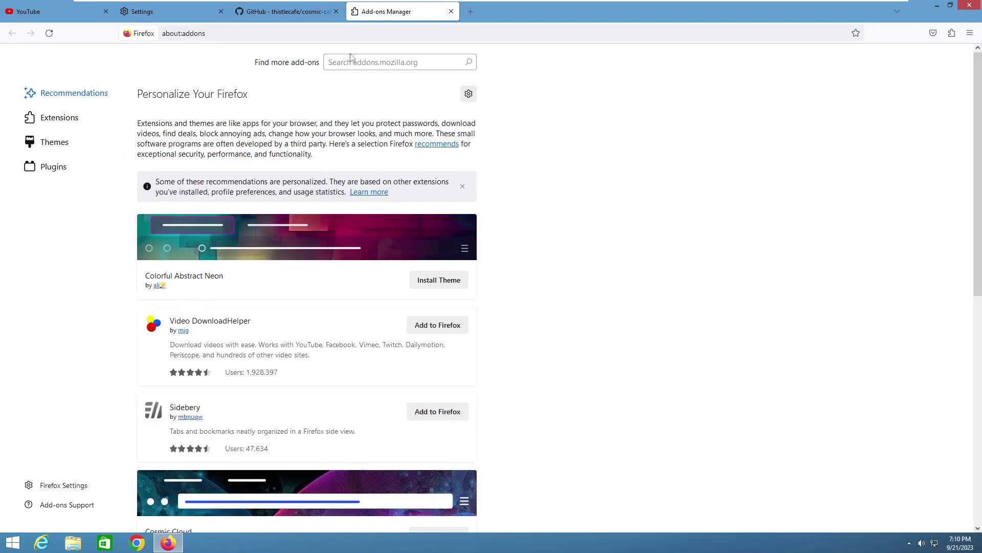
click(394, 61)
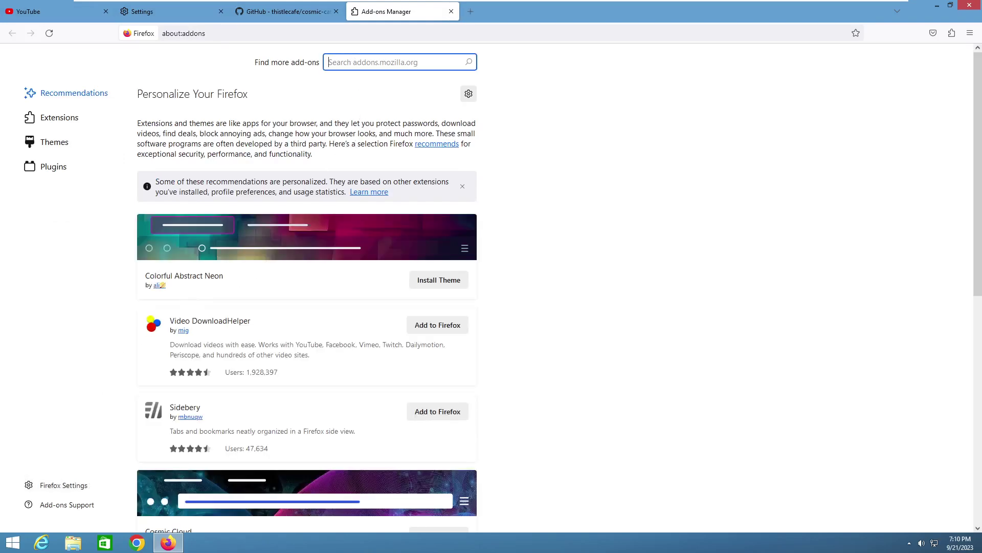
text(CustomTube)
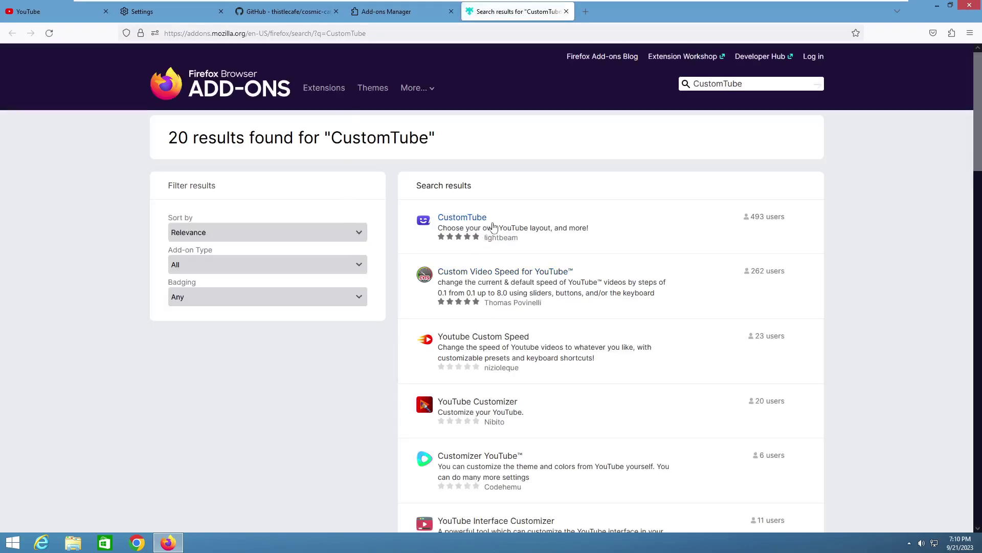
Install the CustomTube extension and dismiss its added notice.
click(501, 223)
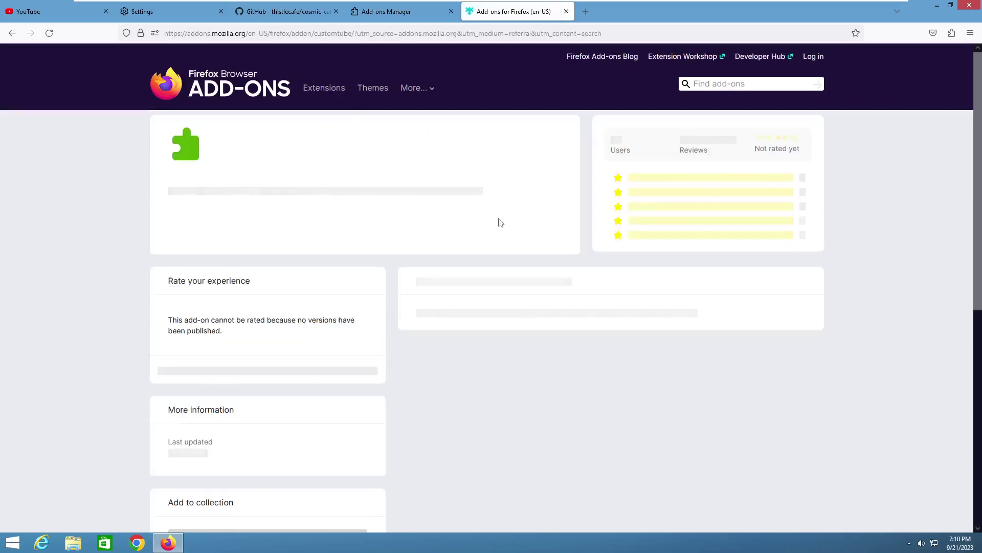
click(531, 288)
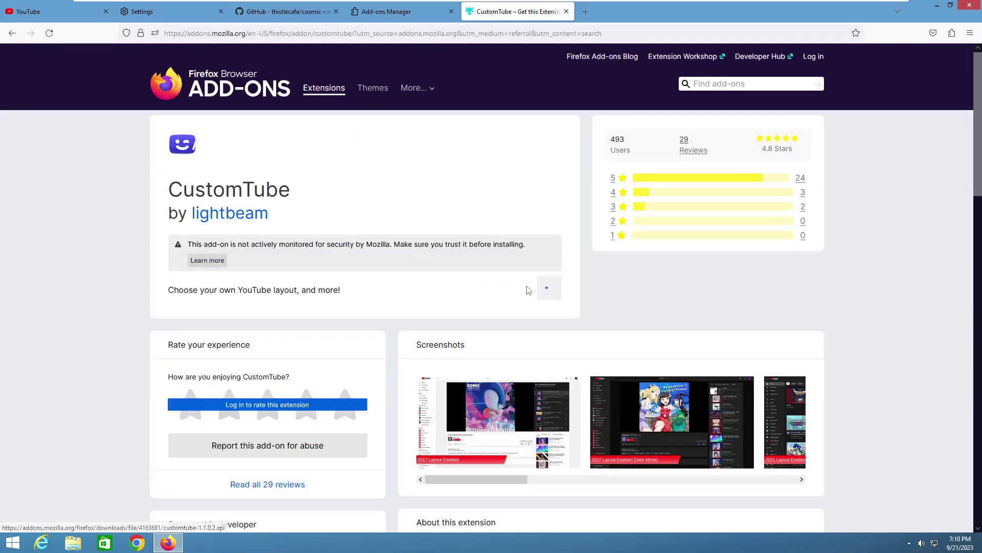
click(892, 105)
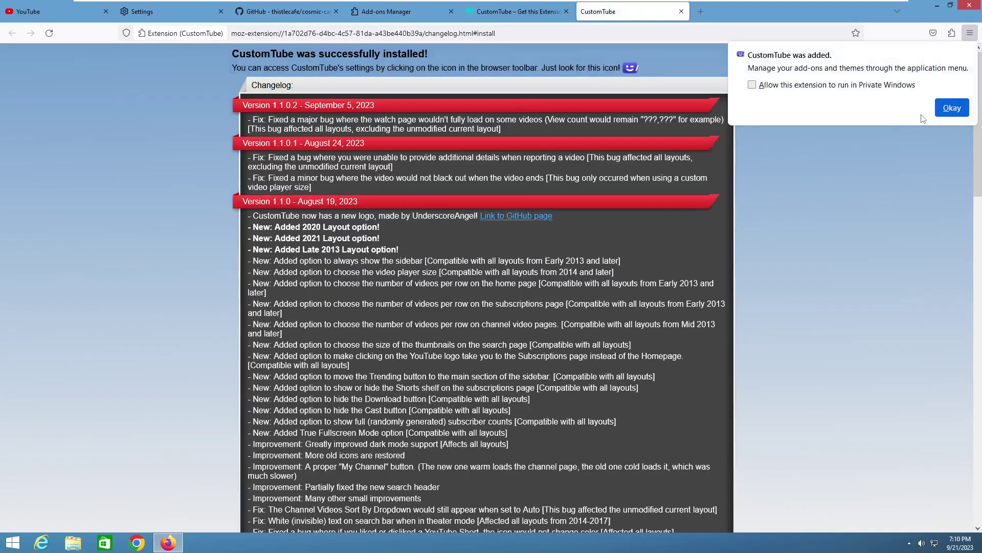
click(960, 107)
Return to the YouTube home page and show the installed extensions list with CustomTube.
click(189, 11)
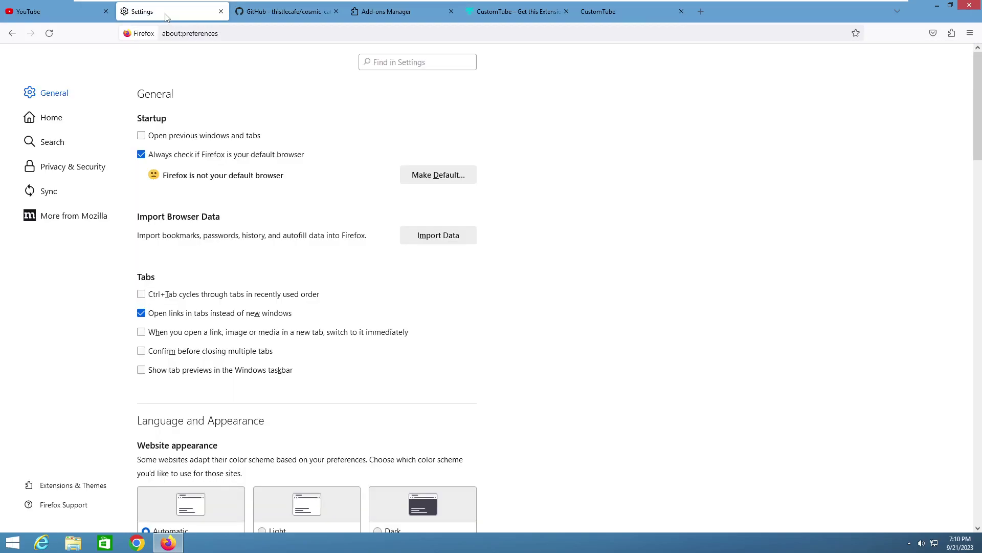
click(10, 11)
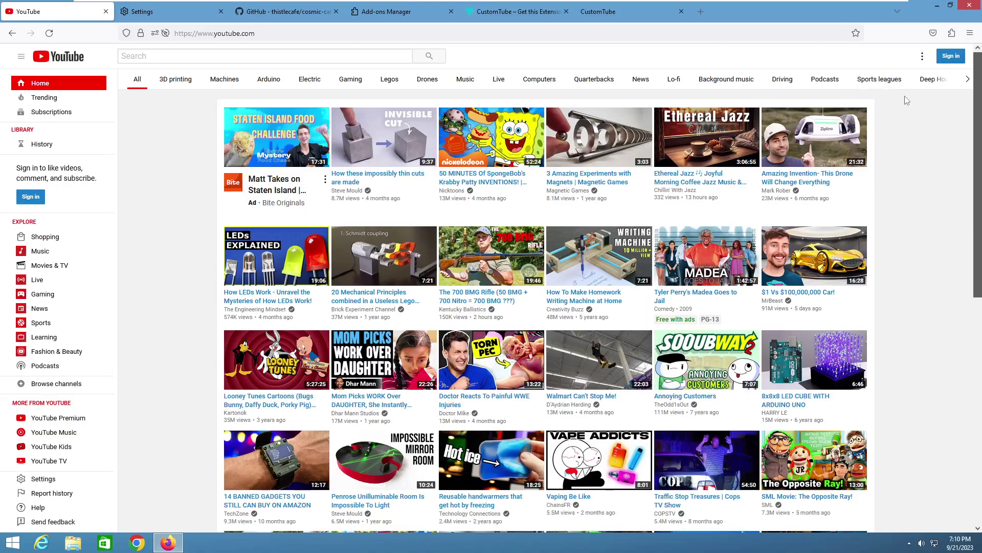
click(952, 32)
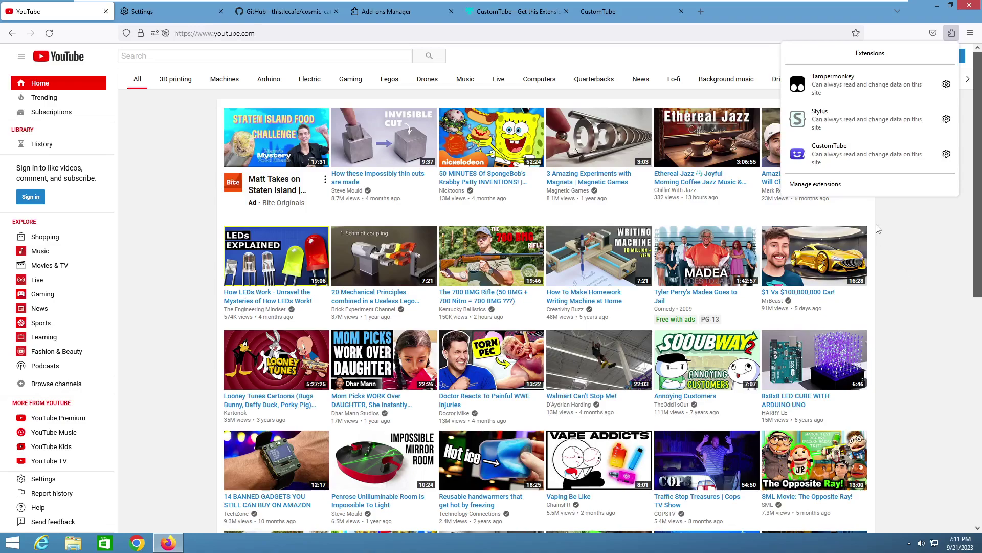
Choose CustomTube's Use 2015 Layout option and reload YouTube to apply it.
click(852, 153)
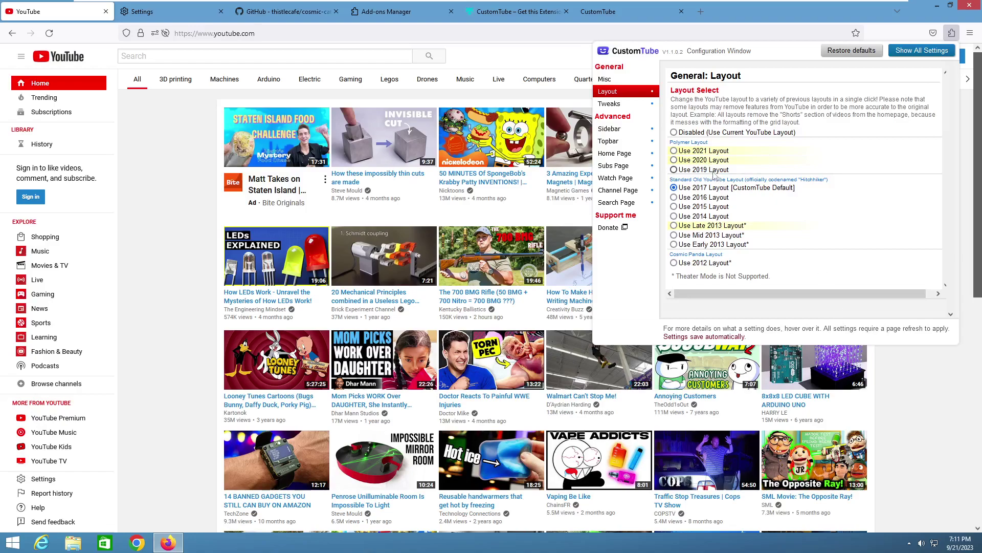
click(50, 33)
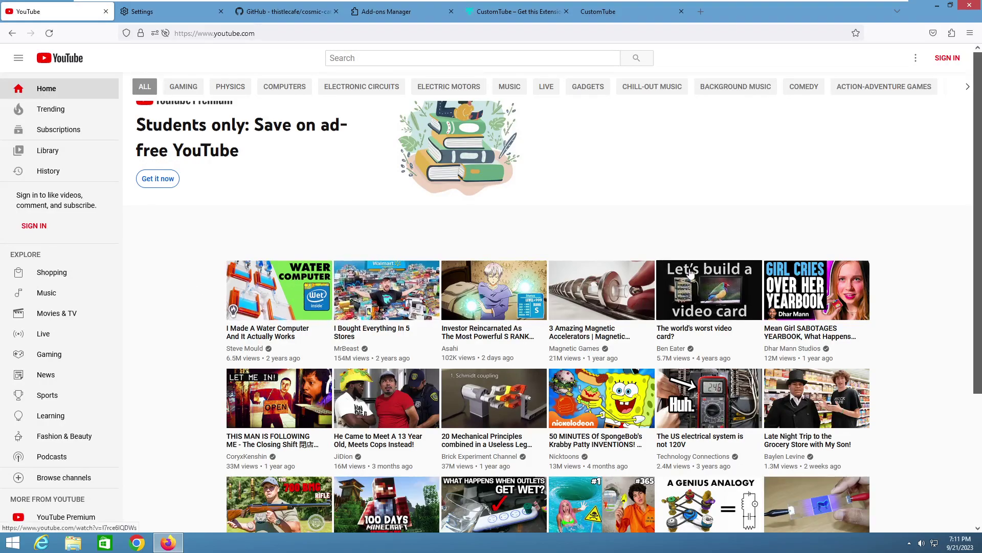
click(18, 58)
click(18, 57)
click(952, 32)
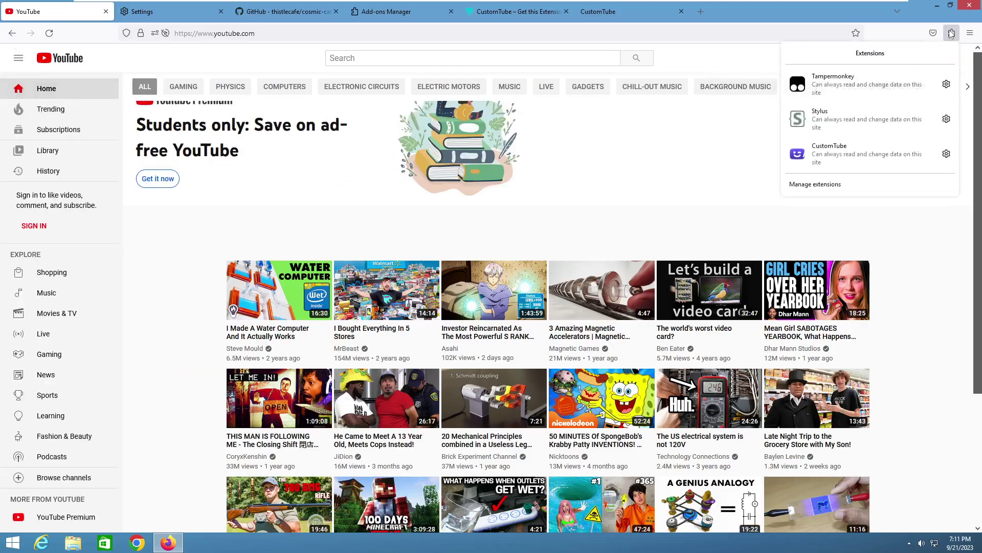
click(873, 153)
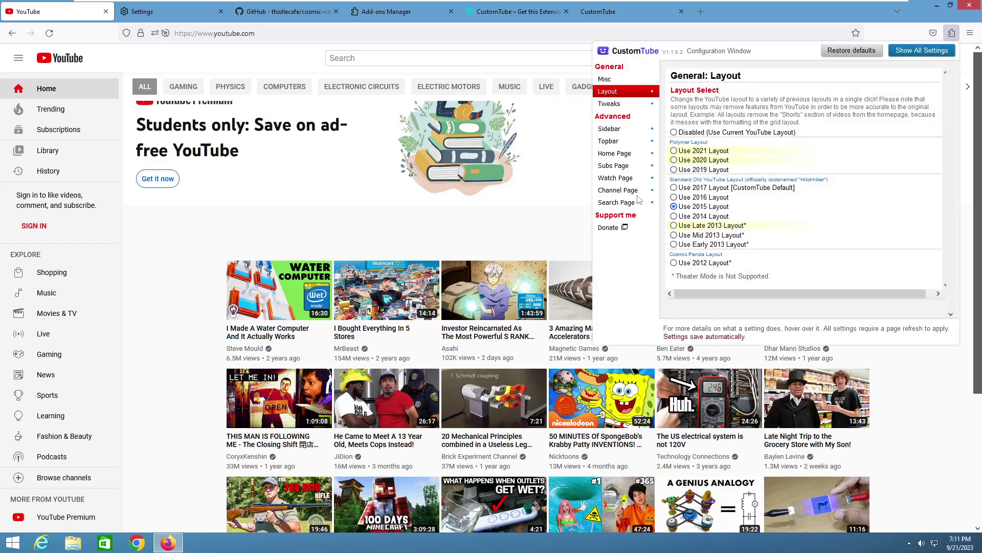
click(49, 33)
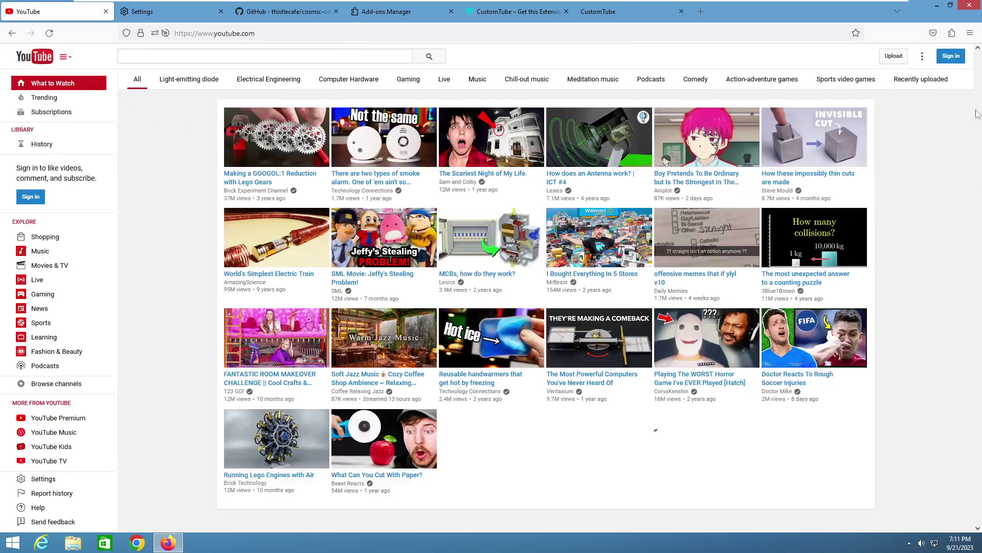
In CustomTube Tweaks, enable Unrounded Video Thumbnails, Hide Join, Hide Clip and Hide Thanks; view Sidebar settings.
click(952, 33)
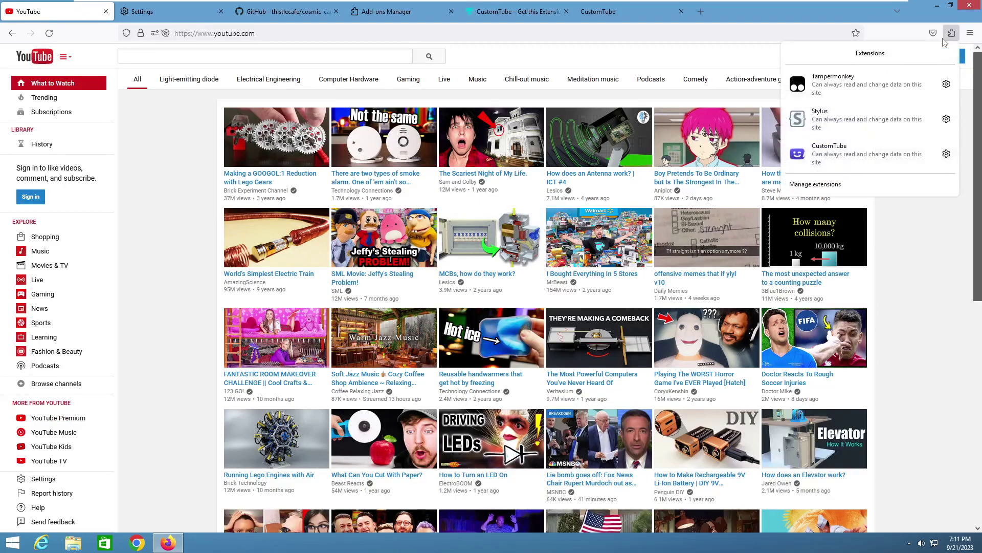
click(873, 162)
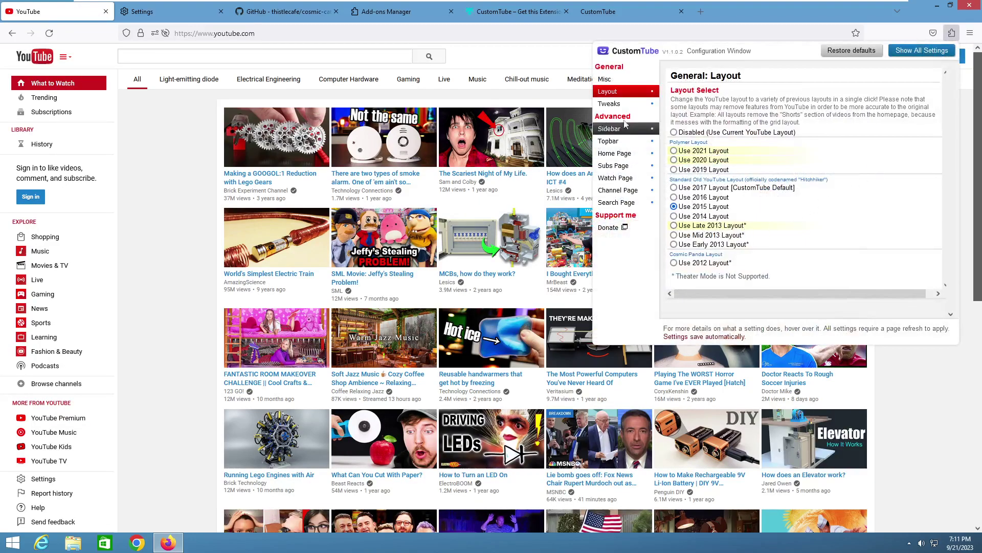
click(609, 104)
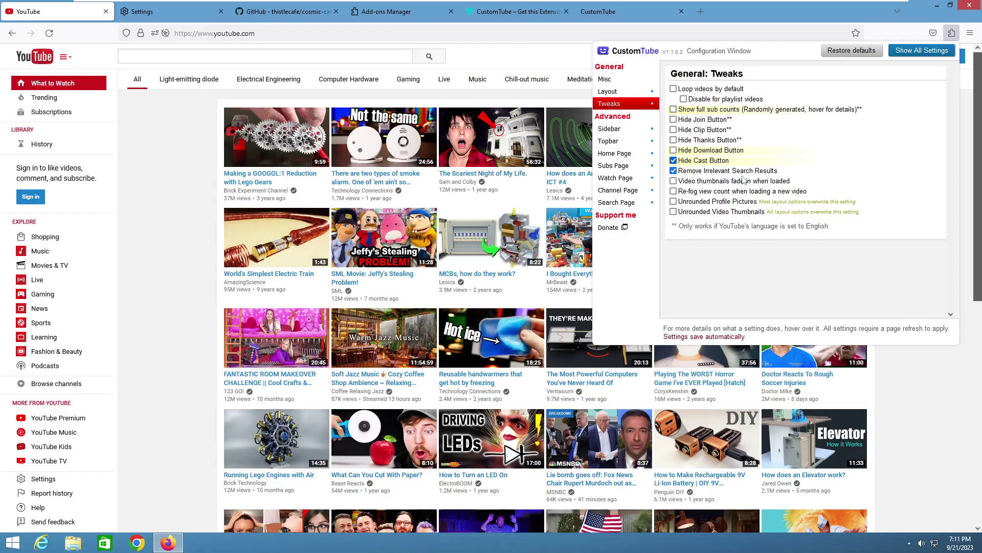
click(744, 214)
click(702, 121)
click(702, 131)
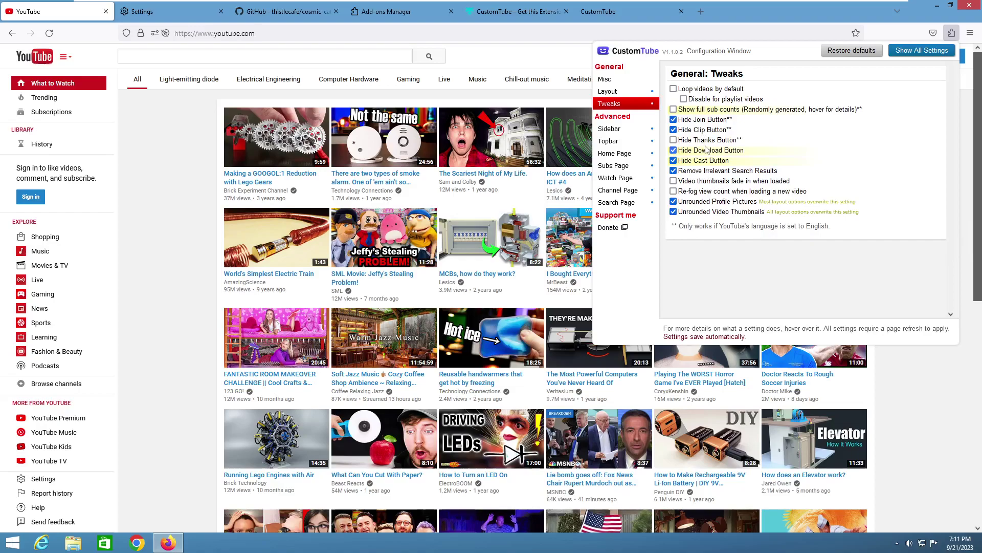
click(707, 140)
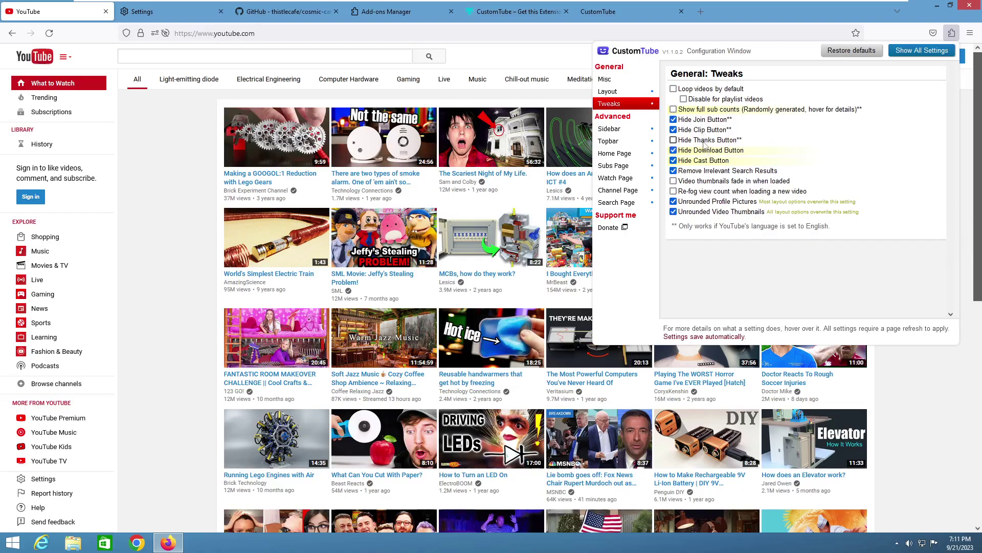
click(639, 129)
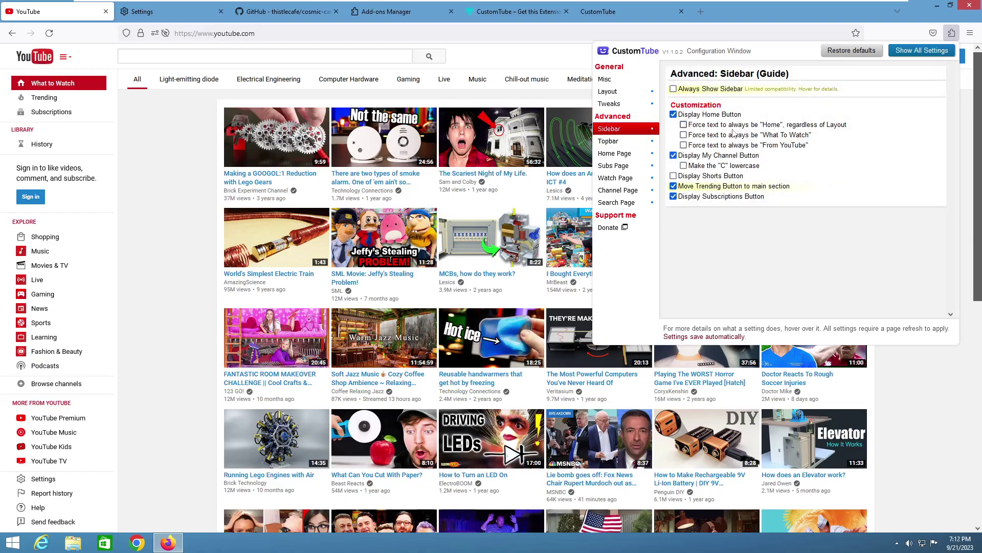
mouse_move(729, 160)
Search YouTube for the friend's channel and open its channel page.
click(166, 149)
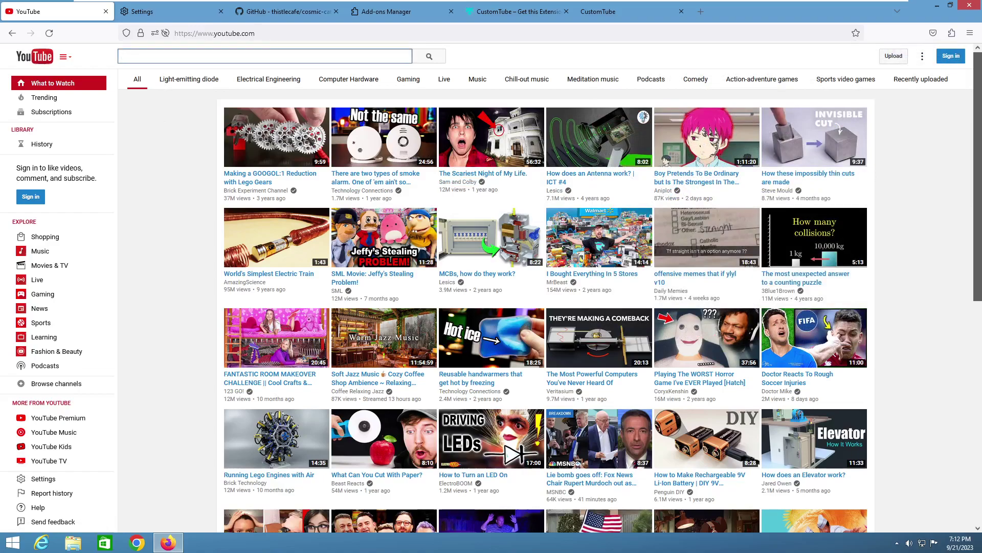
text(cooper)
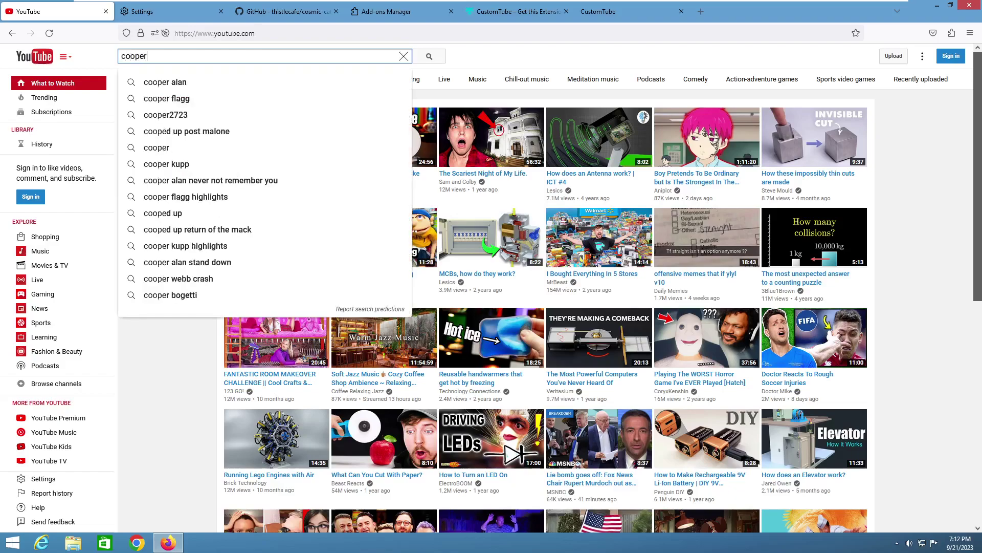
click(203, 116)
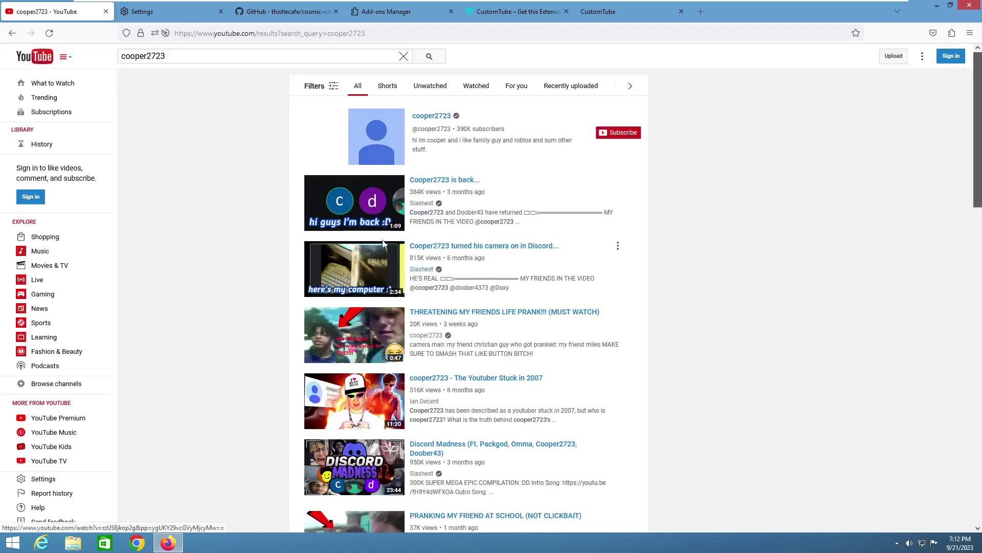
click(392, 126)
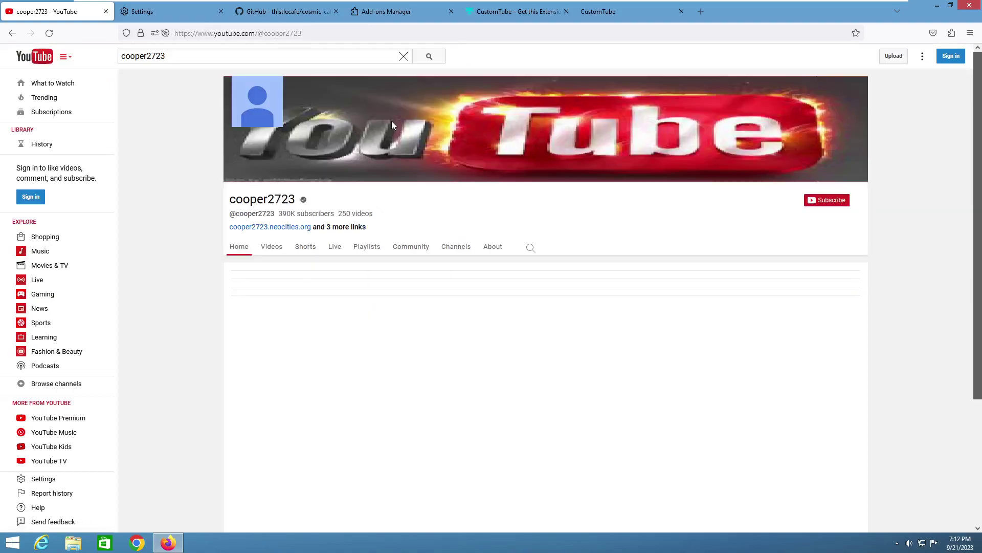
Open the LEAKED XBOX720 AD video, turn captions off, and dismiss the YouTube TV promotion.
click(287, 328)
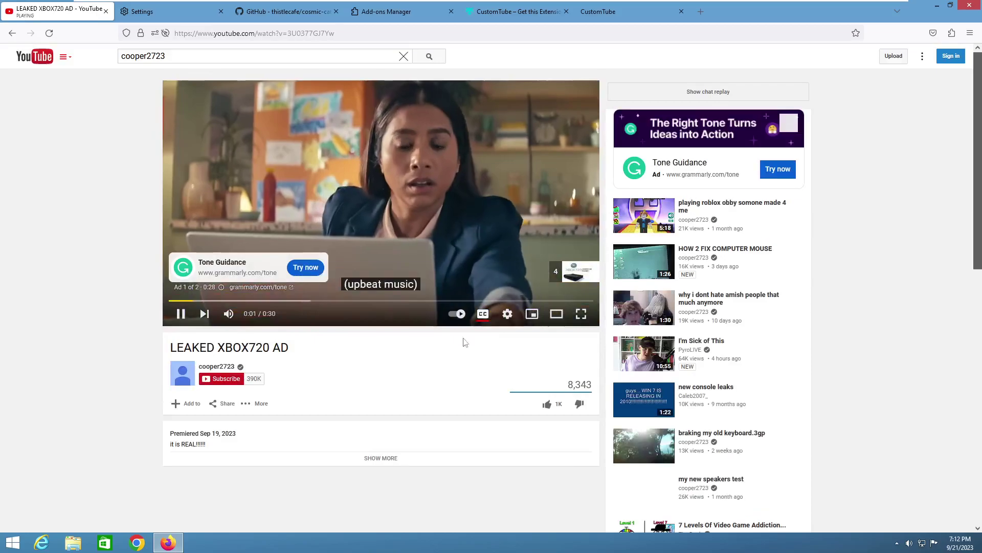
click(483, 314)
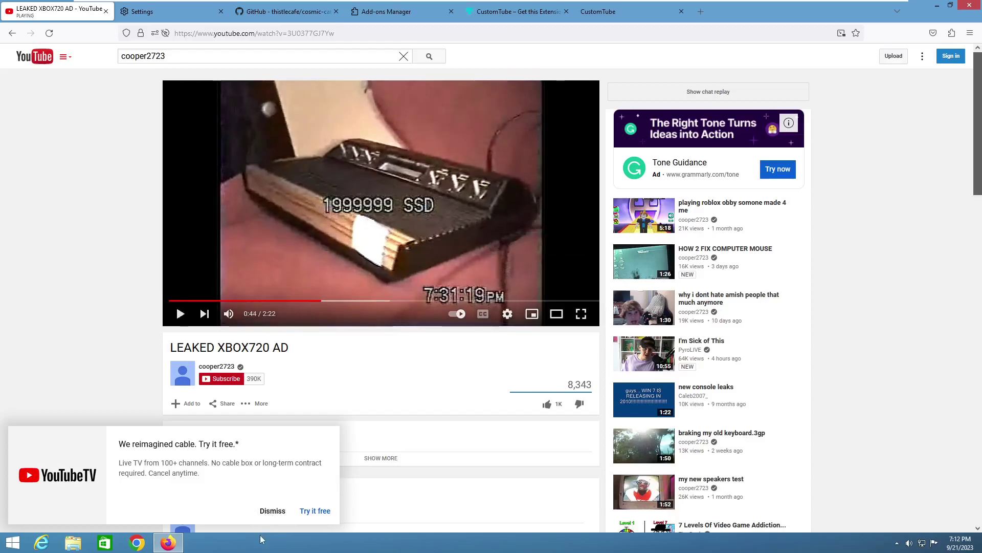
click(271, 510)
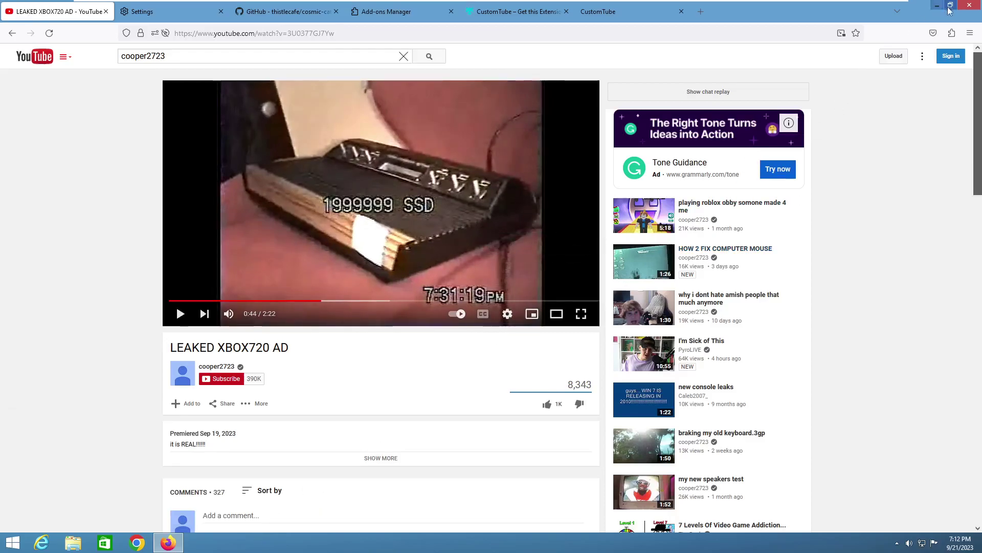
Switch CustomTube to the early 2013 layout and reload the video page.
click(970, 33)
click(951, 34)
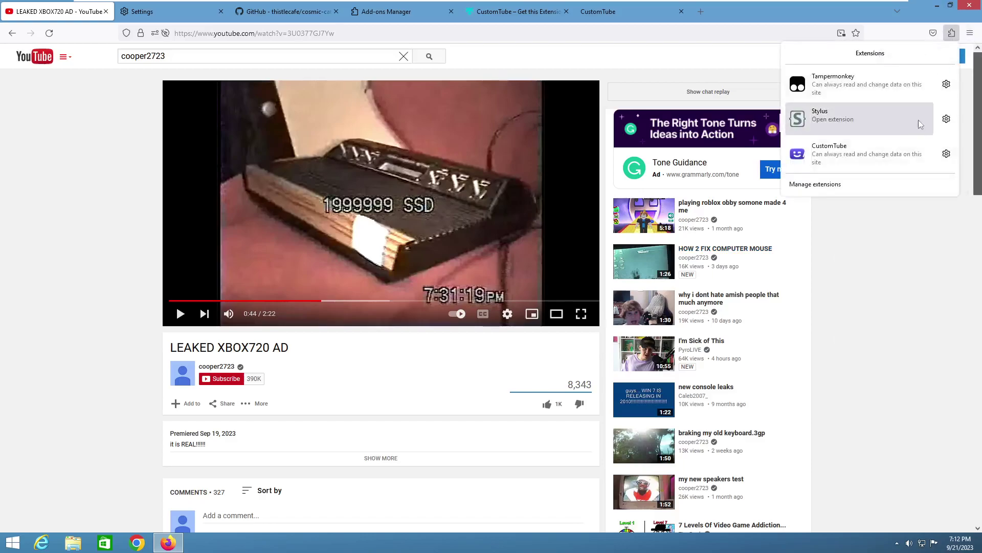
click(912, 158)
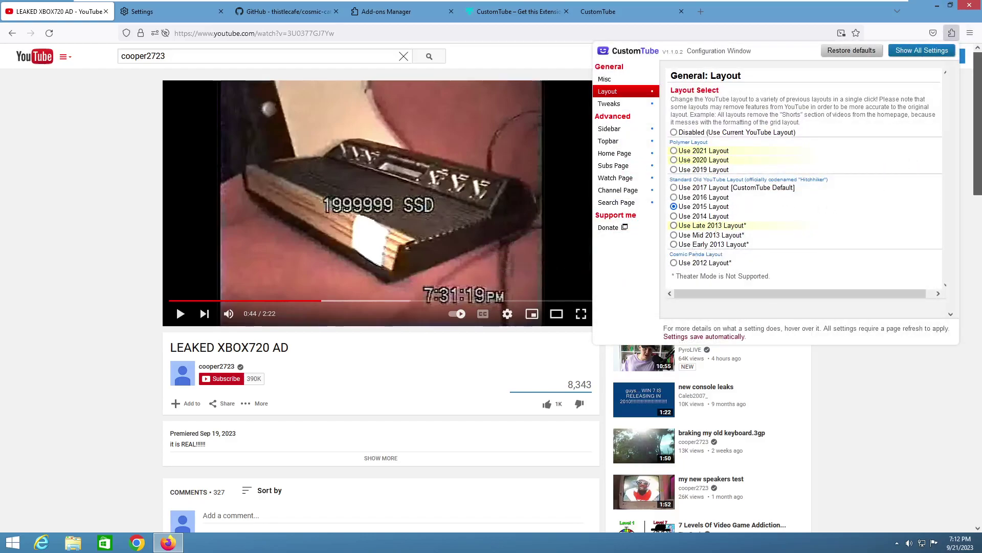
click(3, 189)
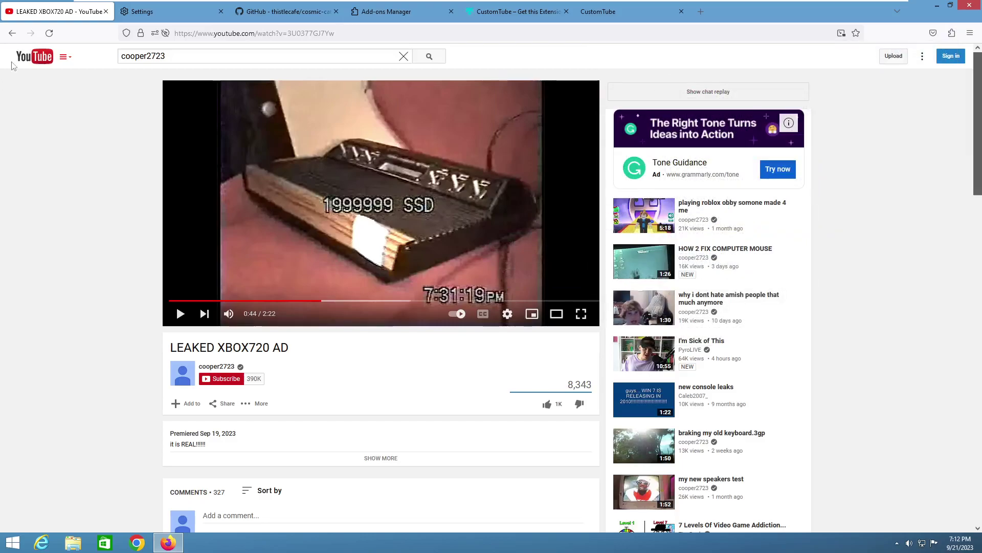
click(52, 32)
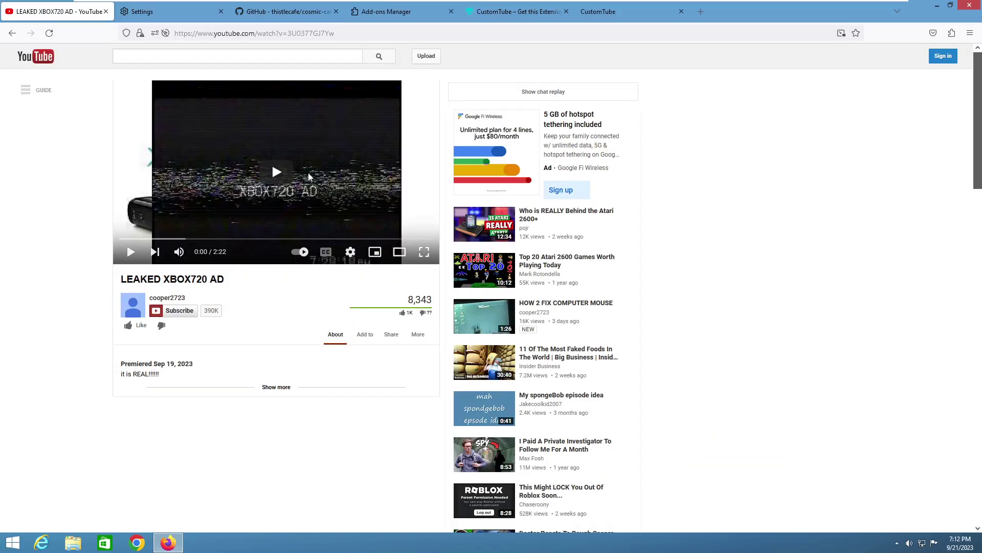
Briefly play and pause the video, then go to the YouTube home page and scroll through it.
click(286, 176)
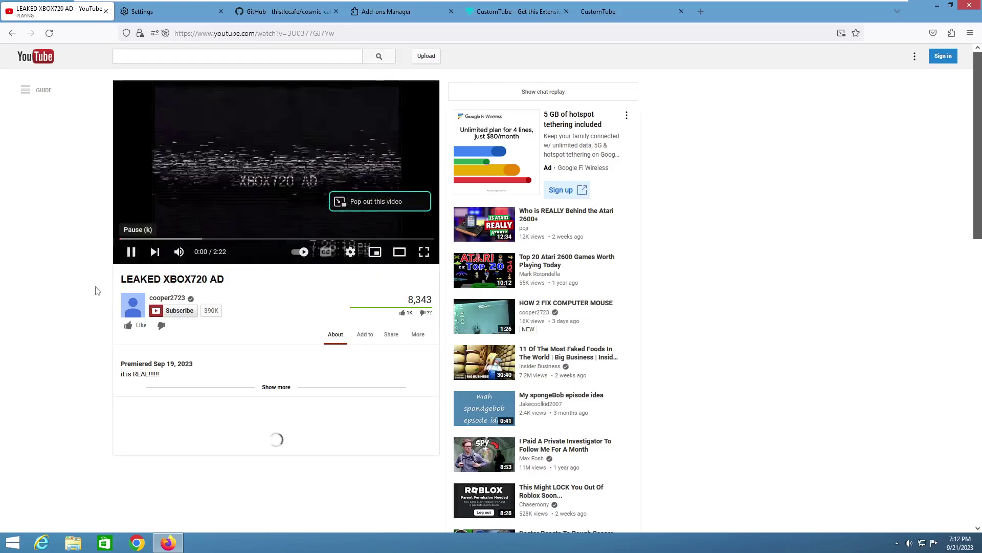
click(333, 181)
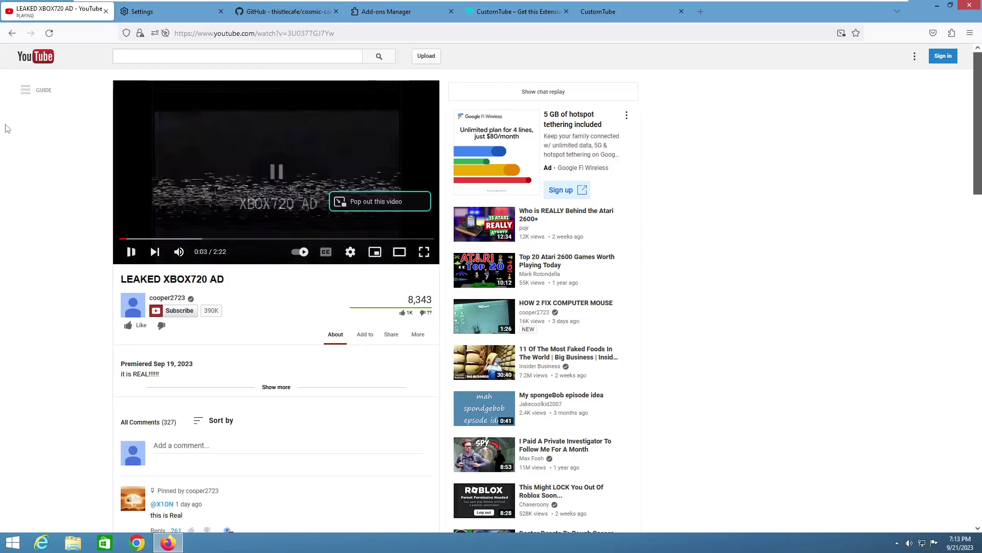
click(55, 59)
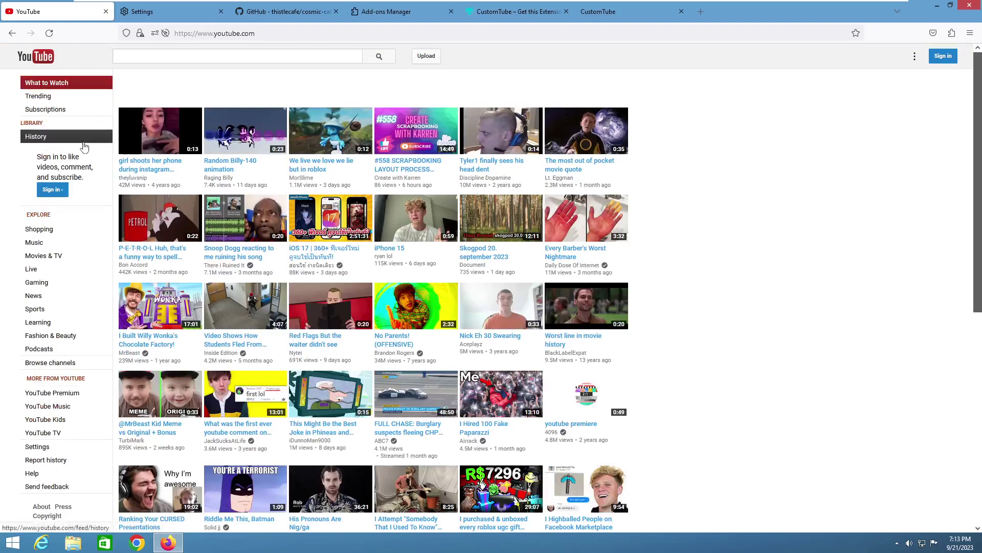
scroll(421, 423, down, 3)
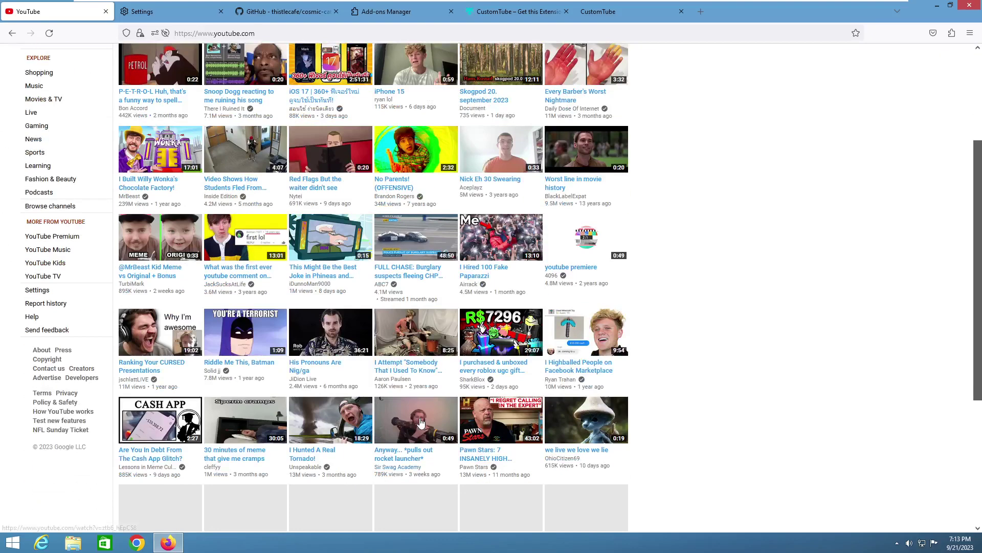
scroll(420, 423, down, 4)
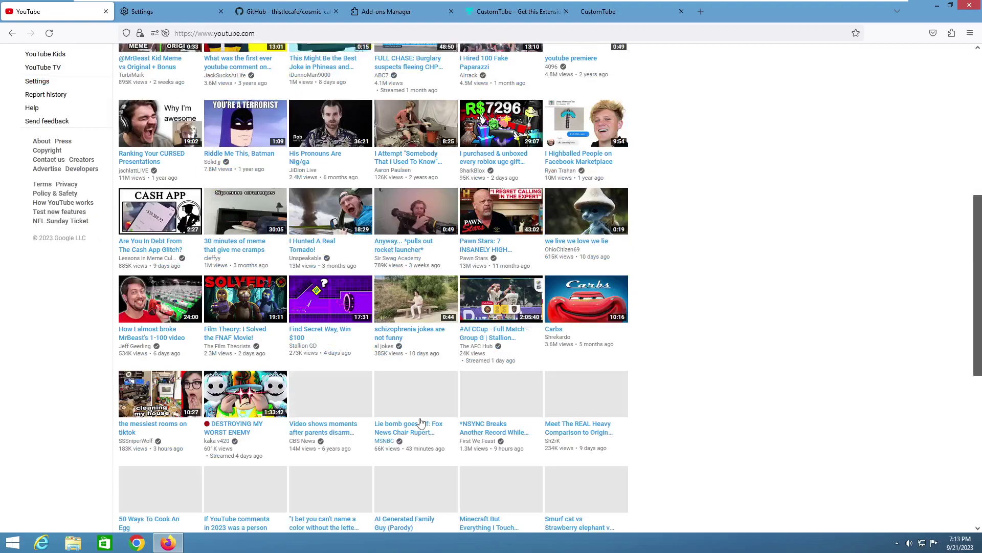
scroll(421, 423, up, 7)
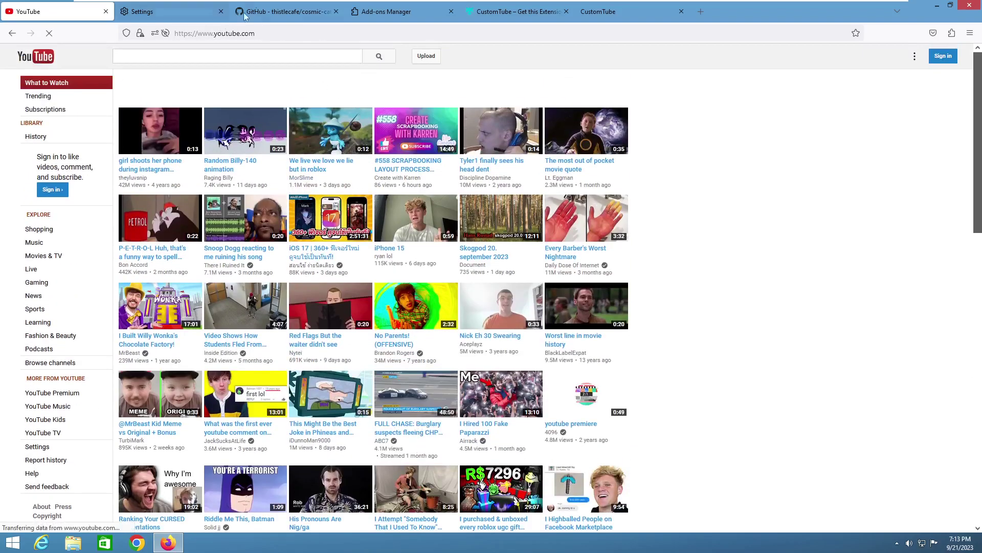
Close the Settings, GitHub, Add-ons Manager and CustomTube download tabs, and open a New Tab page.
click(221, 11)
click(220, 11)
click(221, 12)
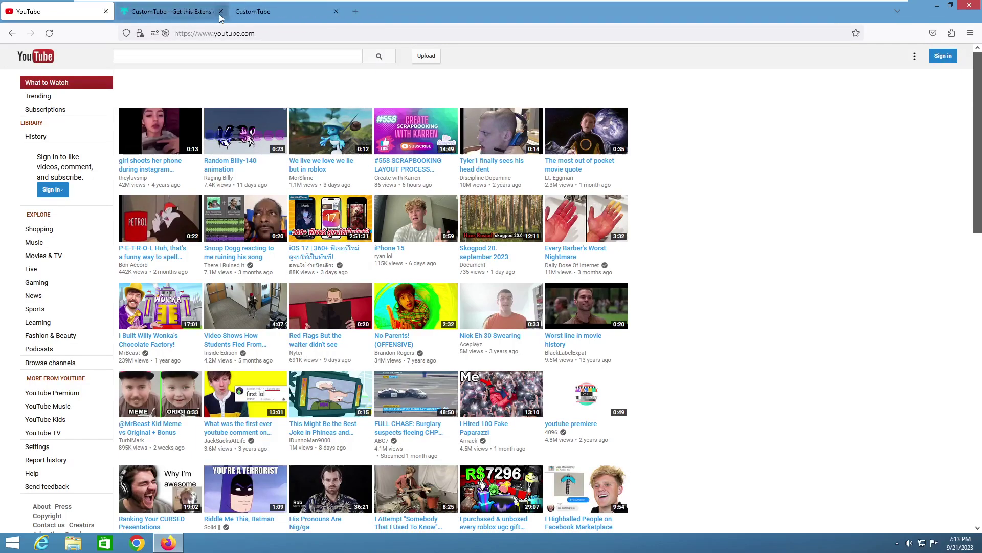
click(220, 11)
click(240, 12)
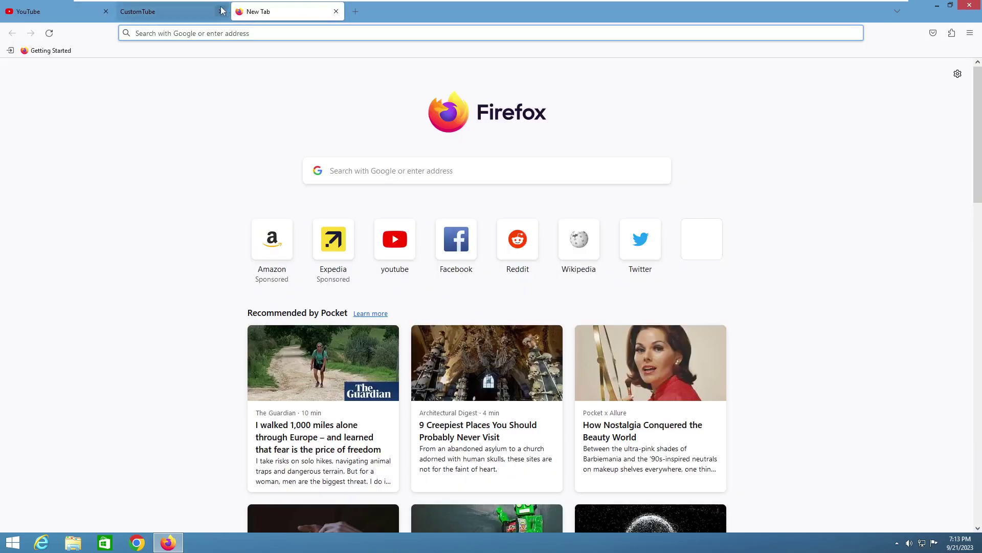
click(220, 12)
scroll(303, 179, down, 3)
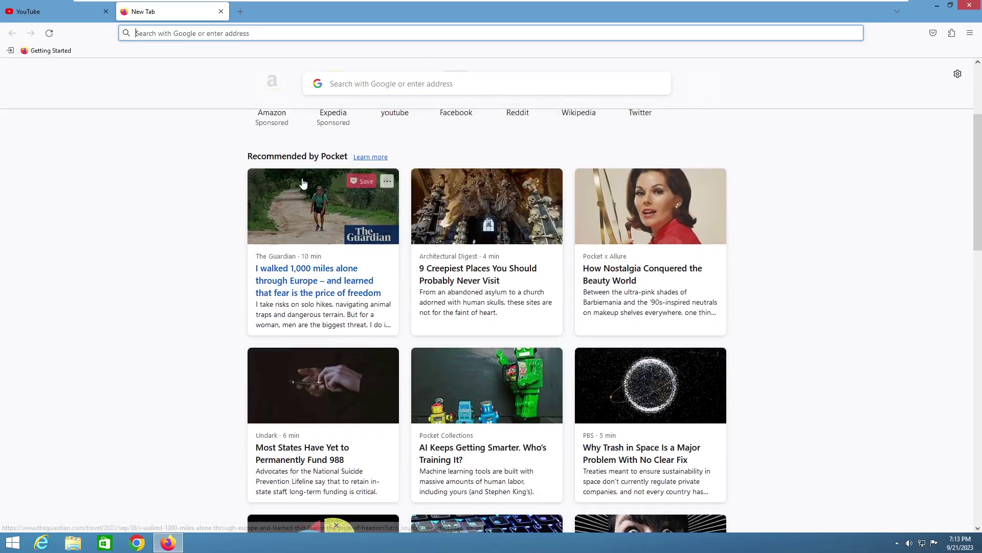
scroll(281, 191, up, 3)
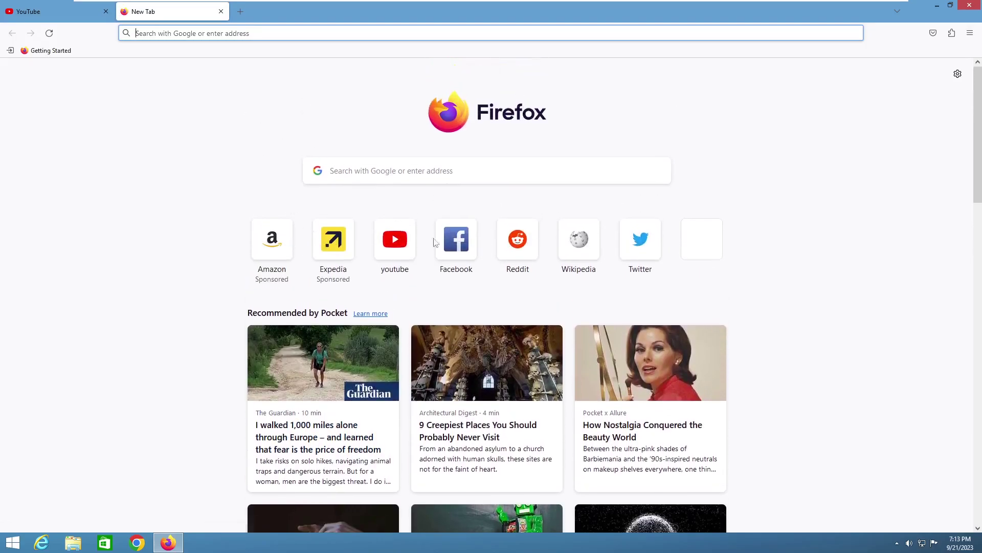
Move the Facebook shortcut after Reddit, try repositioning Twitter, and return to YouTube.
mouse_move(448, 257)
mouse_down()
mouse_move(517, 247)
mouse_move(493, 259)
mouse_move(535, 258)
mouse_move(520, 253)
mouse_move(399, 339)
mouse_move(425, 267)
mouse_move(450, 254)
mouse_move(435, 254)
mouse_move(443, 241)
mouse_move(437, 259)
mouse_move(462, 262)
mouse_up()
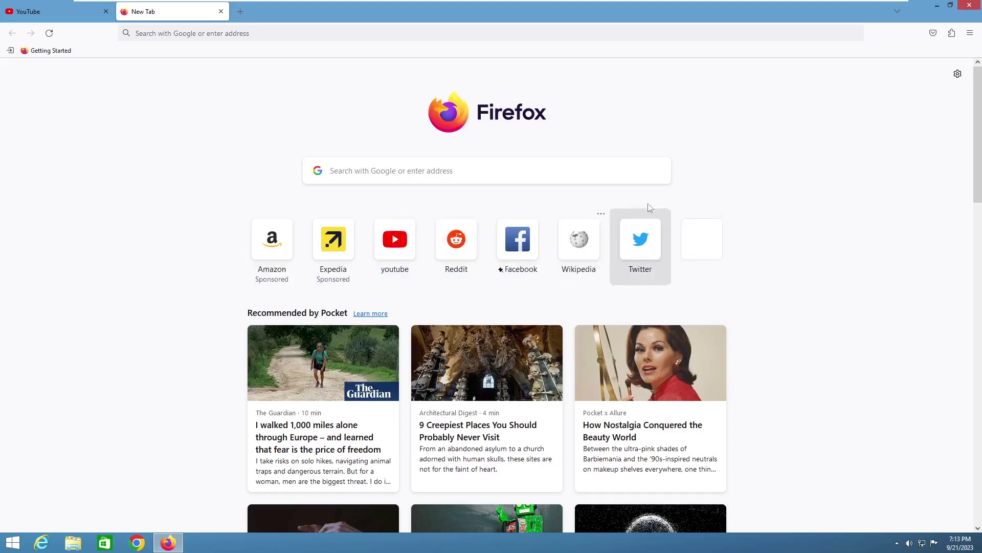
drag(662, 276, 651, 259)
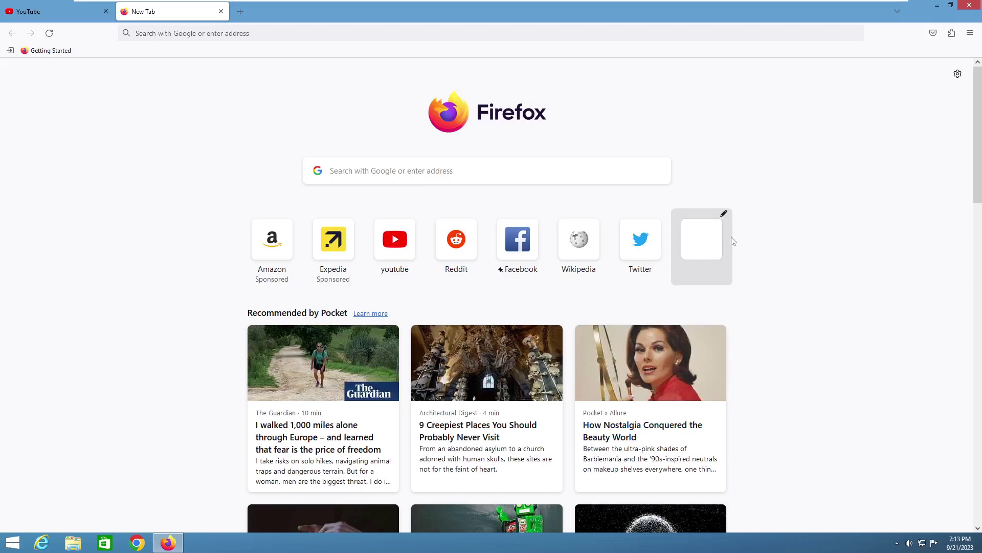
click(2, 13)
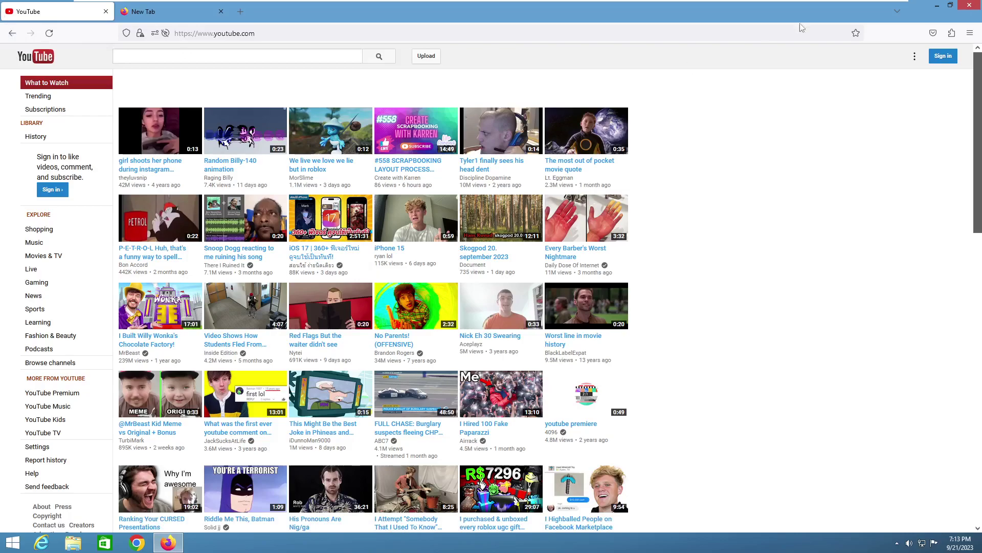
mouse_move(978, 3)
Shut down Windows 8.1 from the Start screen power menu, then close VMware Workstation.
key(super+d)
click(14, 541)
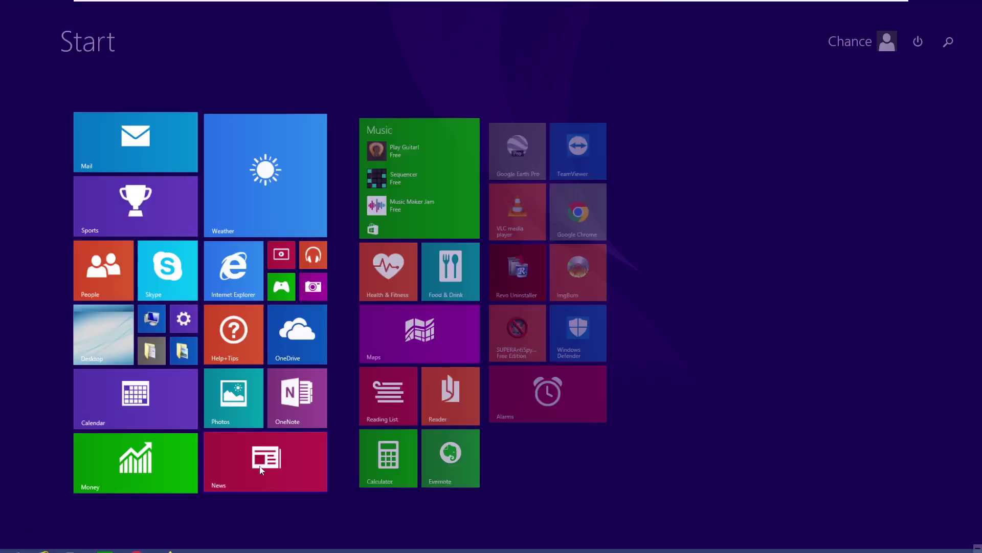
click(915, 49)
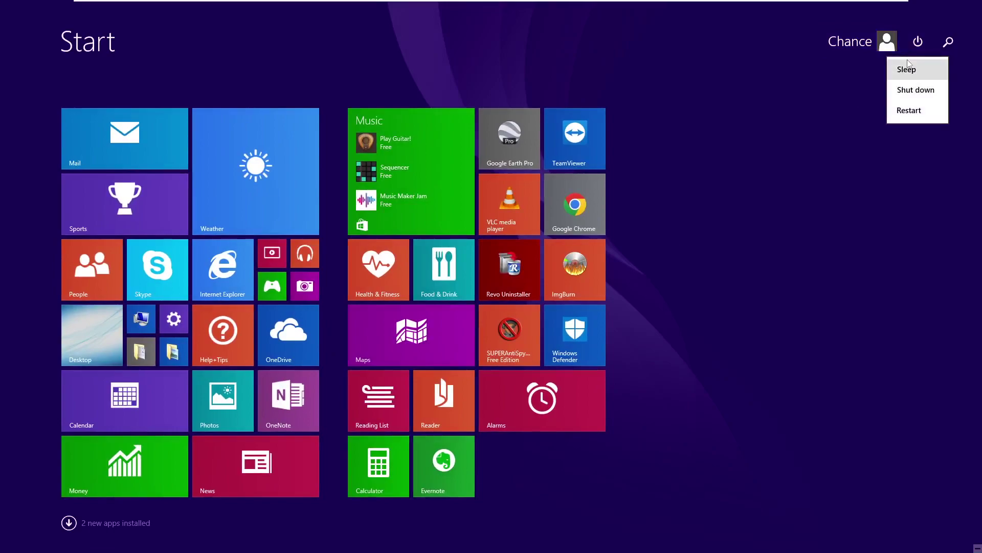
click(911, 85)
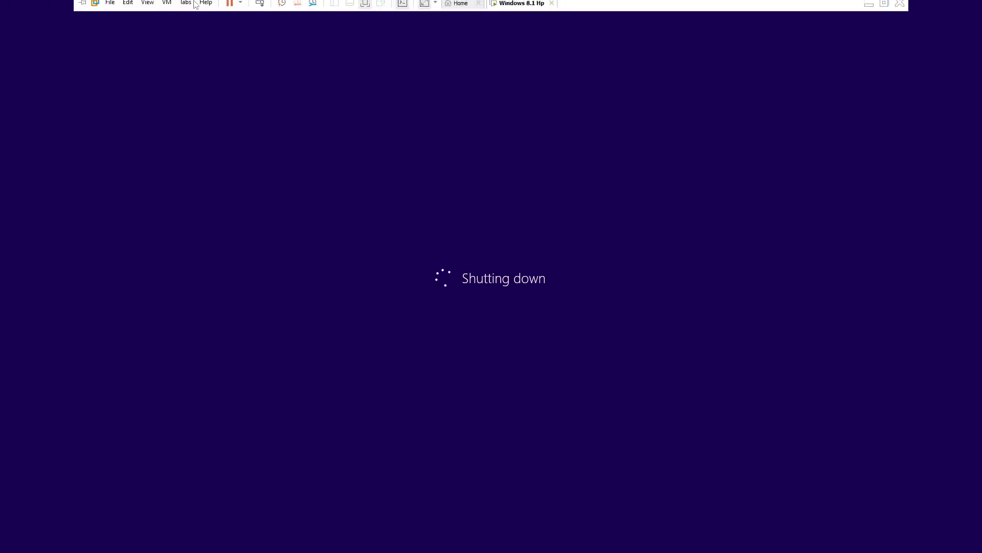
click(240, 7)
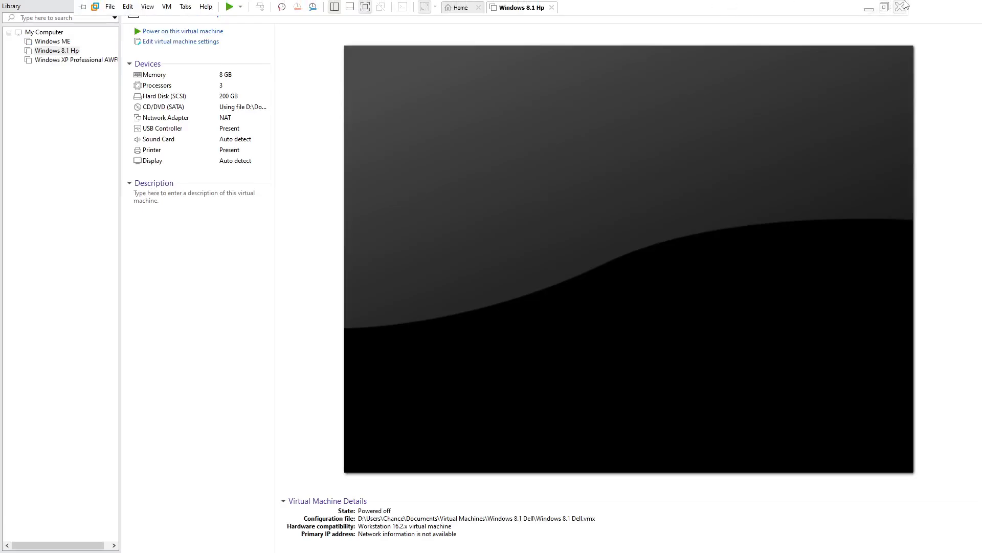
click(899, 7)
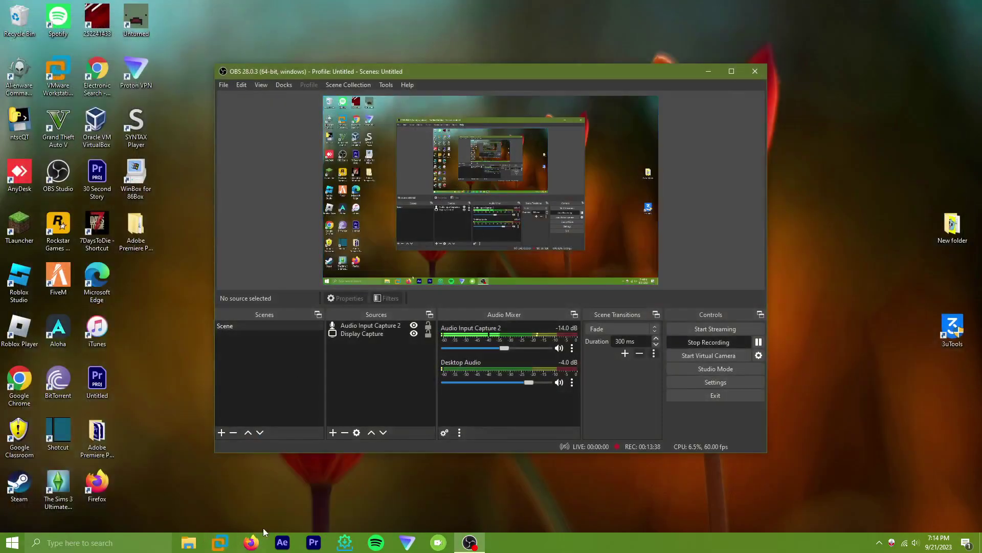
Launch the host's Firefox, decline the default-browser prompt, and view the subscribed channel's About page.
click(251, 543)
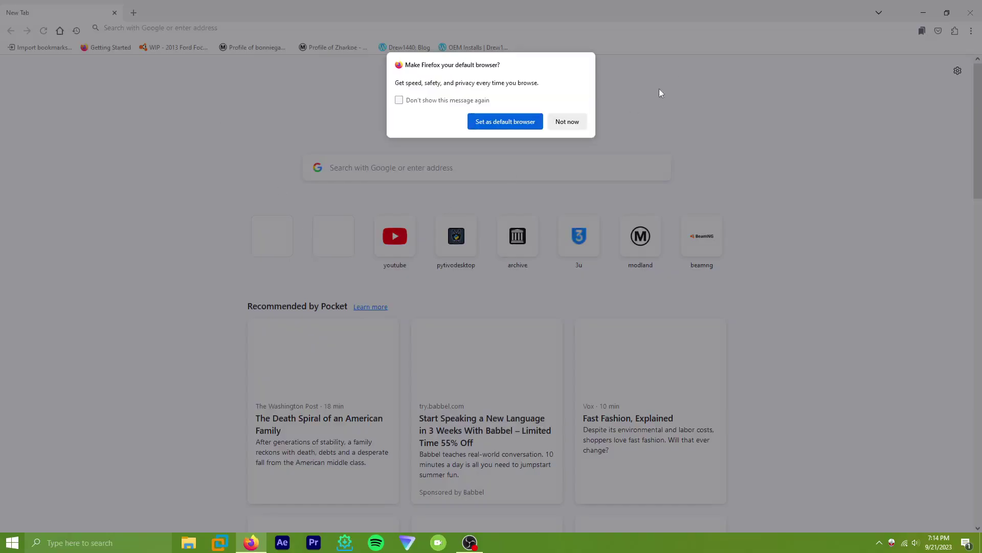
click(567, 122)
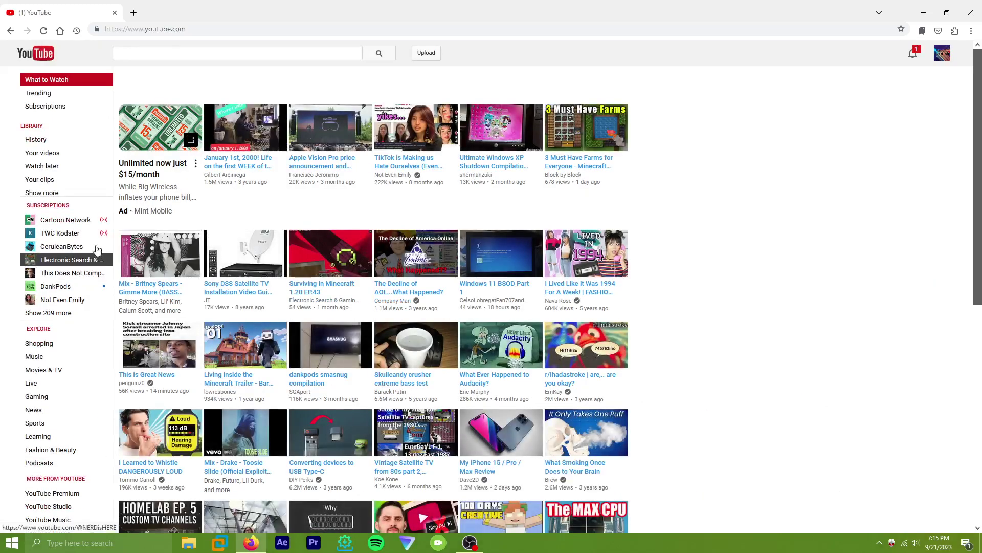
click(62, 246)
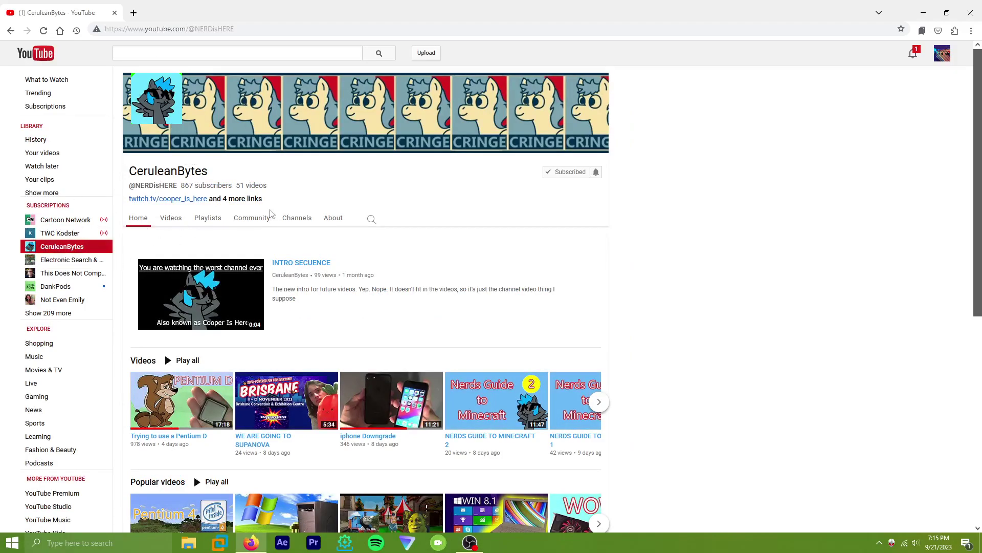
click(333, 219)
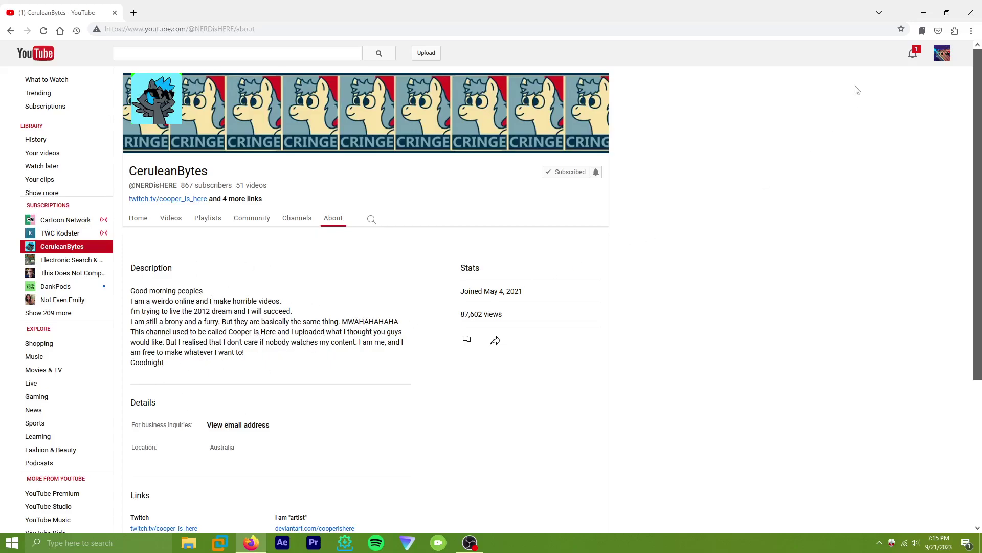
Check notifications, view your own channel's About page, then go back twice to the other channel.
click(914, 54)
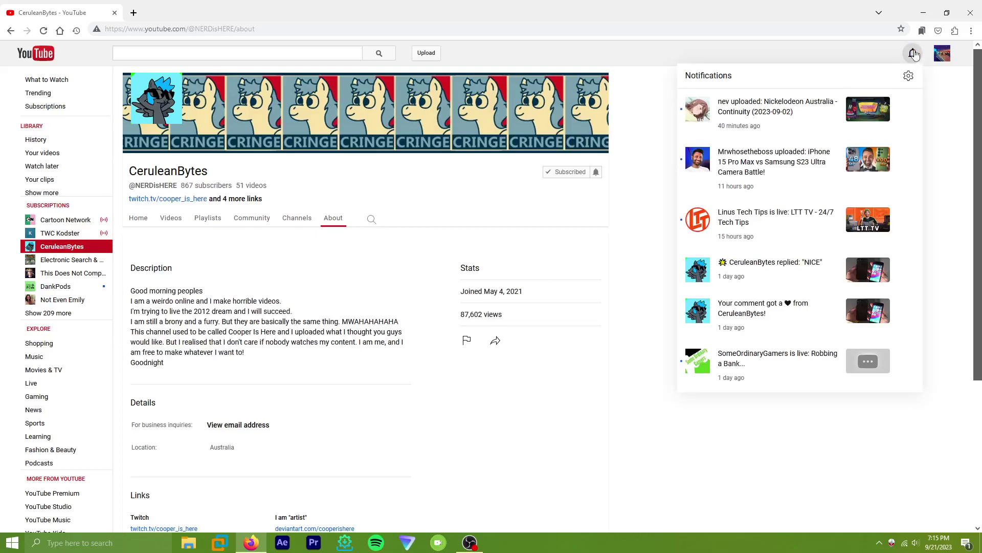
click(940, 54)
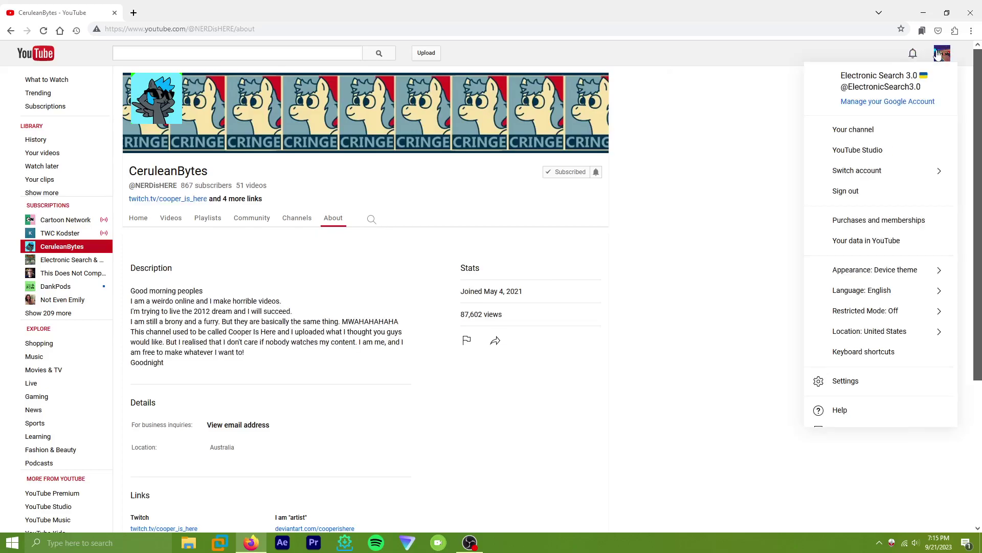
click(918, 135)
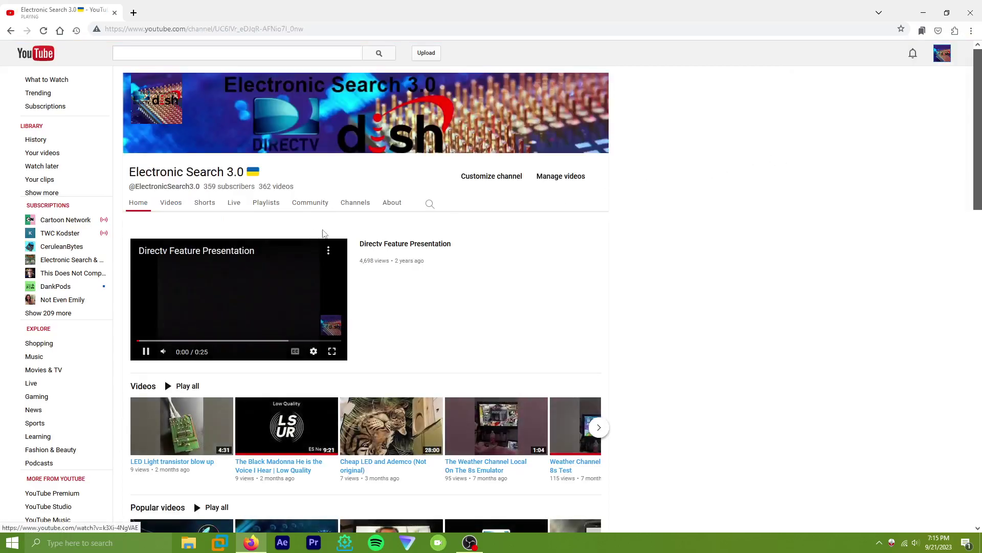
click(388, 210)
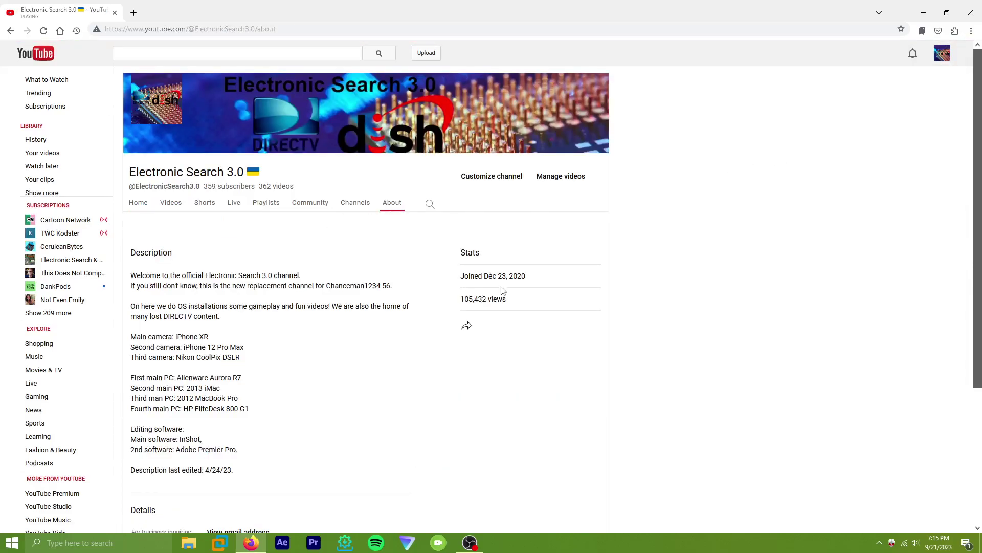
click(10, 31)
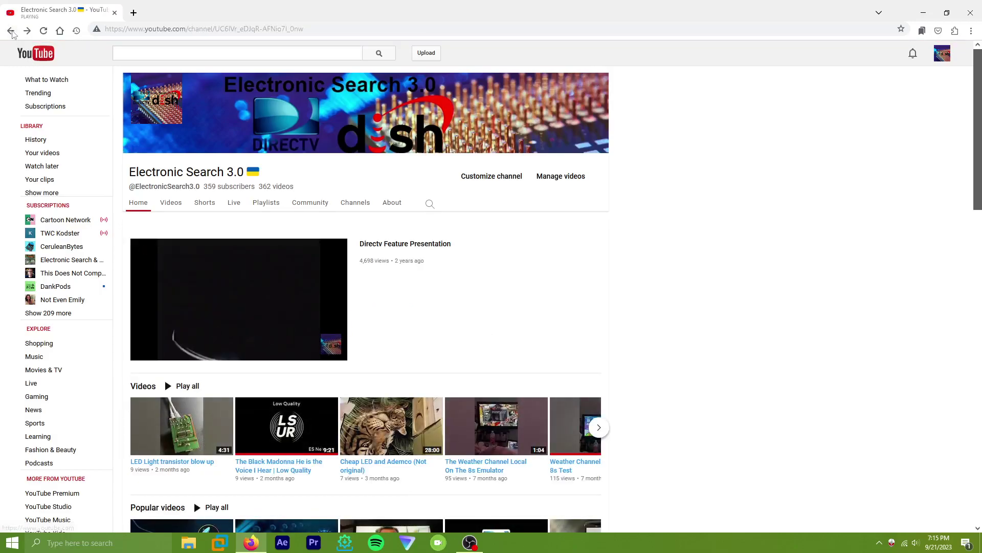
click(10, 31)
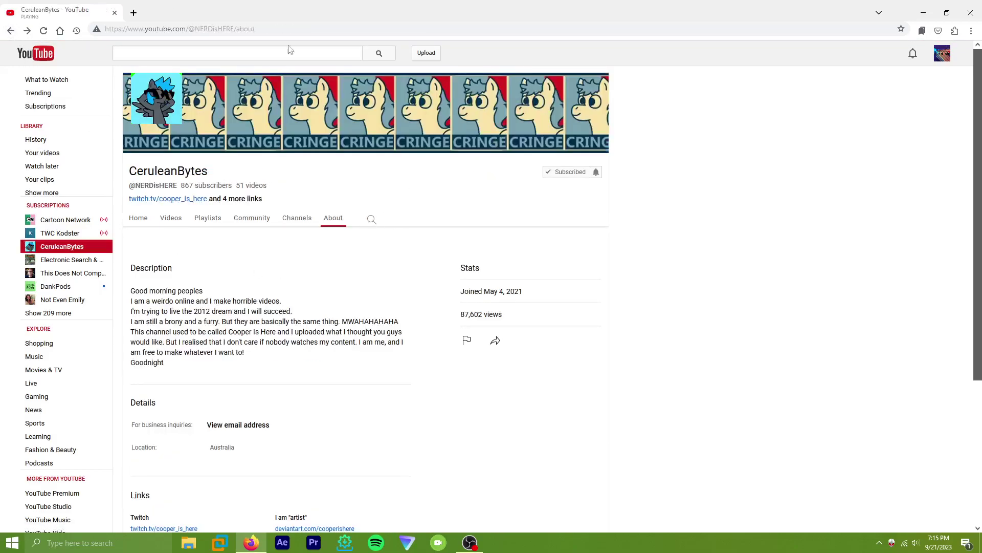
Open and close the channel's notification bell dropdown, then show its Home page.
click(596, 174)
click(736, 213)
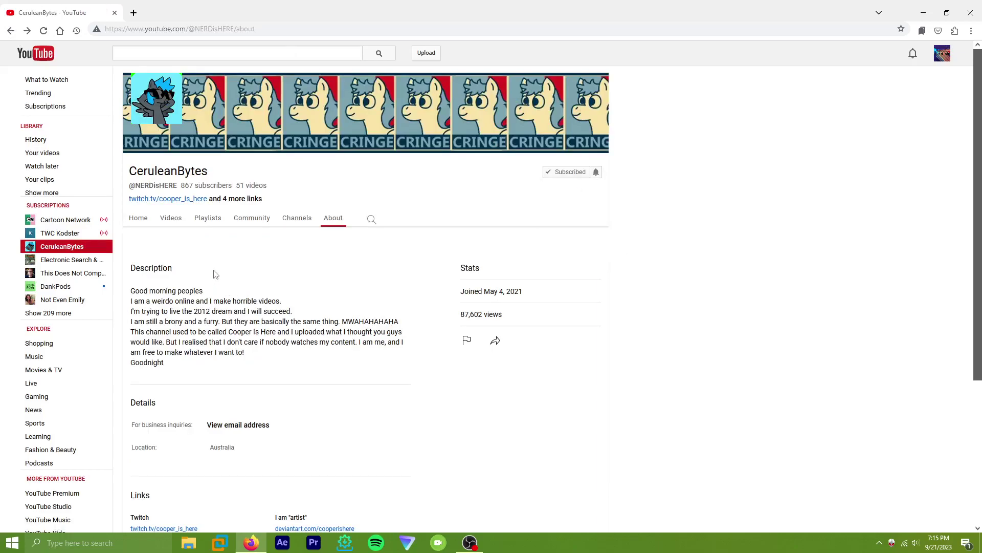
click(138, 218)
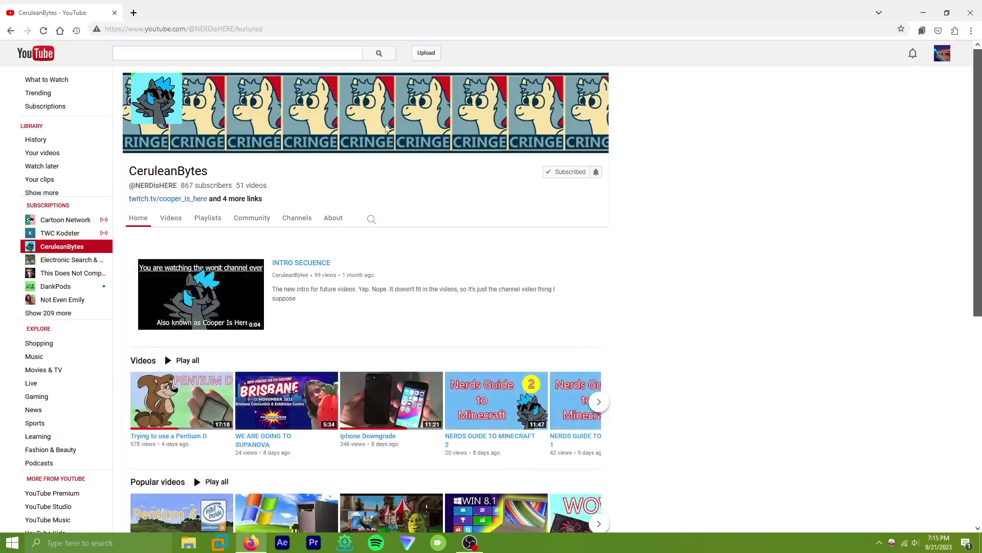
Scroll down and back up through the CeruleanBytes channel's Home tab.
scroll(387, 203, down, 2)
scroll(327, 245, down, 3)
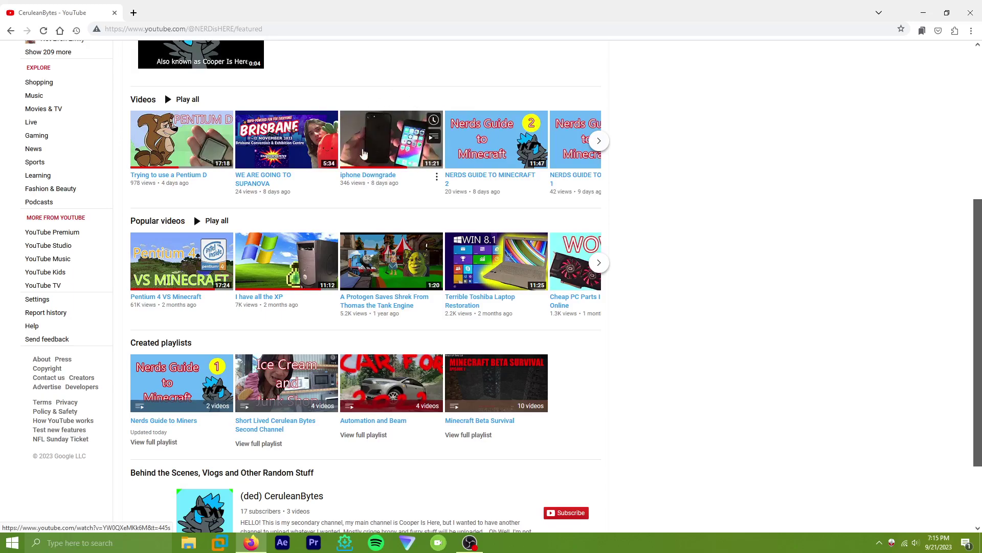
scroll(388, 154, up, 5)
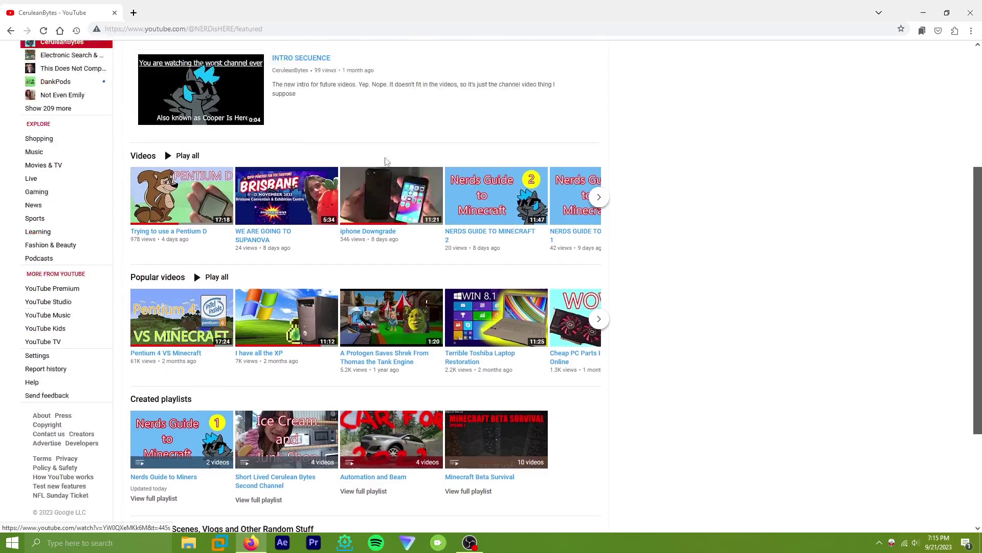
scroll(130, 182, up, 1)
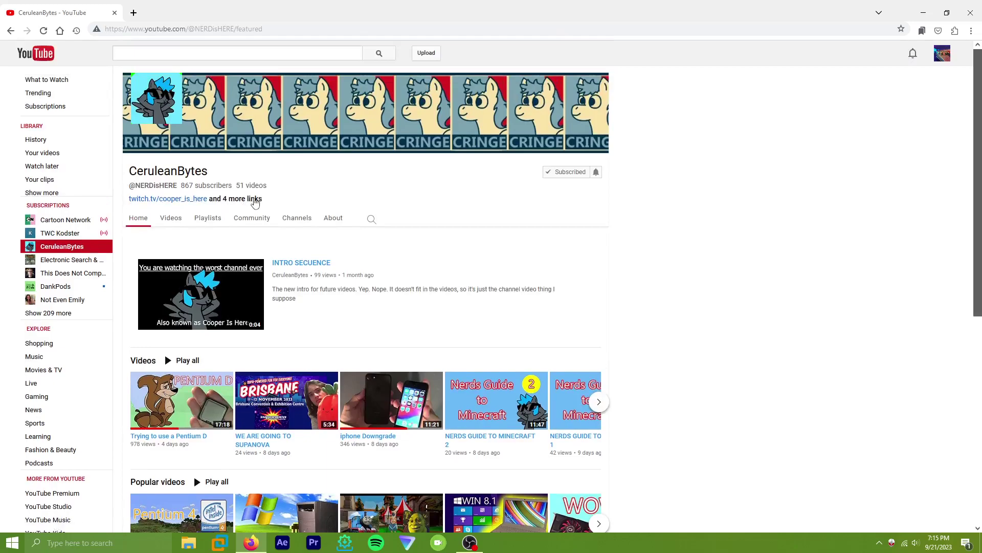
Show the channel's About page with its Twitch, DISCORD and Twitter links, then bring OBS forward.
click(254, 201)
scroll(481, 250, down, 3)
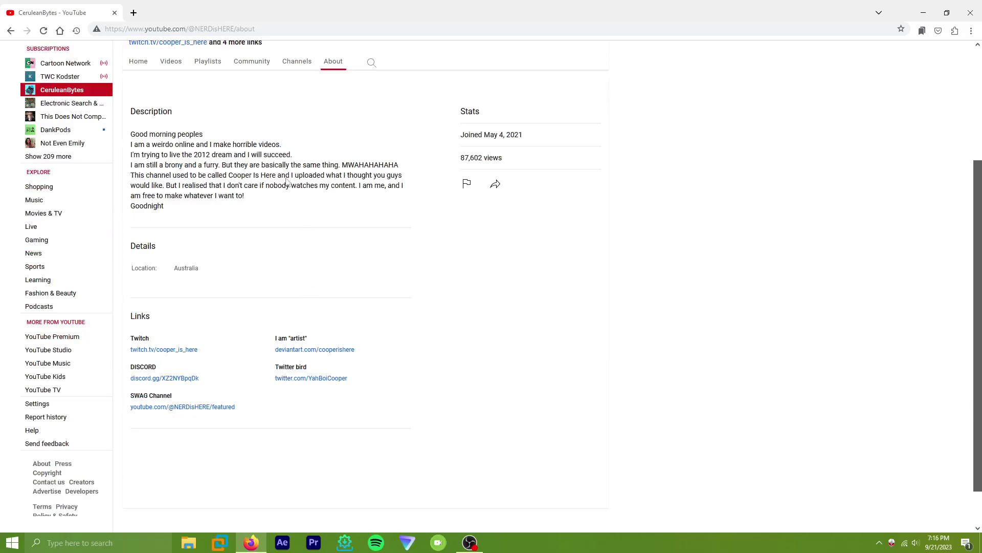
scroll(256, 339, up, 3)
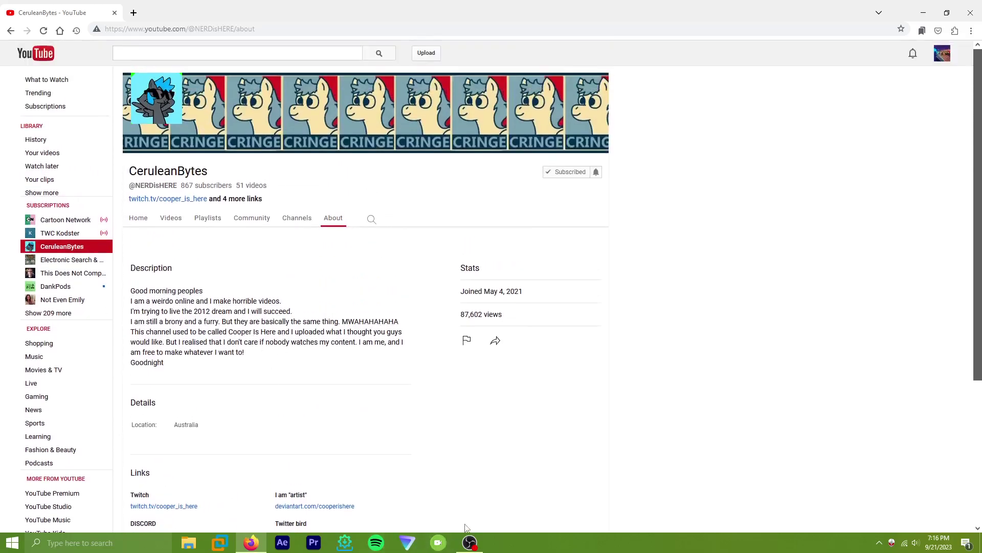
click(469, 541)
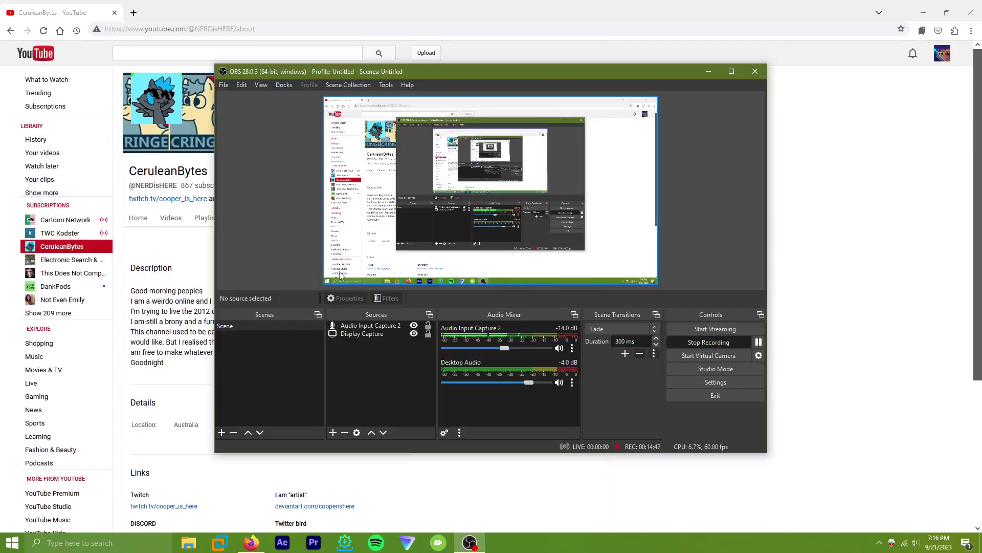